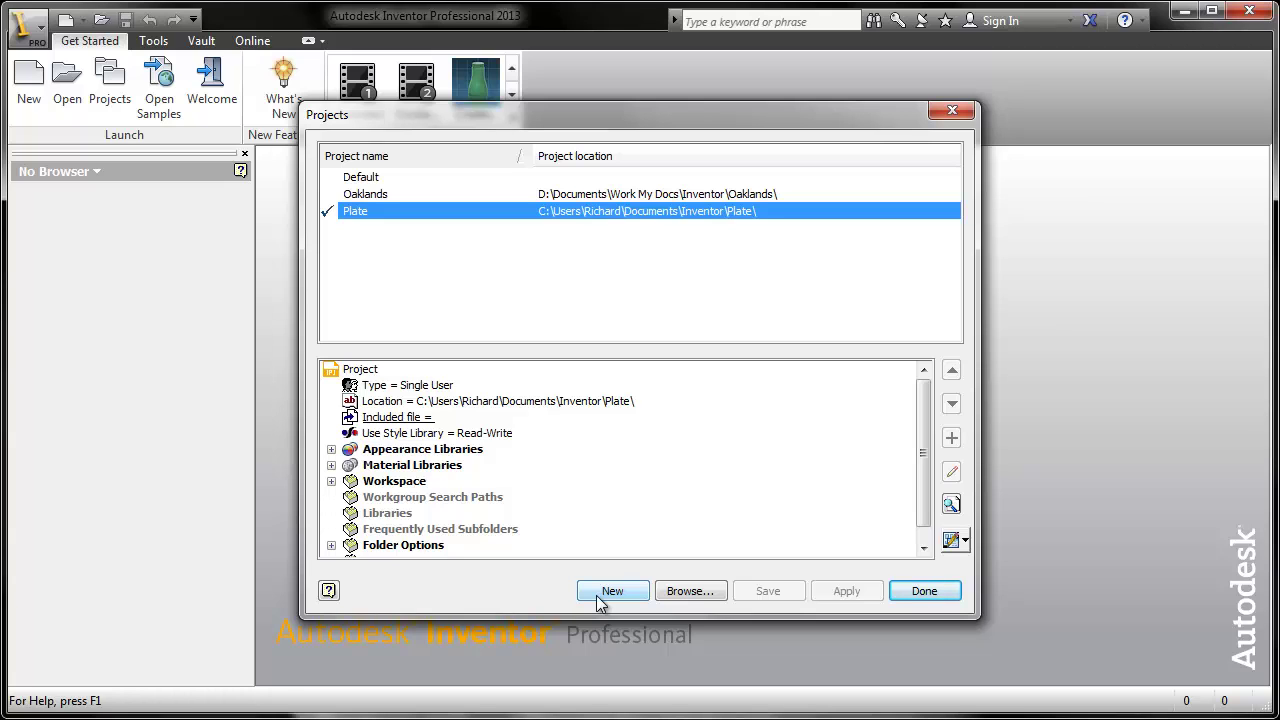
Create a new single-user project named Bracket, including its missing workspace folder
left_click(600, 598)
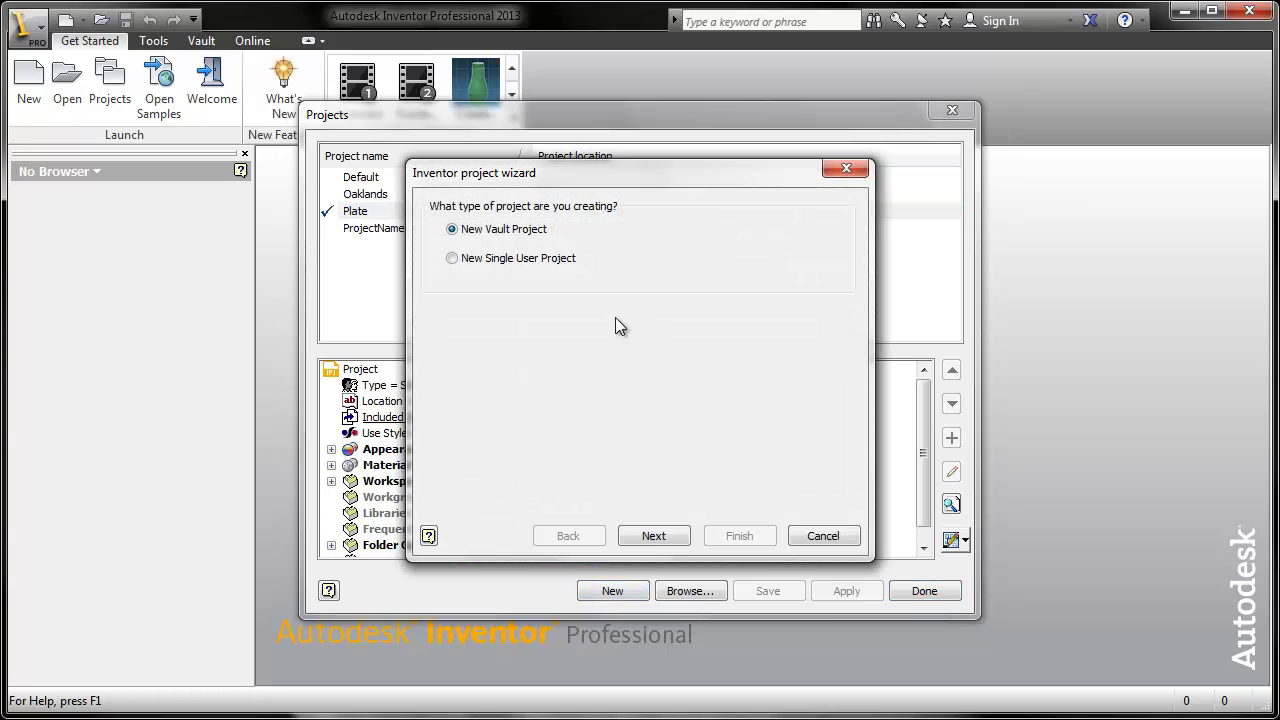
left_click(548, 260)
left_click(645, 535)
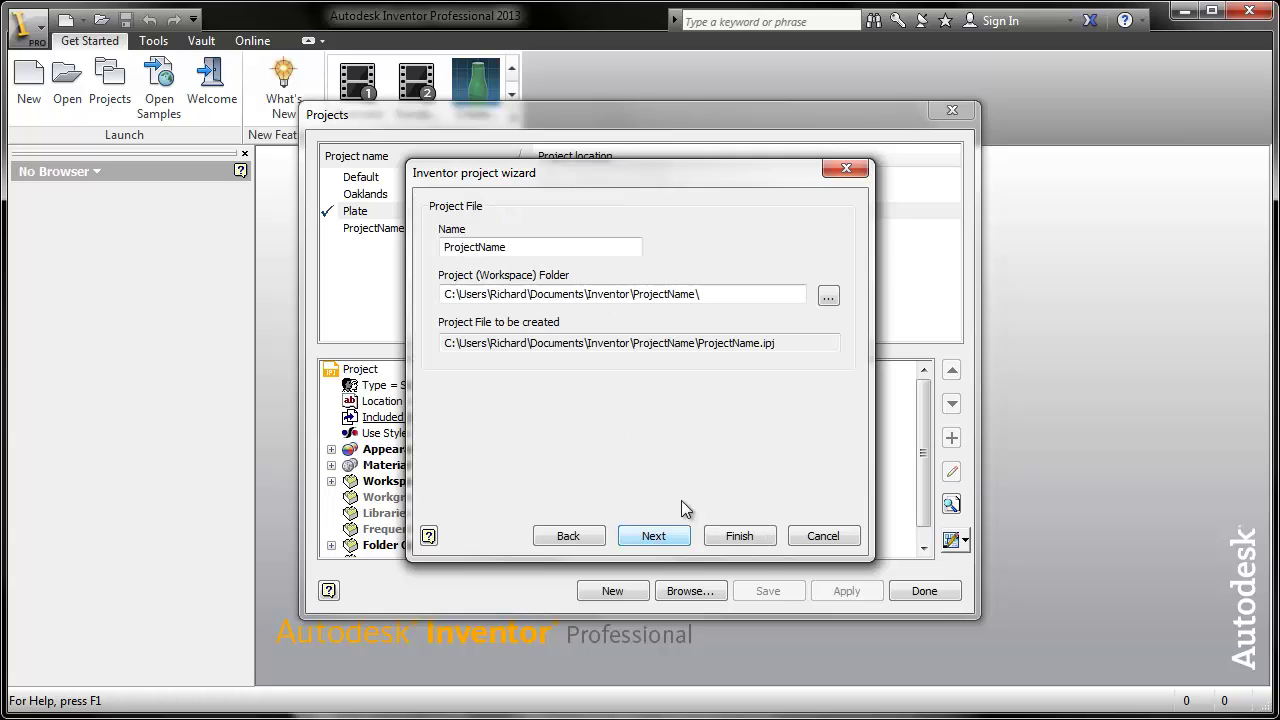
double_click(486, 246)
type("Bracket")
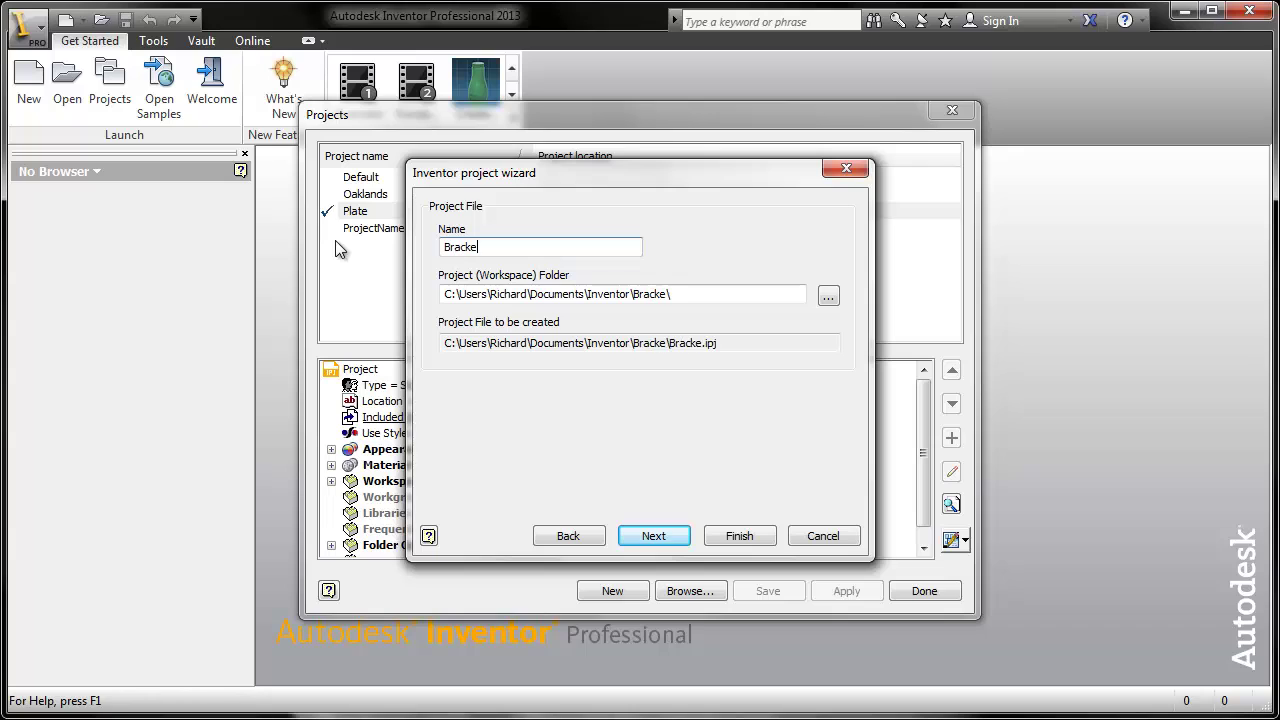
left_click(655, 537)
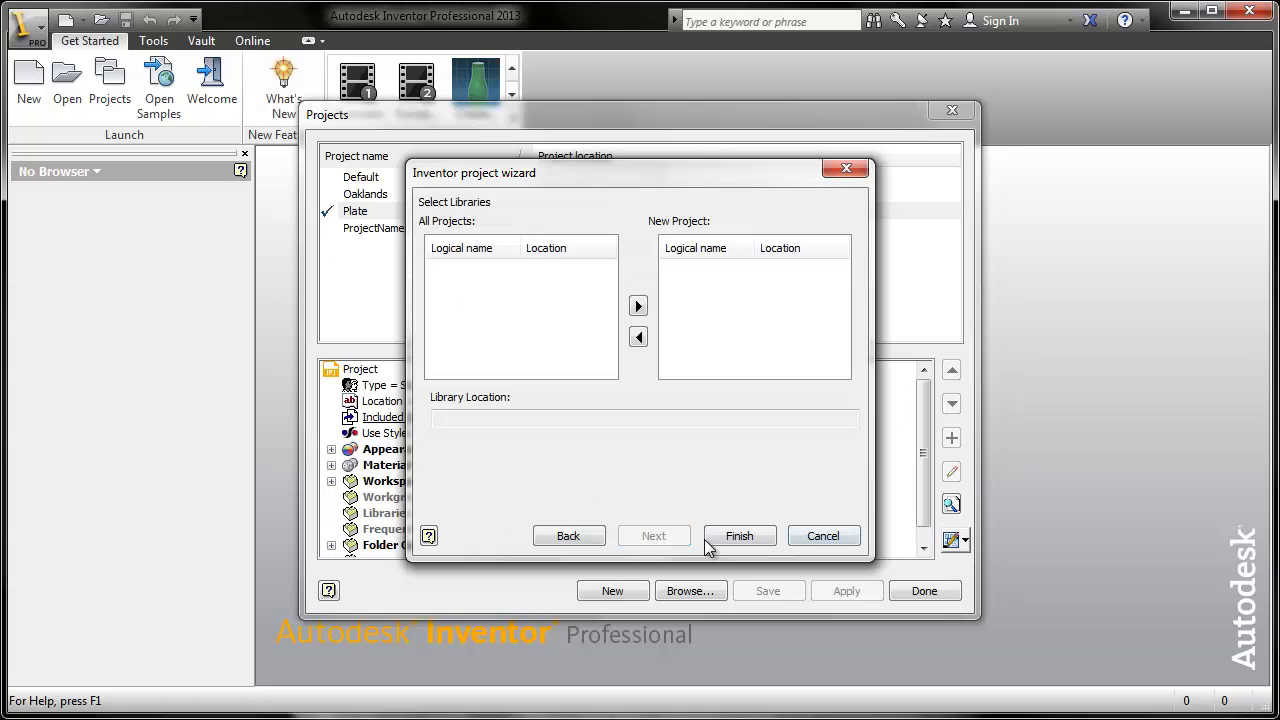
left_click(737, 540)
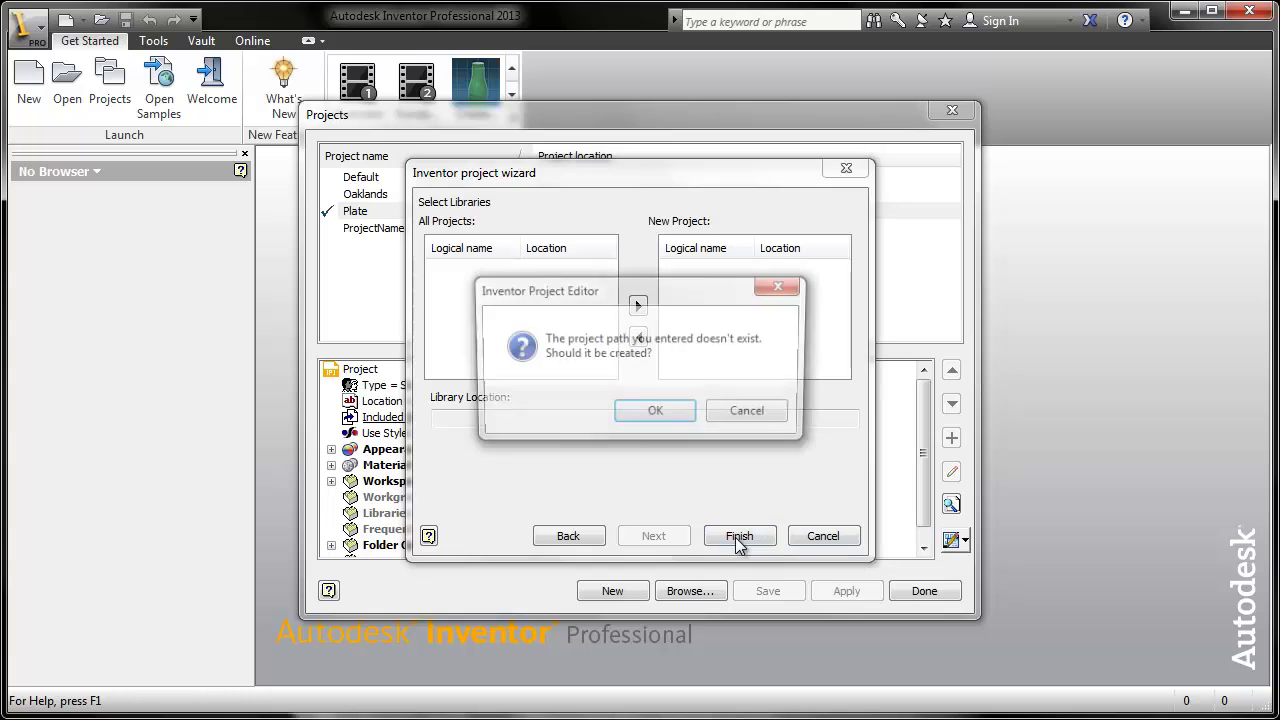
left_click(656, 414)
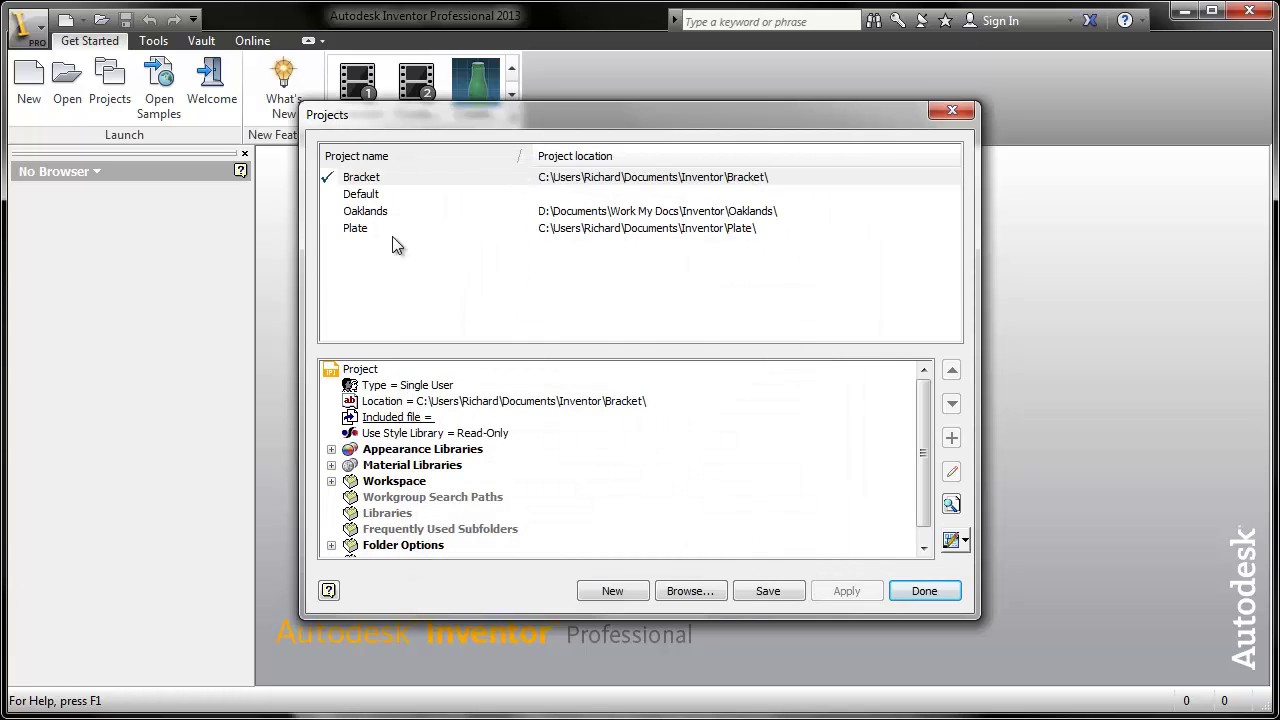
Set the Bracket project's style library use to Read-Write, save the project and close the project manager
left_click(470, 438)
right_click(470, 438)
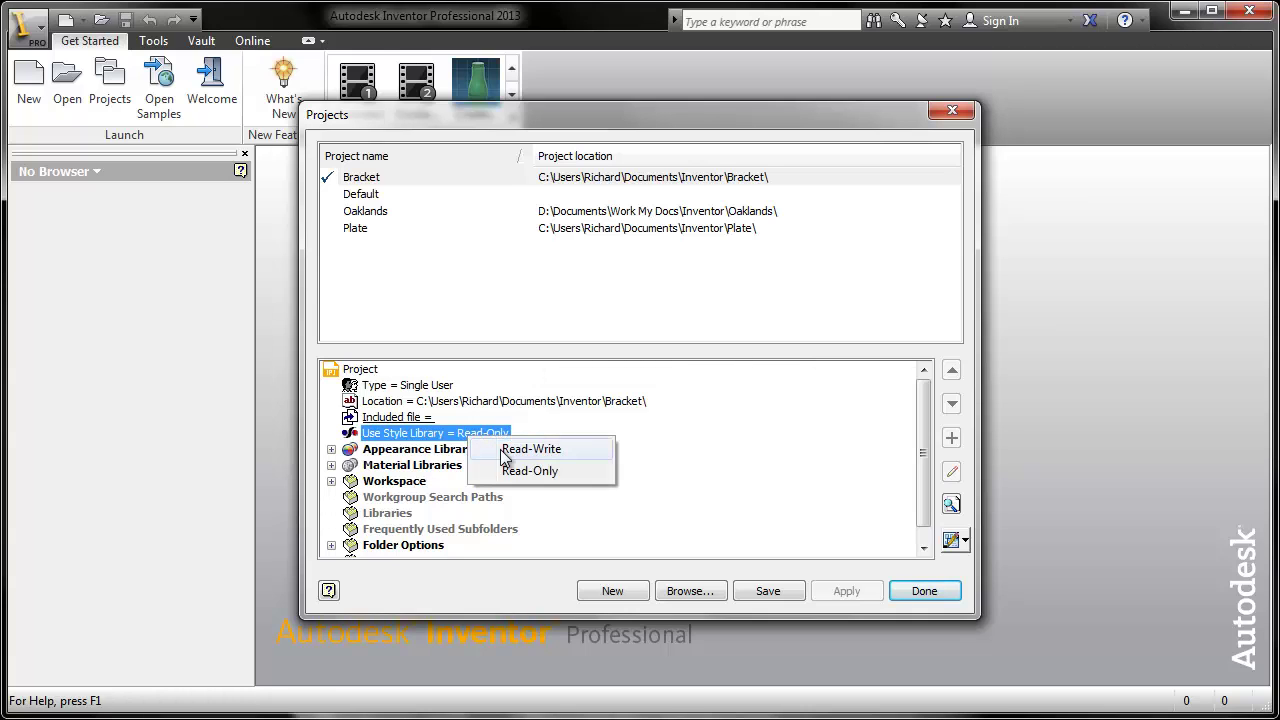
left_click(500, 446)
left_click(780, 590)
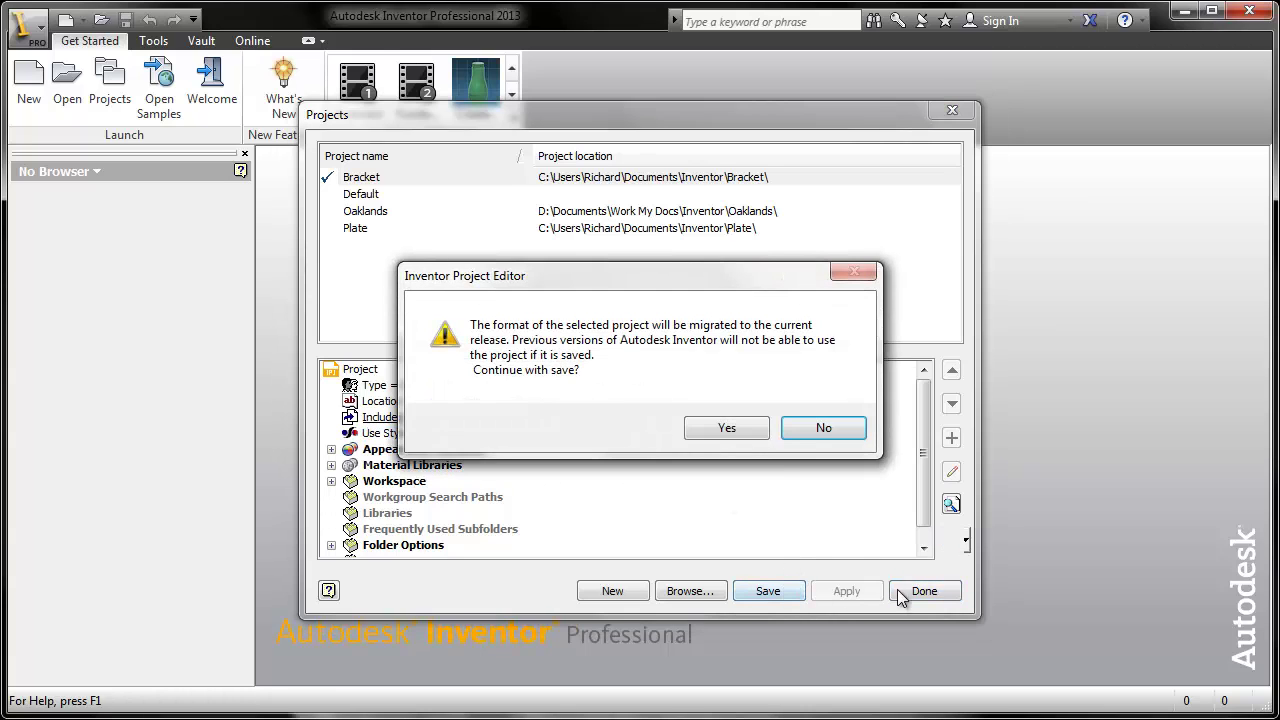
left_click(728, 428)
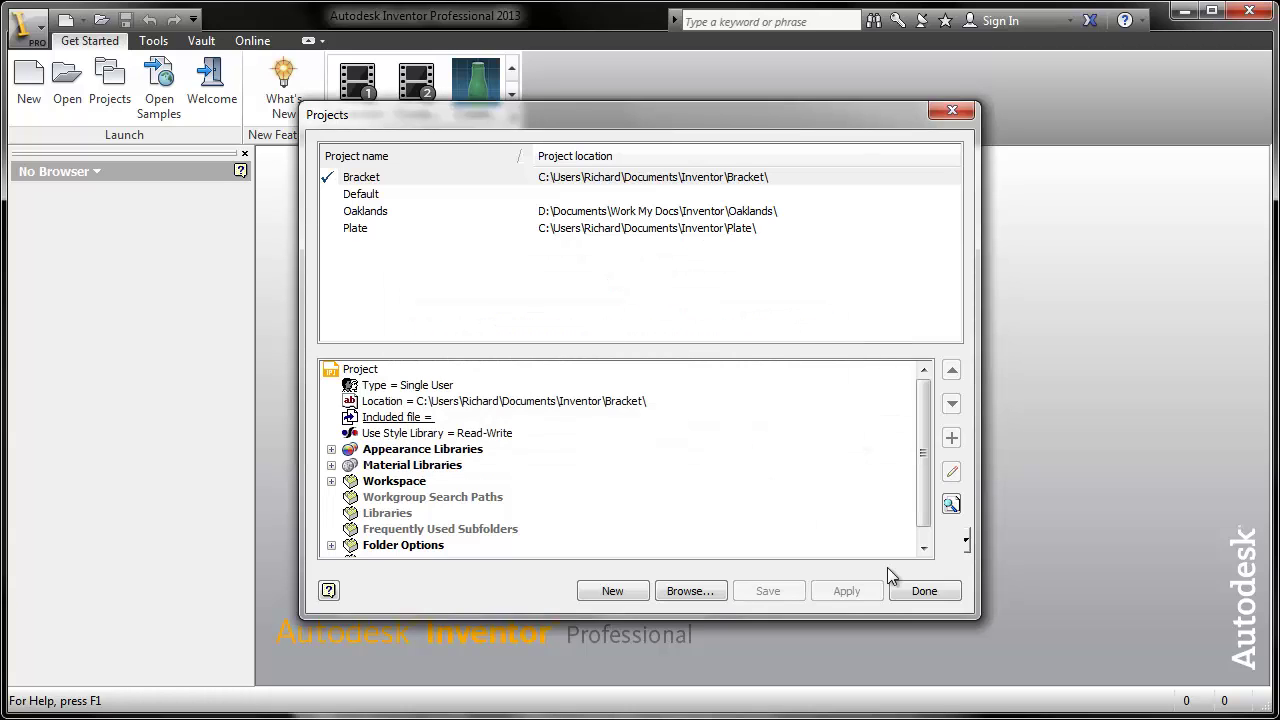
left_click(924, 591)
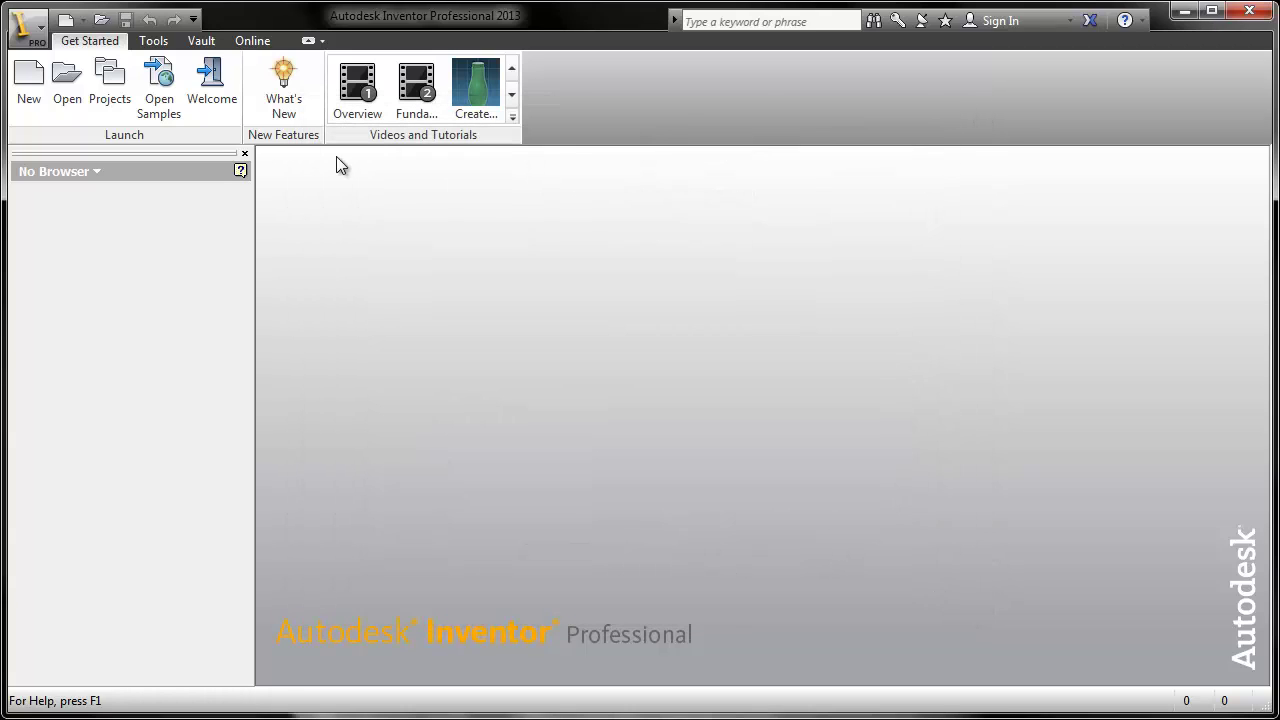
Create a new part file and look over its origin planes, axes and center point in the model tree
left_click(84, 21)
left_click(96, 131)
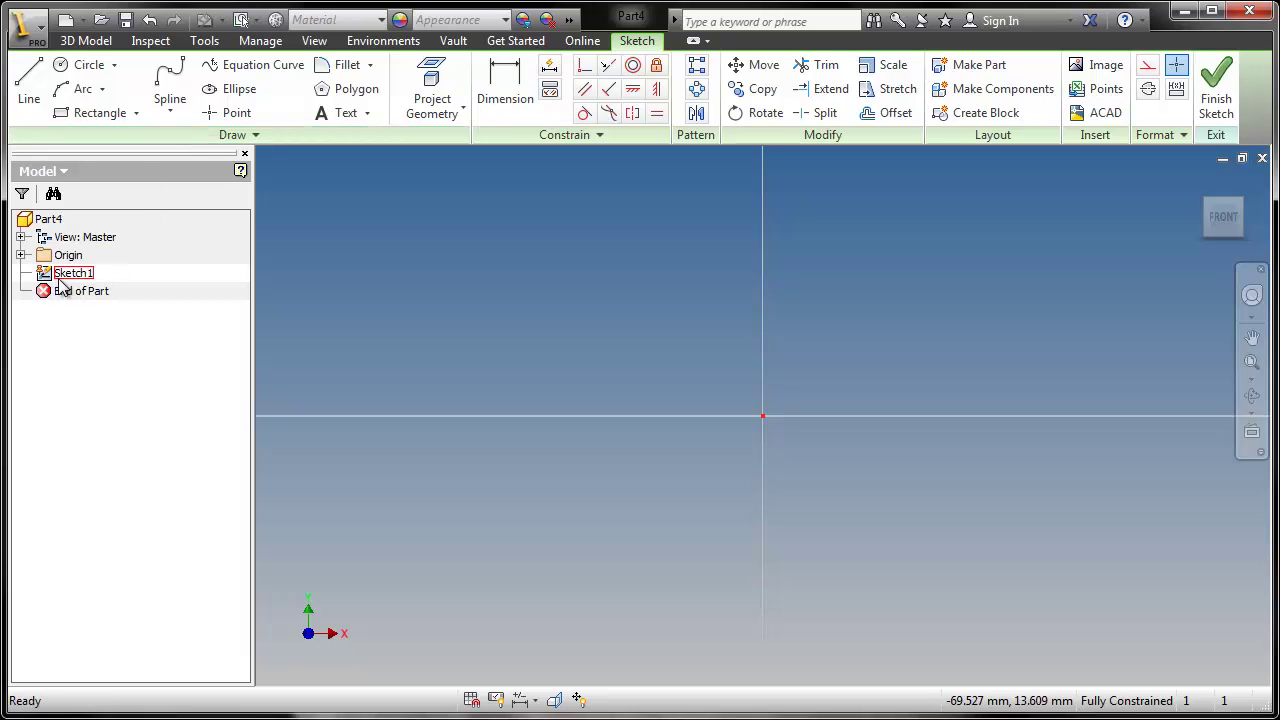
left_click(20, 256)
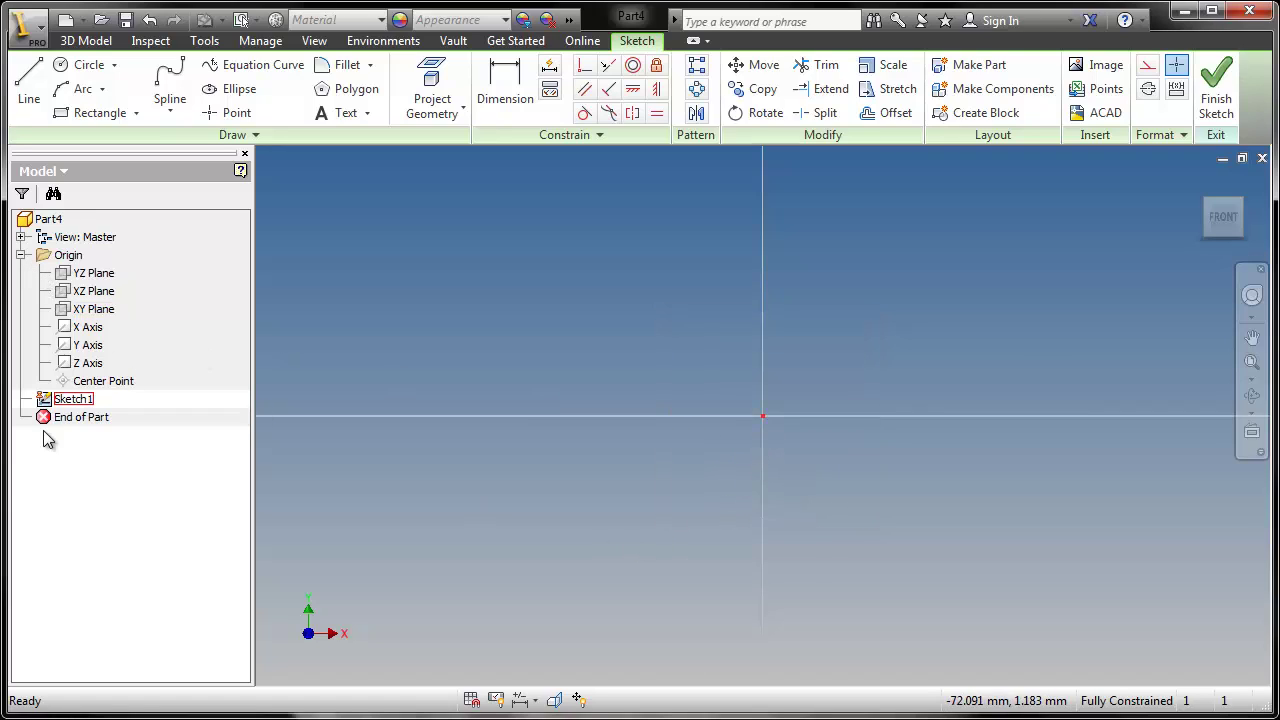
left_click(20, 255)
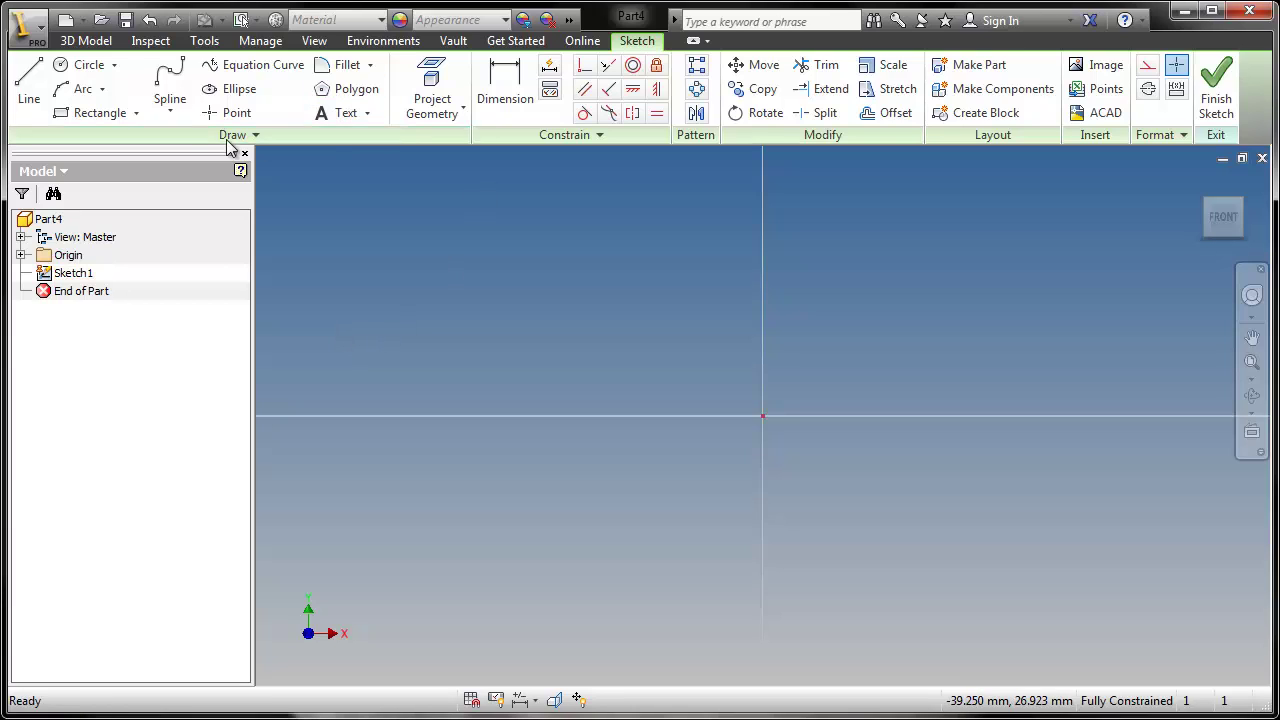
Sketch a two-point rectangle surrounding the origin
left_click(100, 112)
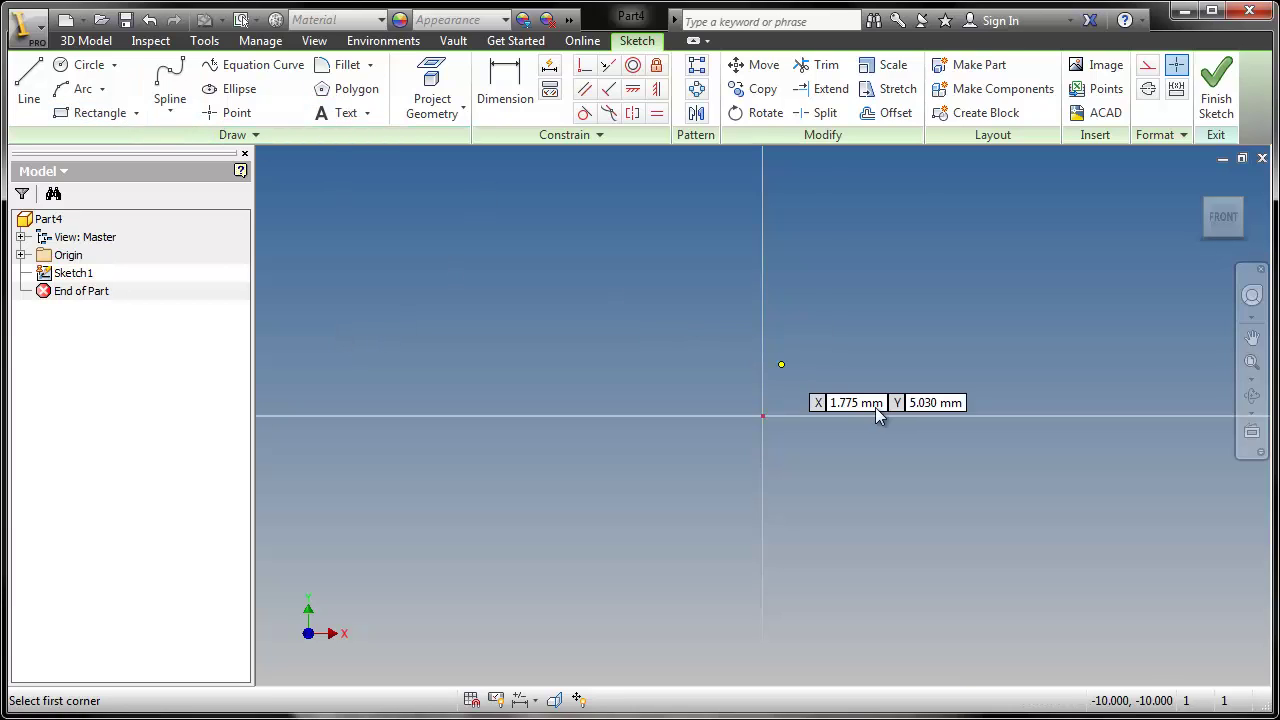
left_click(646, 281)
left_click(878, 563)
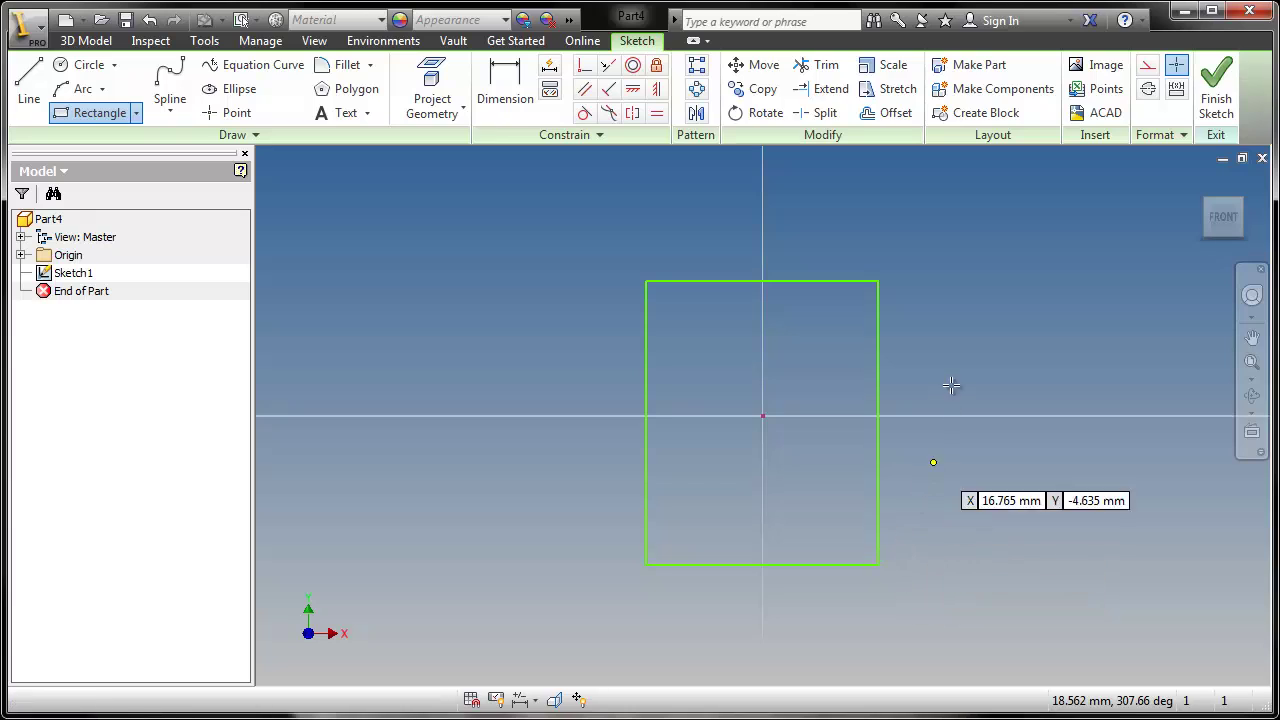
right_click(950, 340)
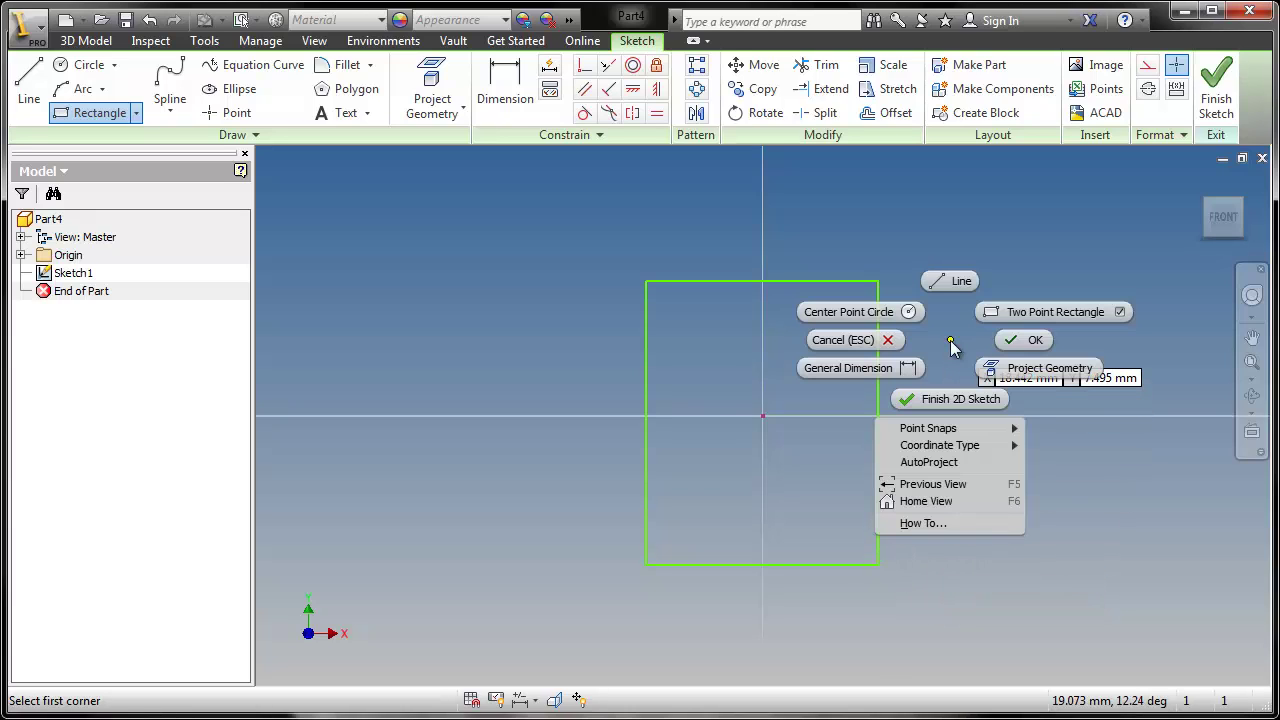
left_click(1018, 340)
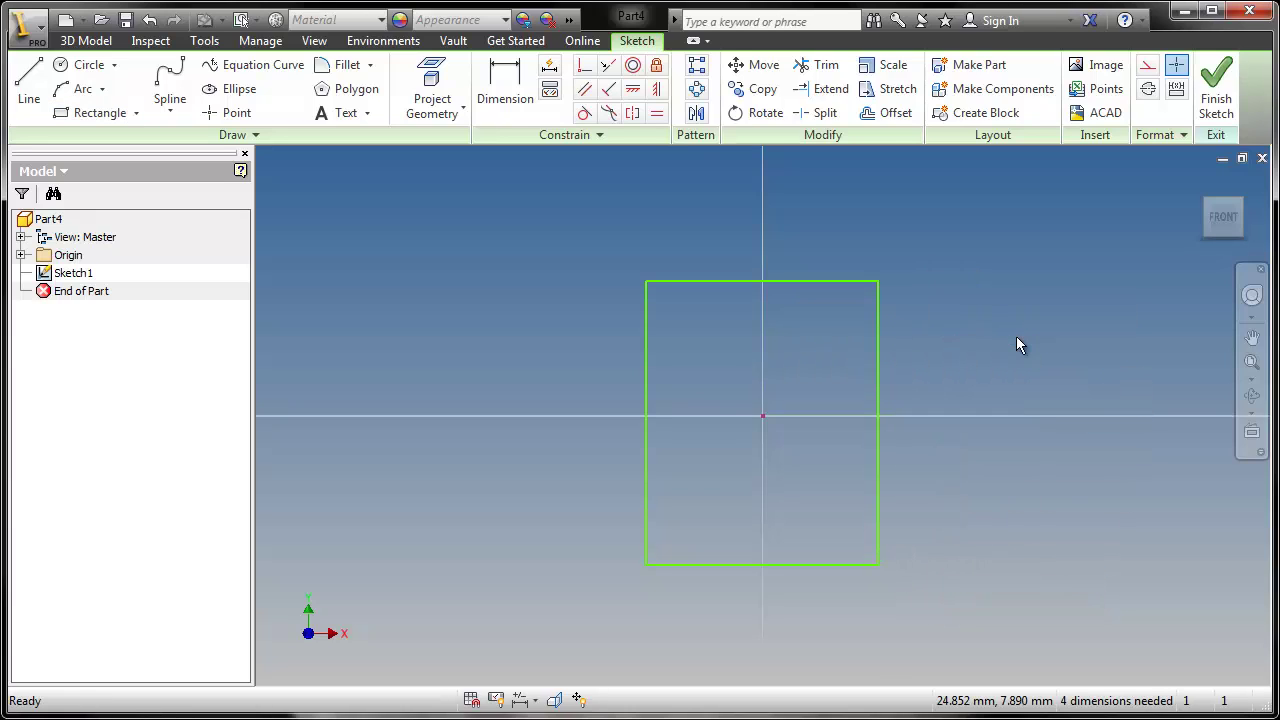
Align the top edge's midpoint vertically and the left edge's midpoint horizontally with the origin, and enlarge the rectangle slightly
left_click(656, 88)
left_click(762, 285)
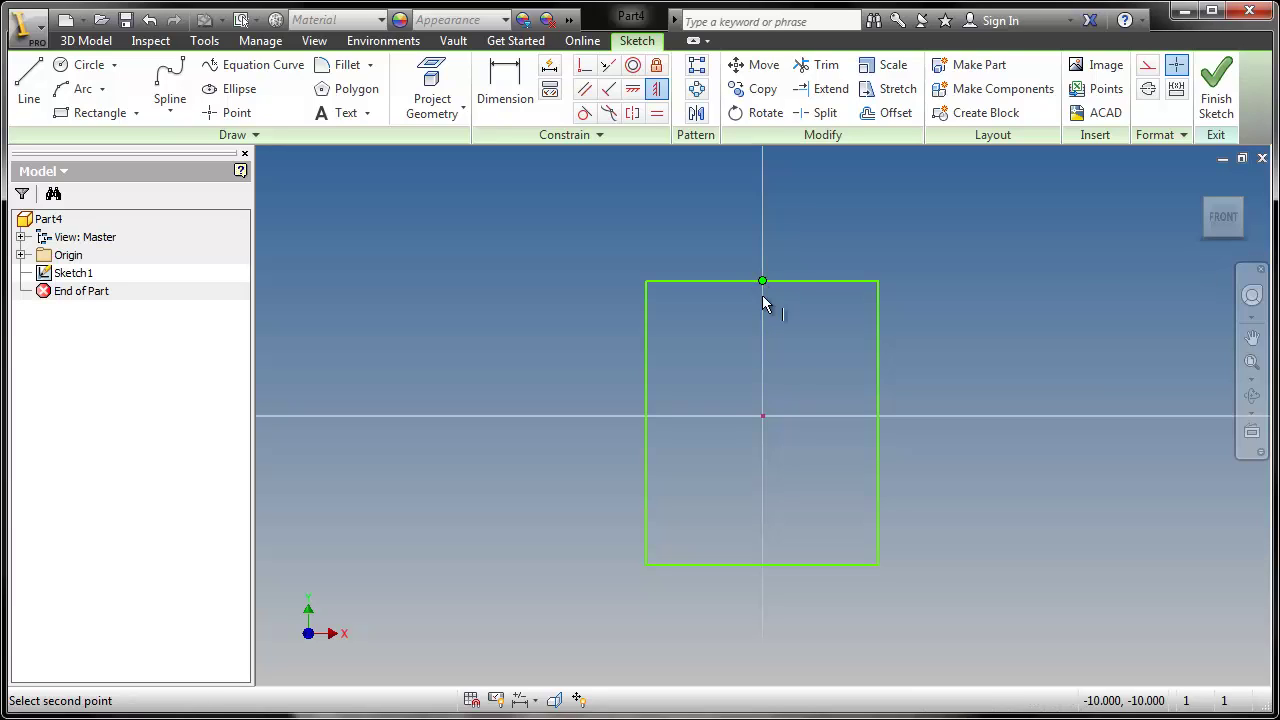
left_click(762, 418)
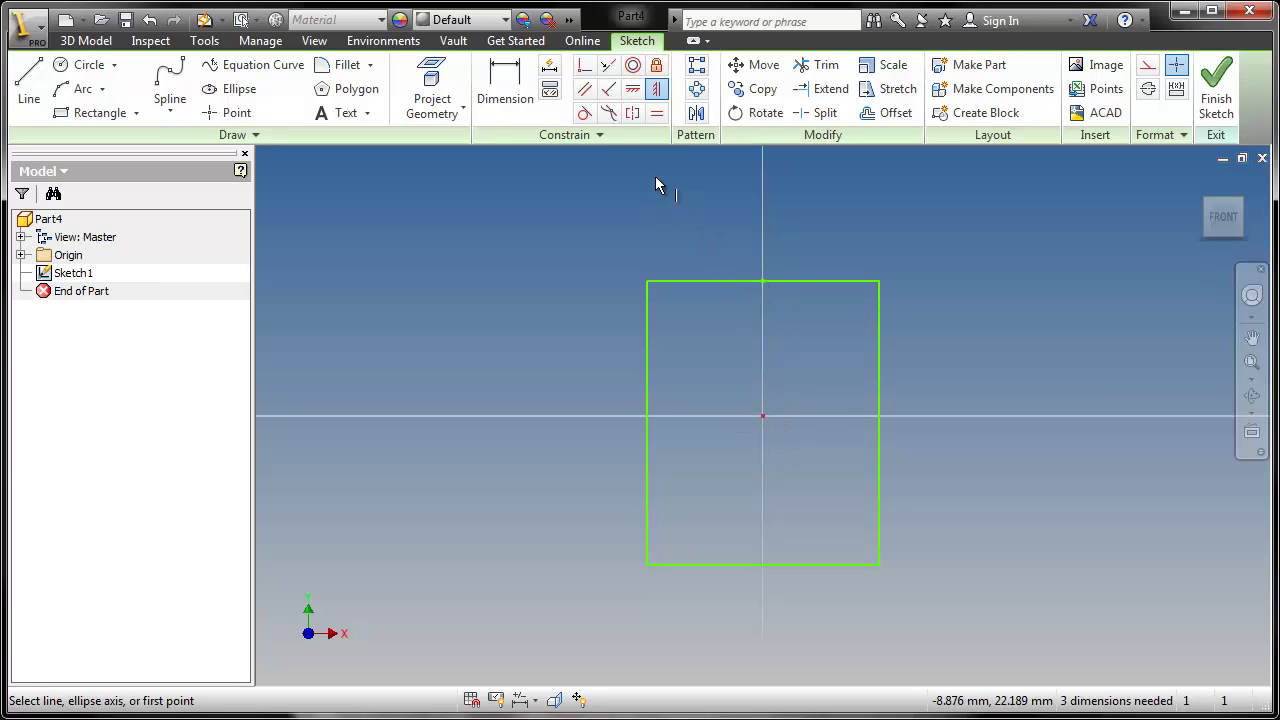
left_click(633, 88)
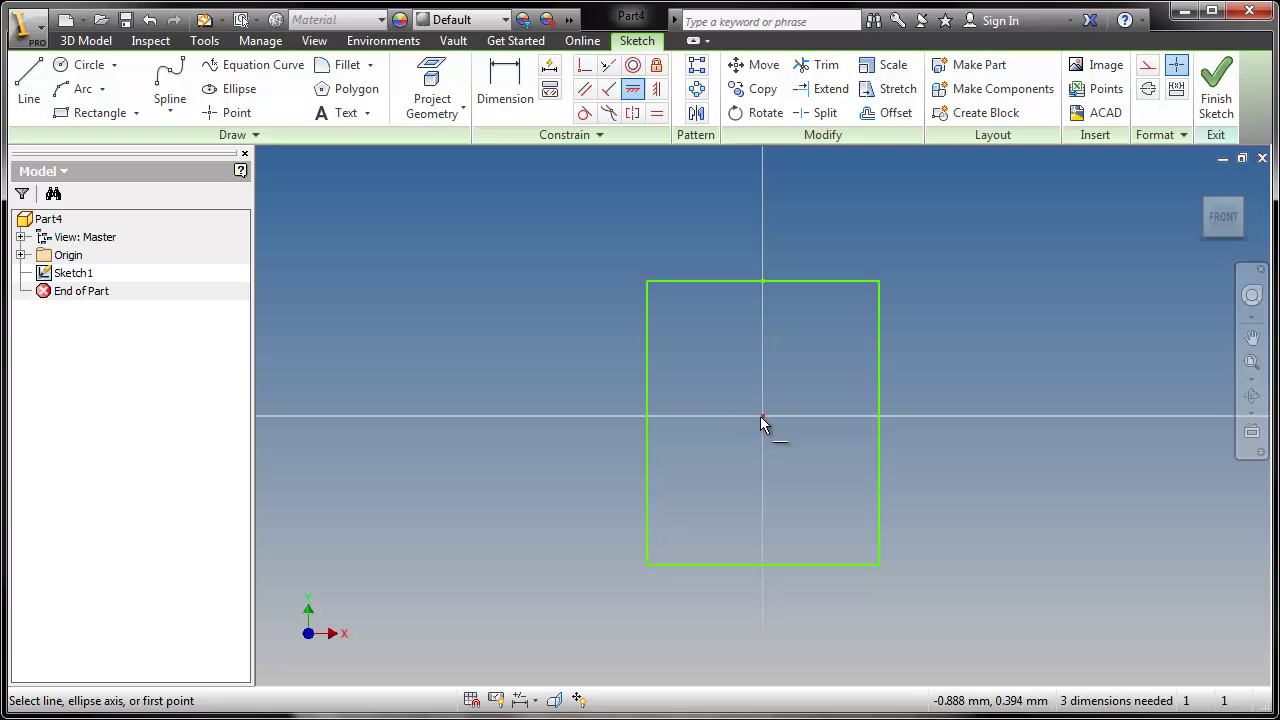
left_click(761, 417)
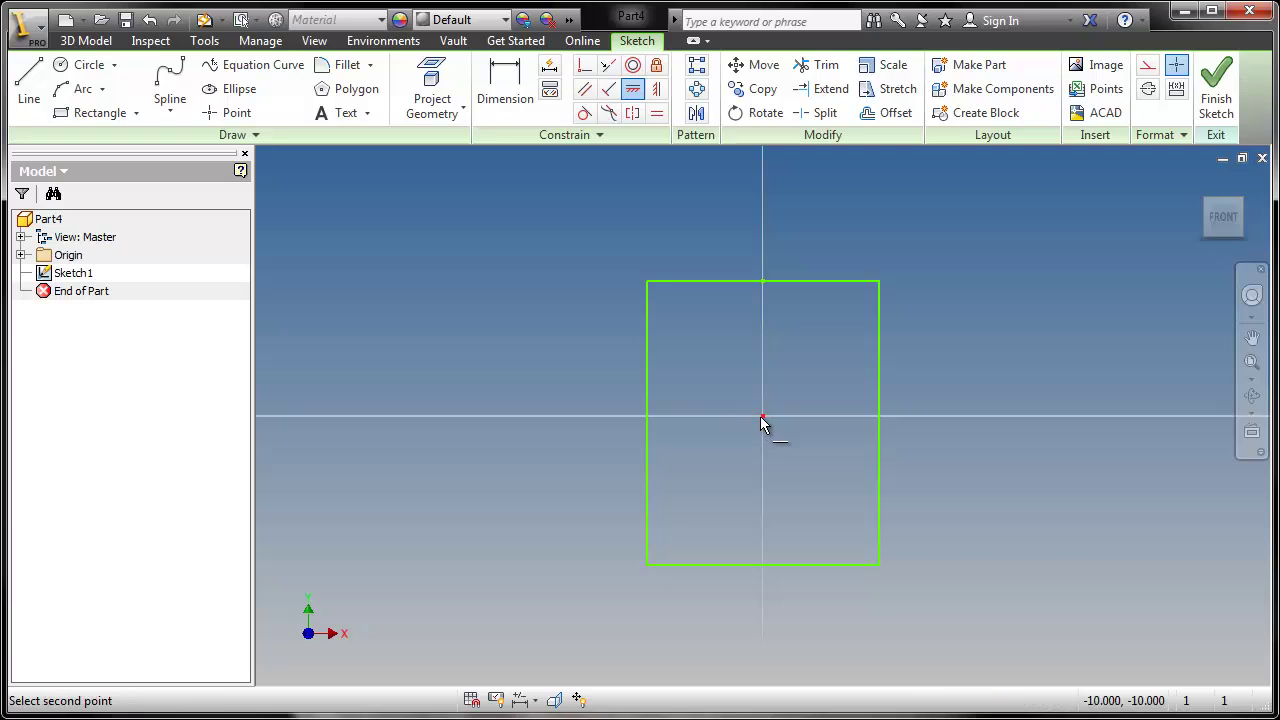
left_click(647, 425)
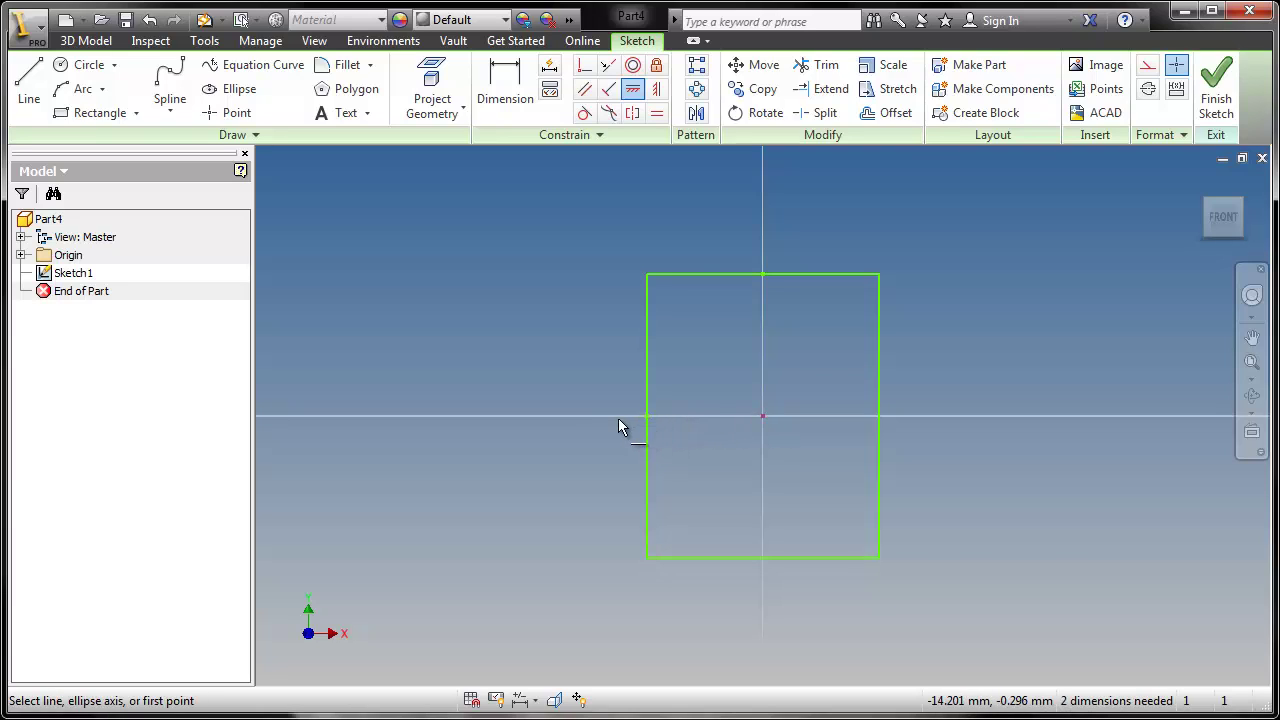
right_click(522, 270)
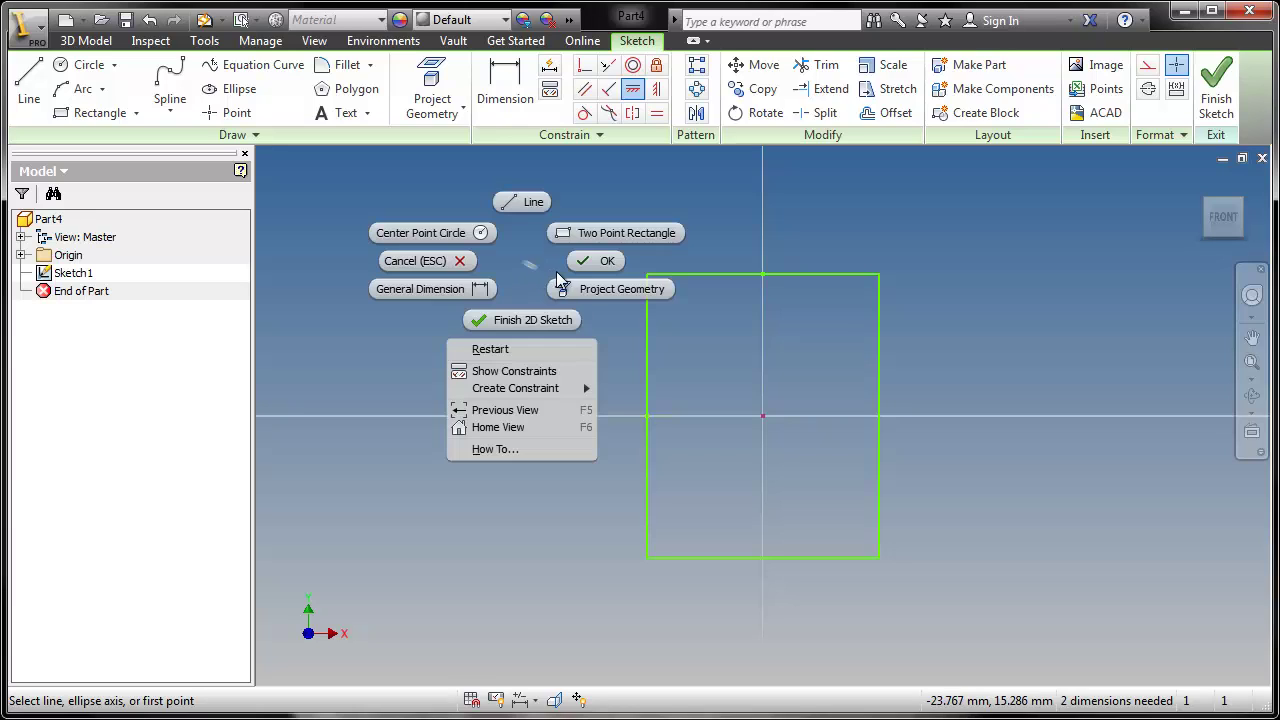
left_click(590, 258)
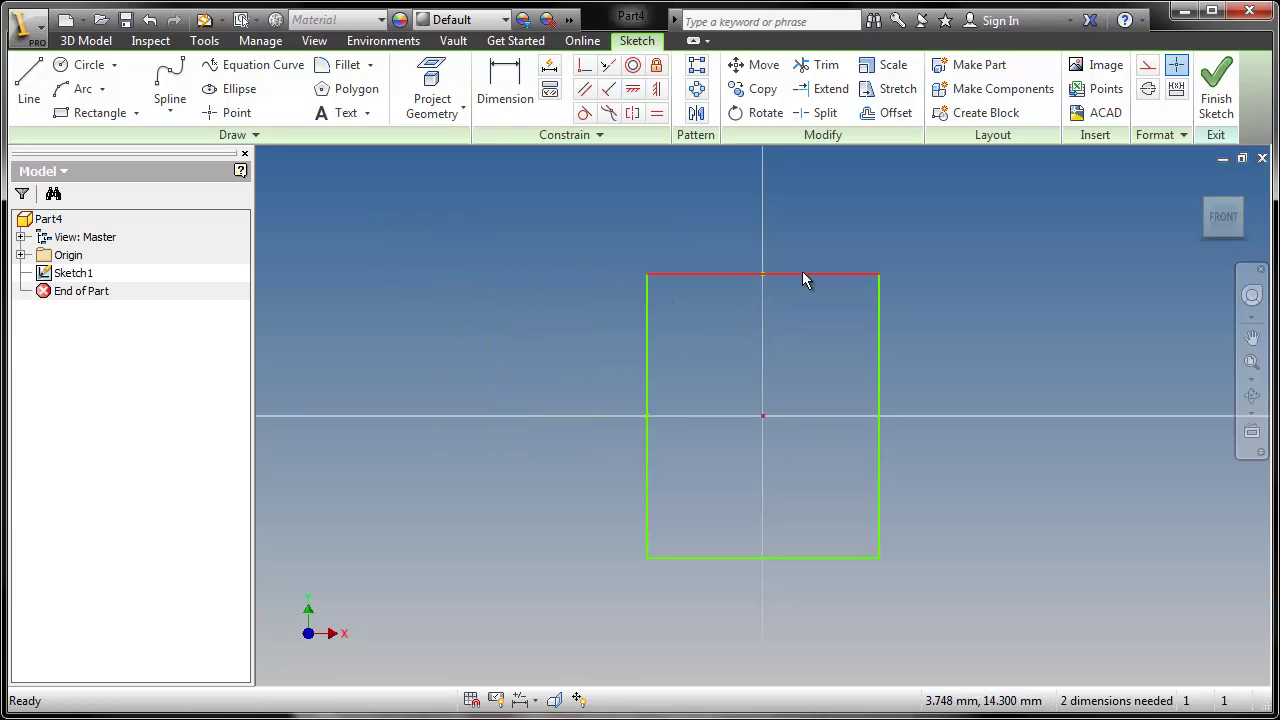
mouse_move(802, 271)
left_mouse_down()
mouse_move(802, 307)
mouse_move(843, 320)
mouse_move(844, 345)
mouse_move(878, 350)
mouse_move(873, 286)
mouse_move(886, 309)
mouse_move(840, 337)
mouse_move(911, 266)
mouse_move(896, 263)
left_mouse_up()
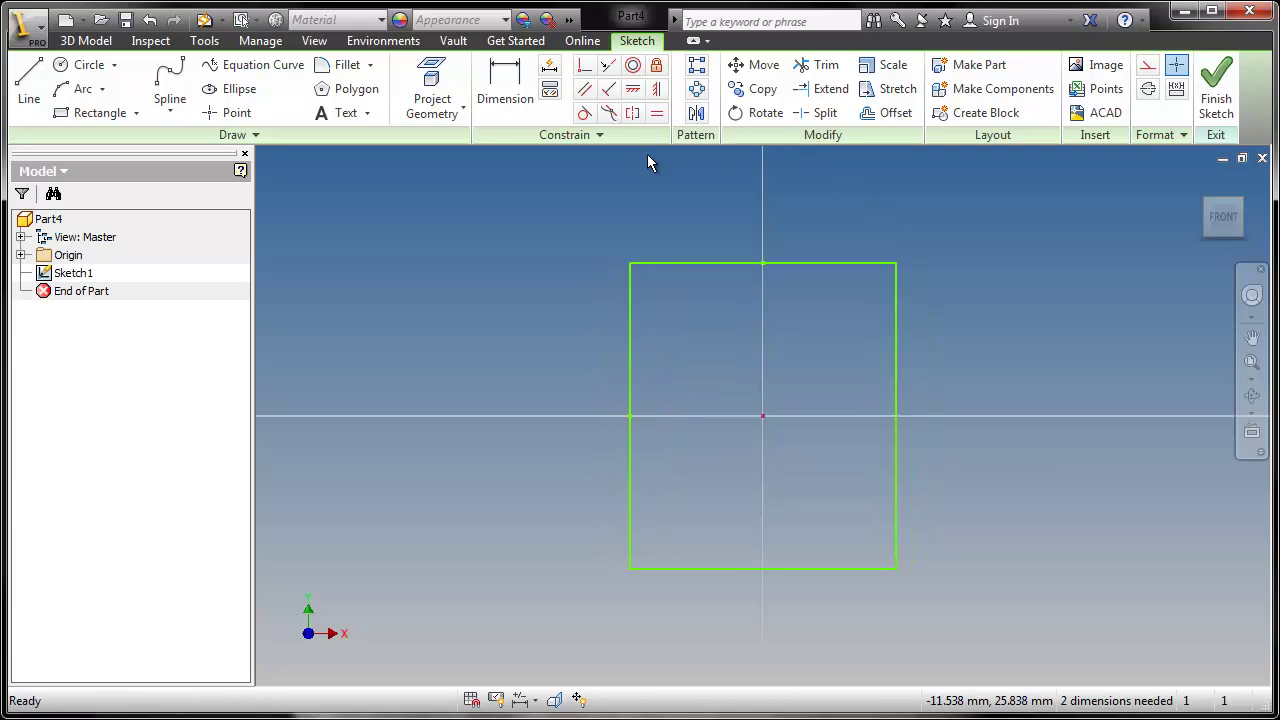
Dimension the rectangle's height along its right edge at 50 mm
left_click(505, 88)
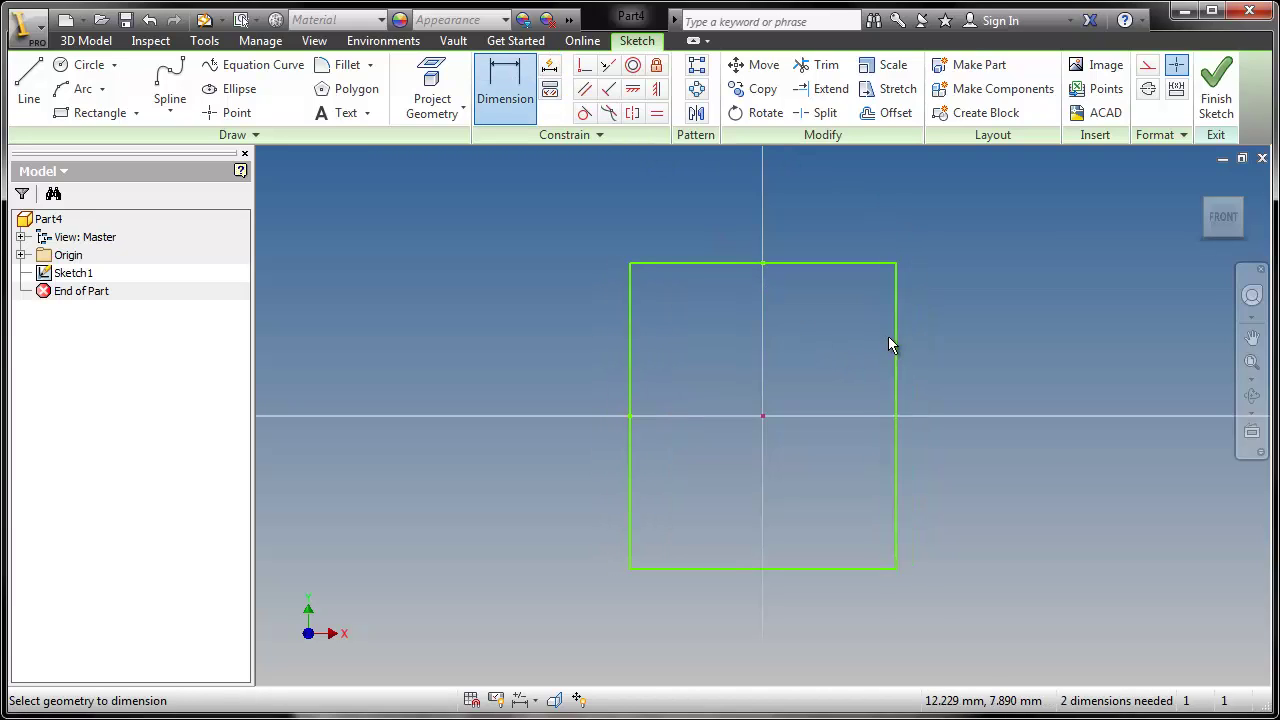
left_click(894, 346)
left_click(1005, 393)
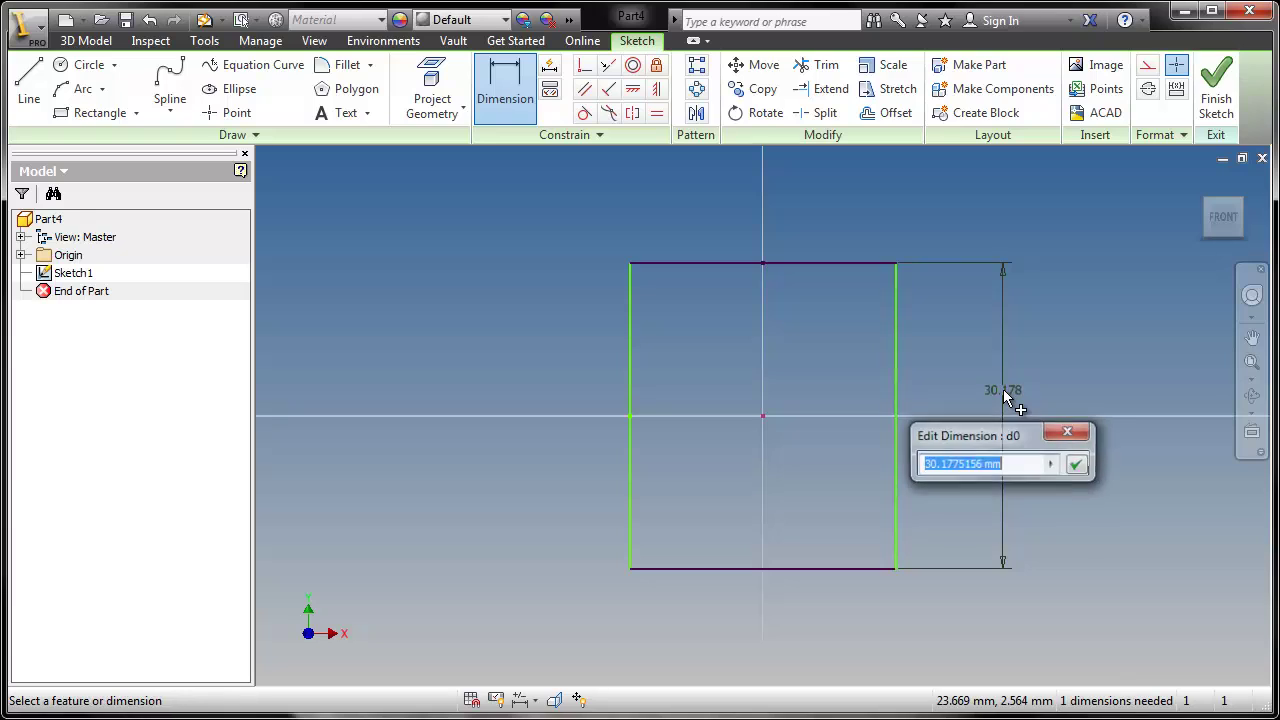
type("50")
key("Return")
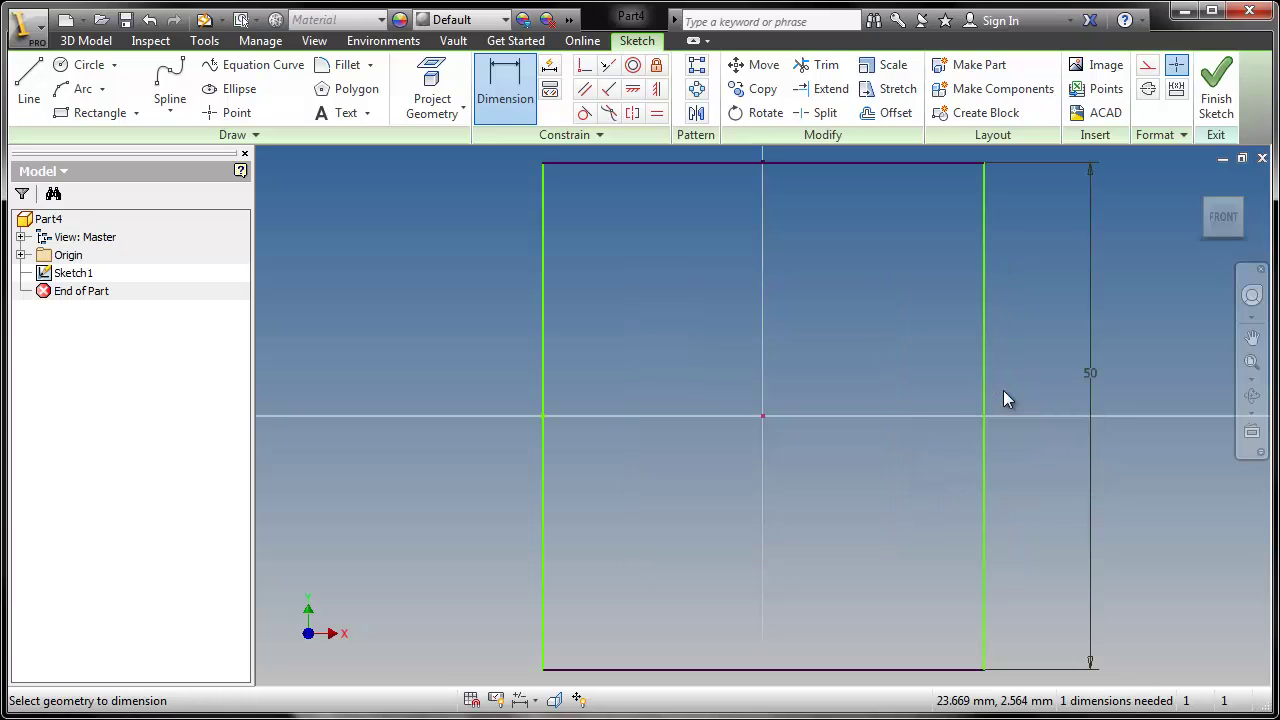
Dimension the rectangle's width along its top edge at 50 mm
scroll(887, 234, "down", 3)
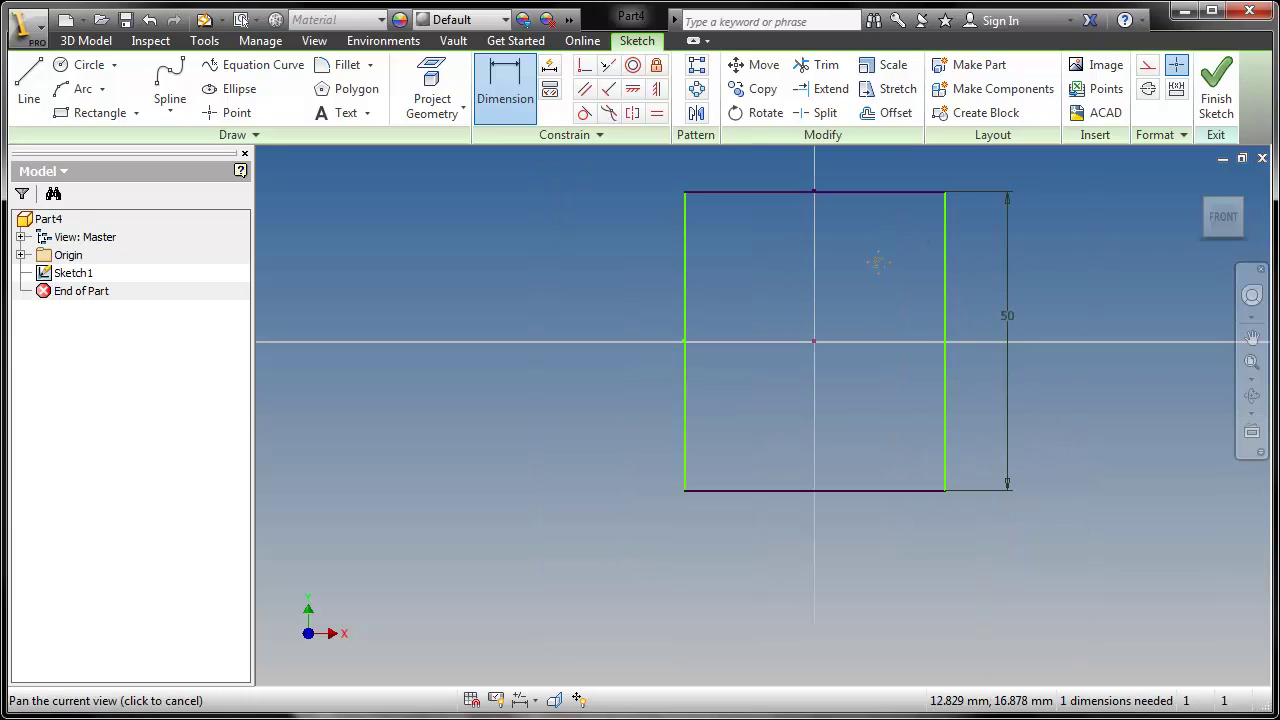
middle_click_drag(889, 229, 805, 327)
left_click(808, 289)
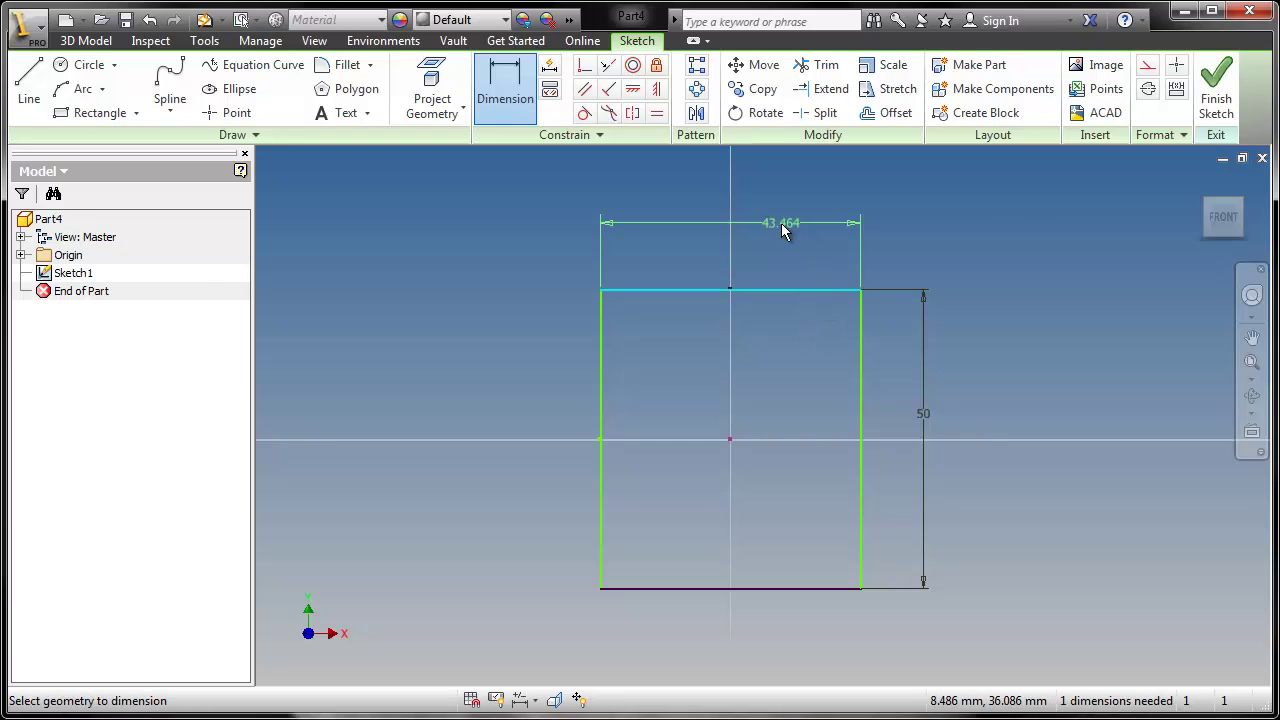
left_click(783, 228)
type("50")
key("Return")
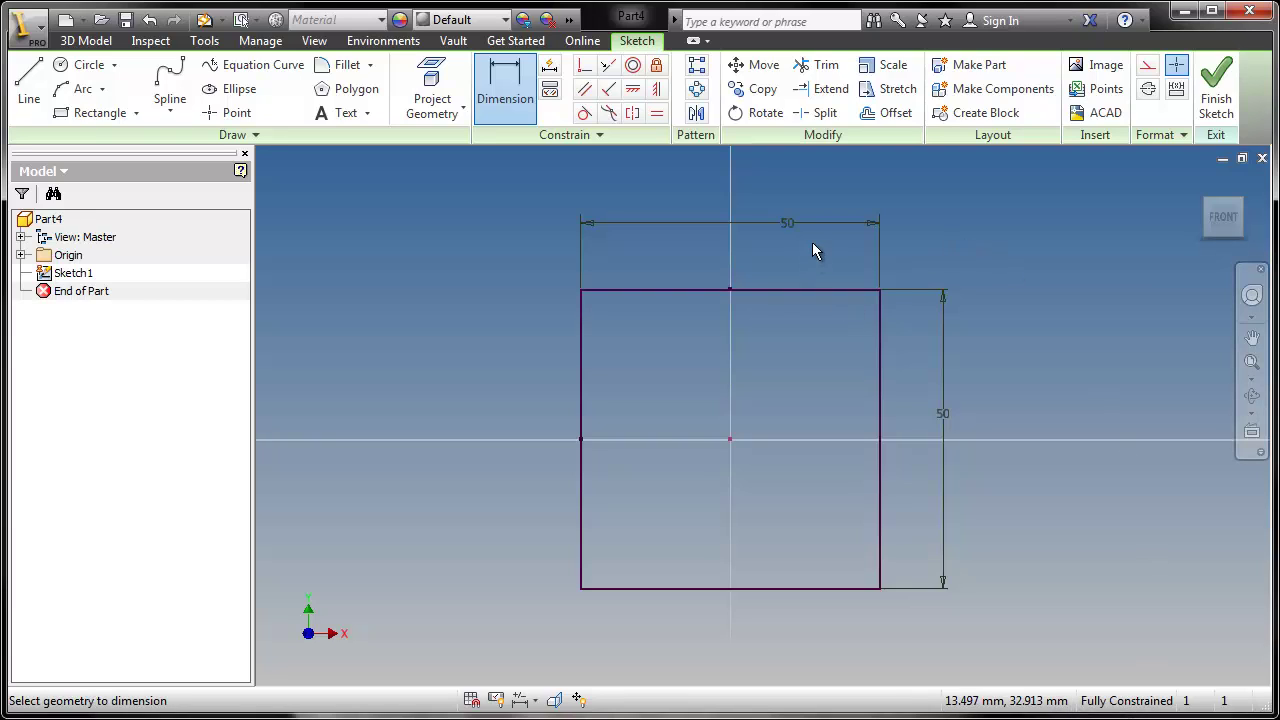
Undo the width value and its dimension, and widen the rectangle slightly by its left edge
key("ctrl+z")
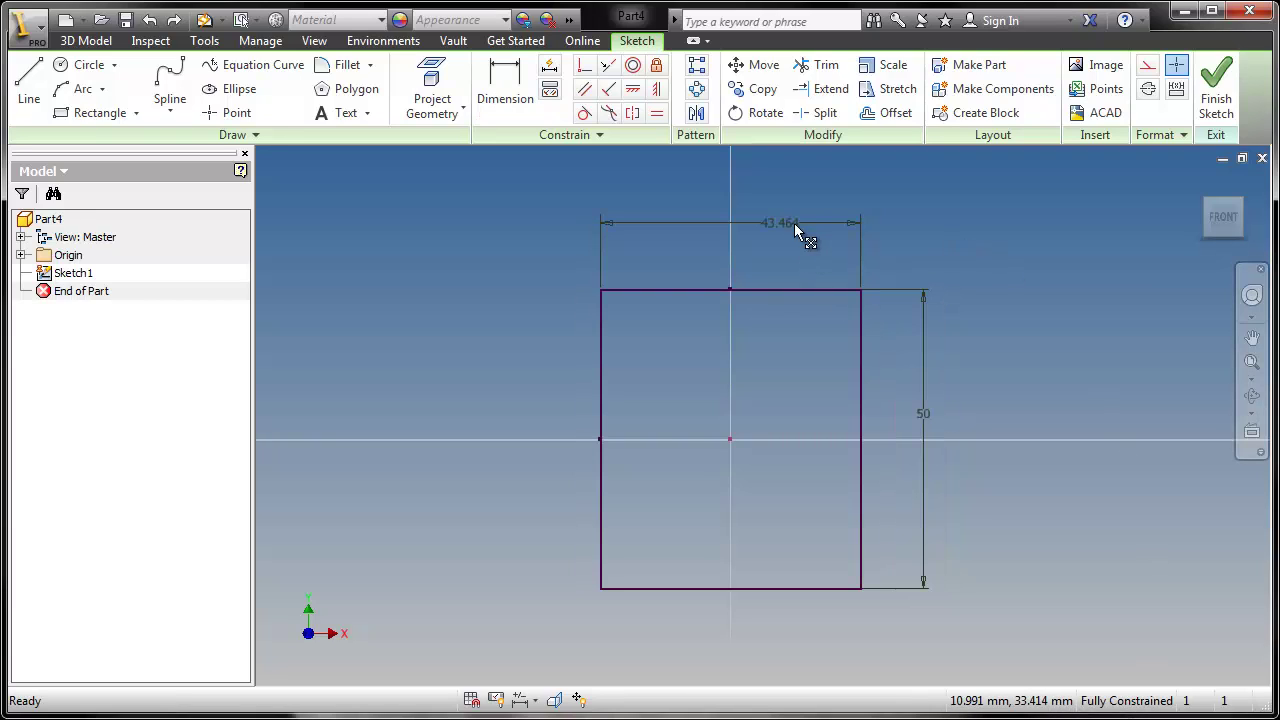
key("ctrl+z")
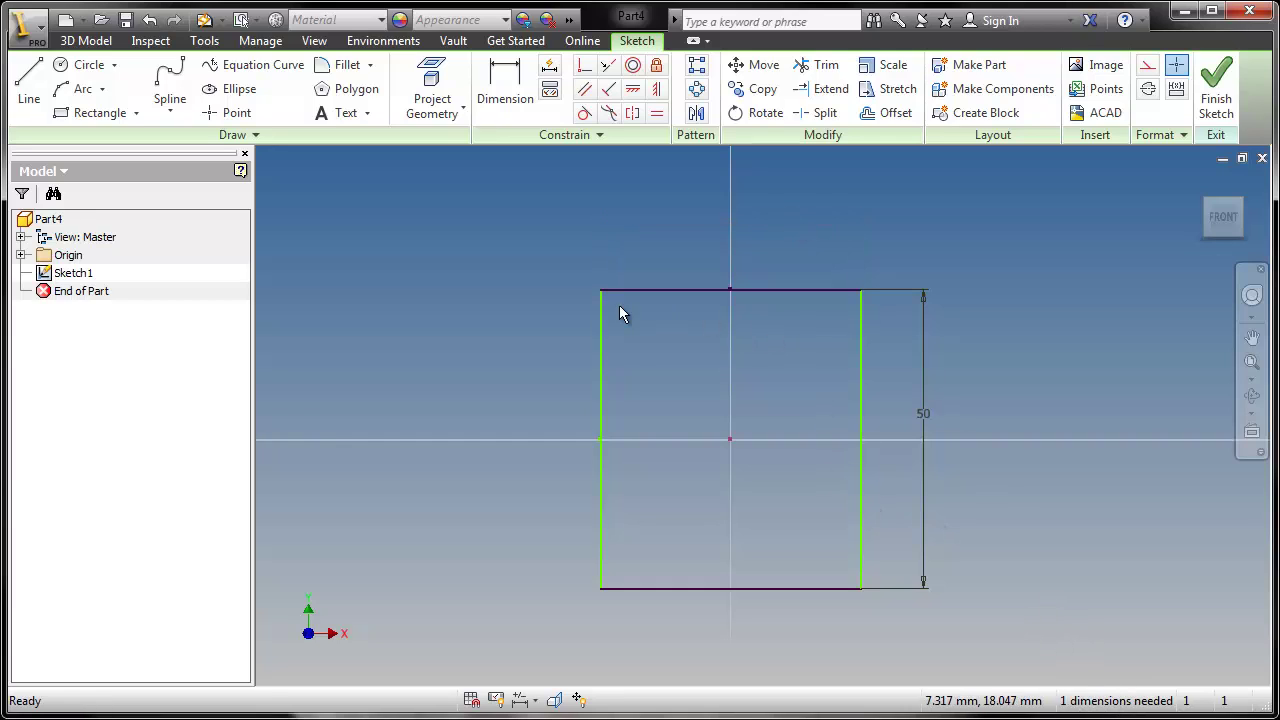
mouse_move(604, 352)
left_mouse_down()
mouse_move(545, 356)
mouse_move(633, 358)
mouse_move(588, 352)
left_mouse_up()
Dimension the rectangle's width along its top edge at 50 mm and finish the sketch
key("d")
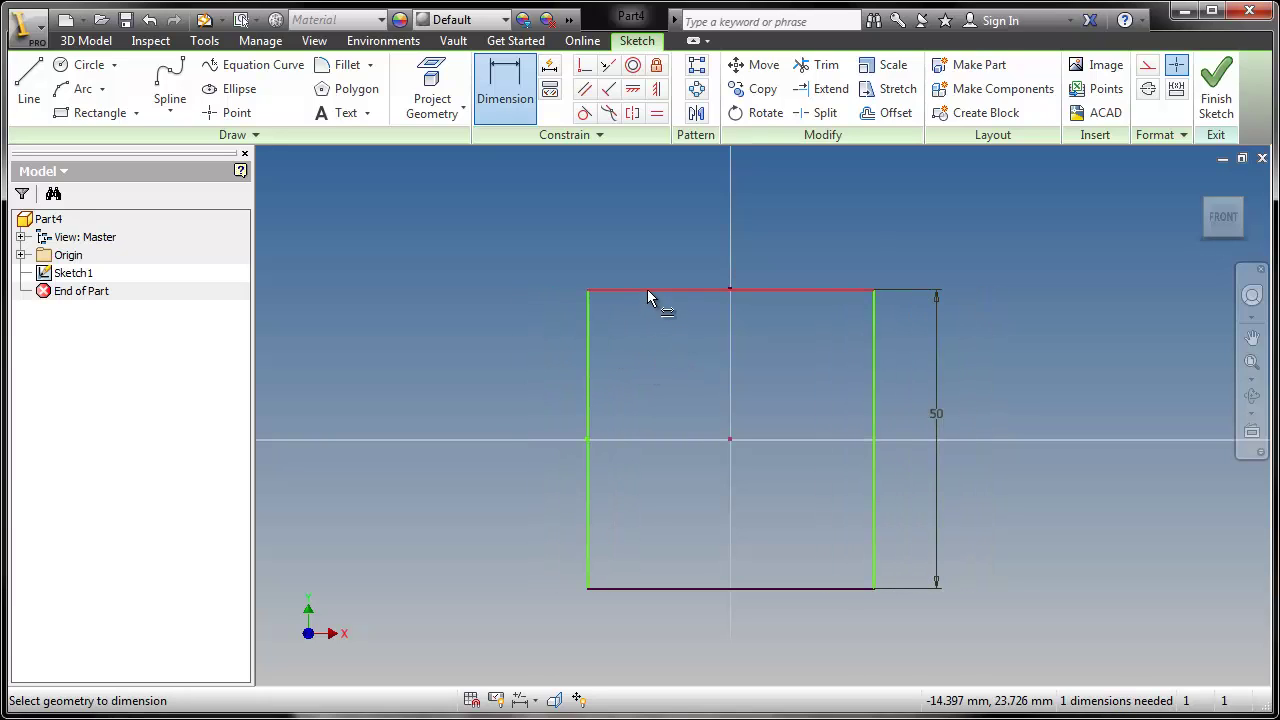
left_click(648, 289)
left_click(729, 227)
type("5")
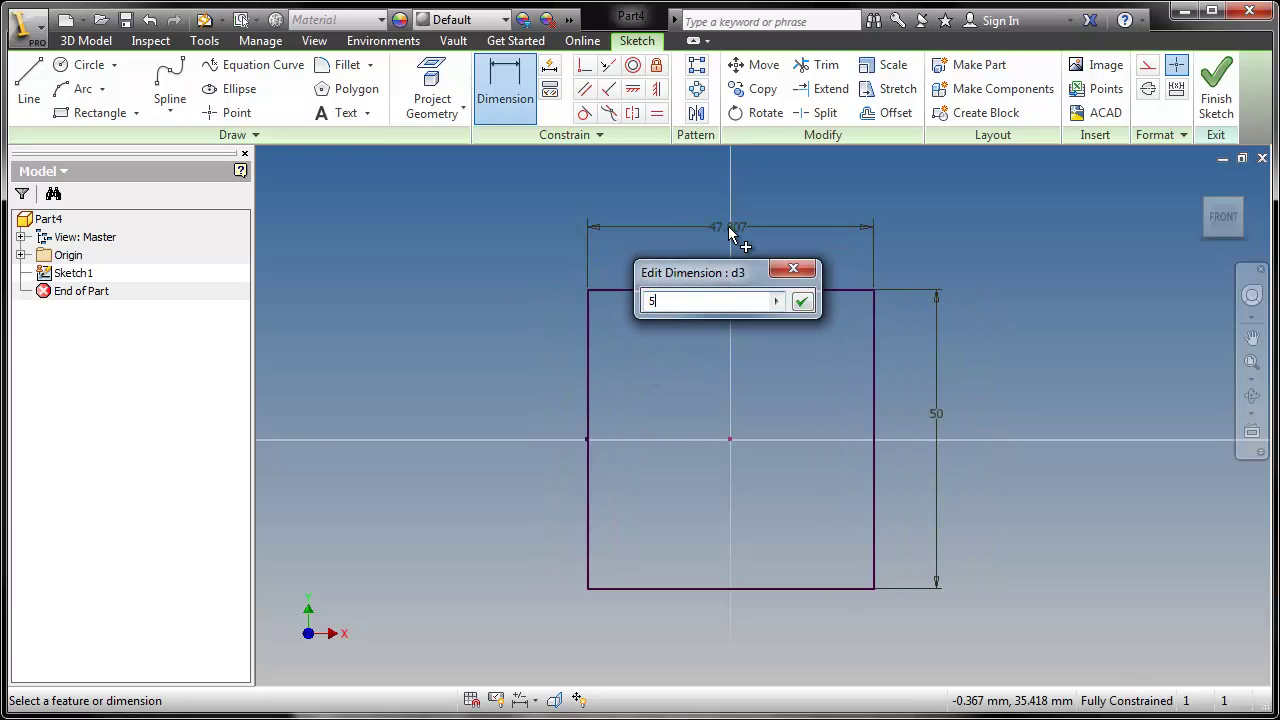
type("0")
key("Return")
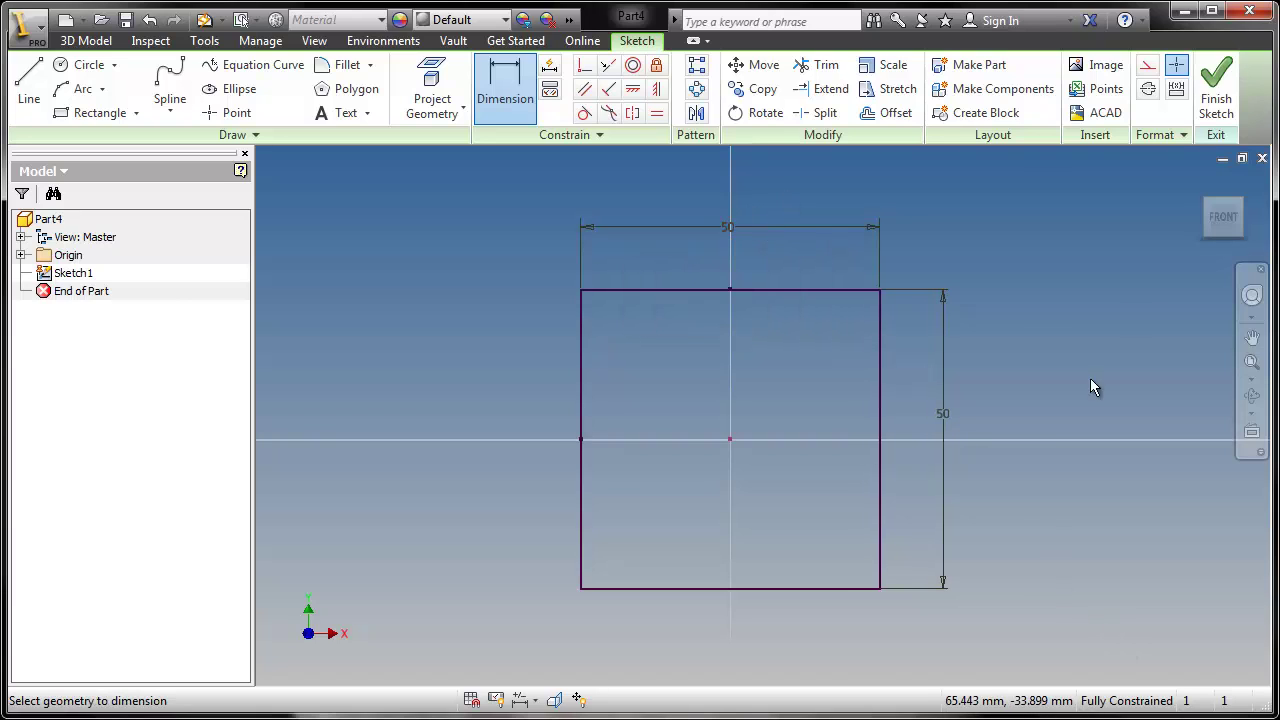
left_click(1215, 95)
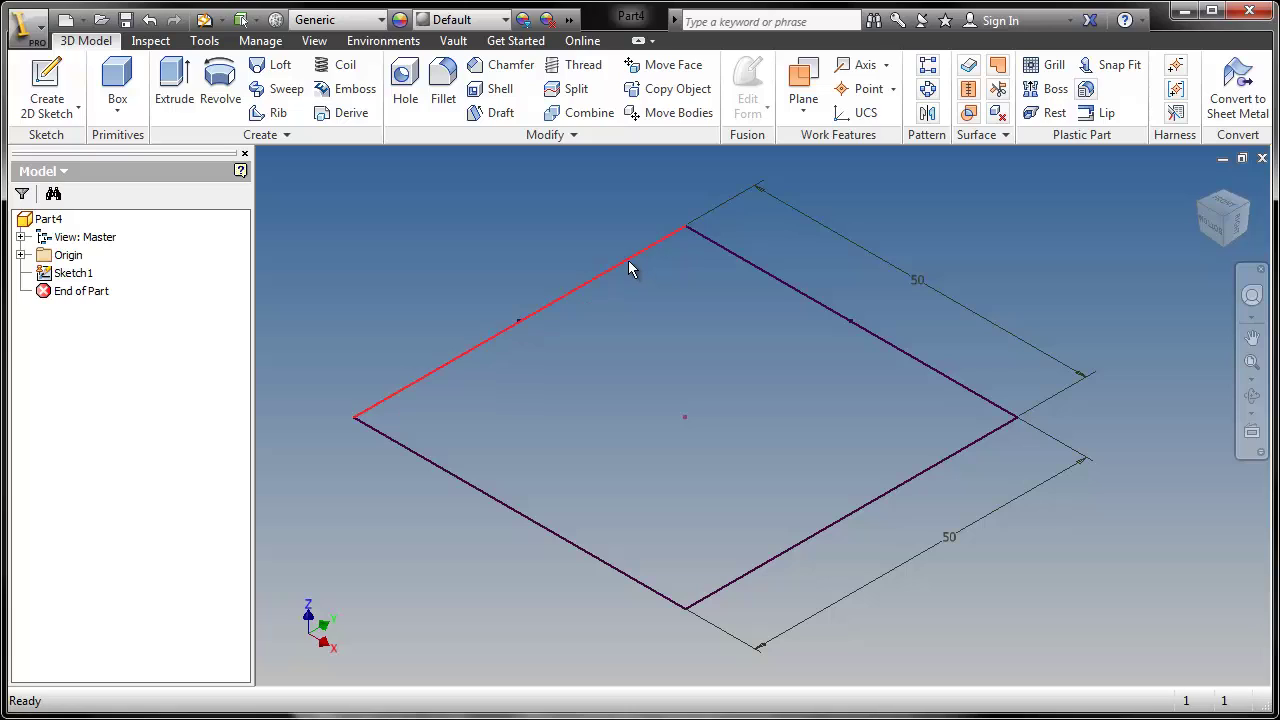
Extrude the square profile 20 mm upward as a new solid block
left_click(628, 260)
left_click(652, 245)
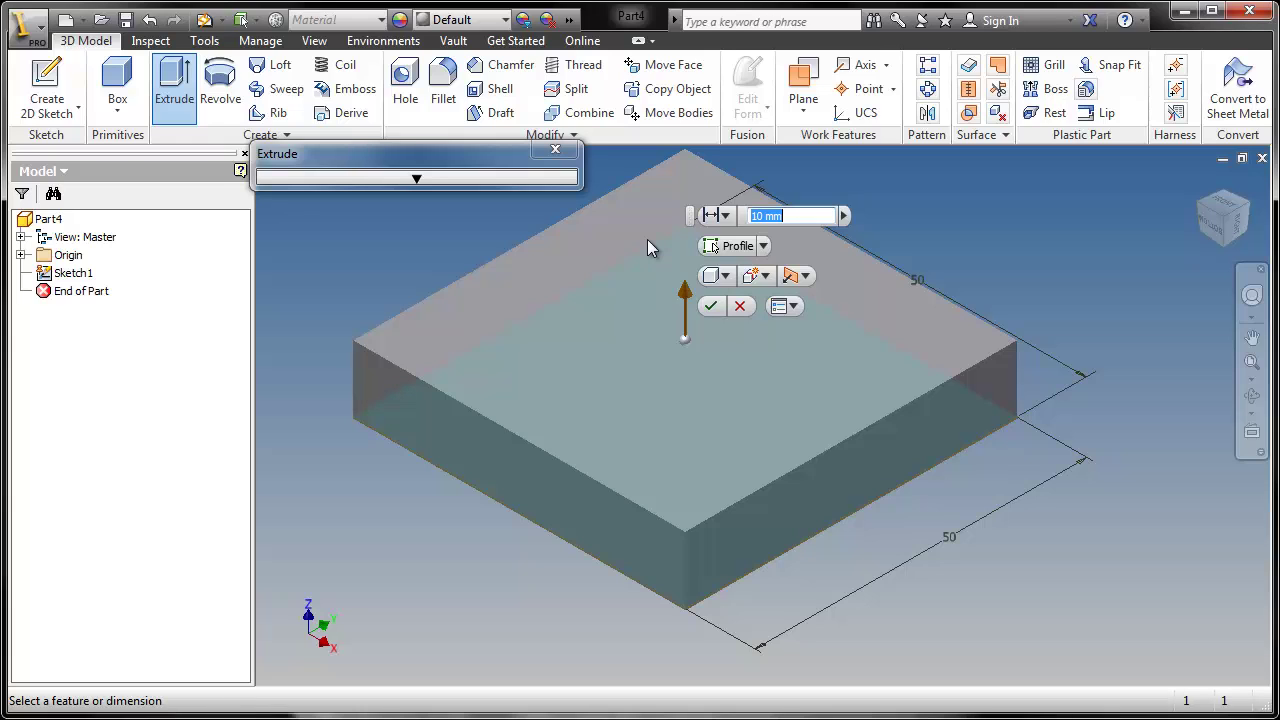
type("20")
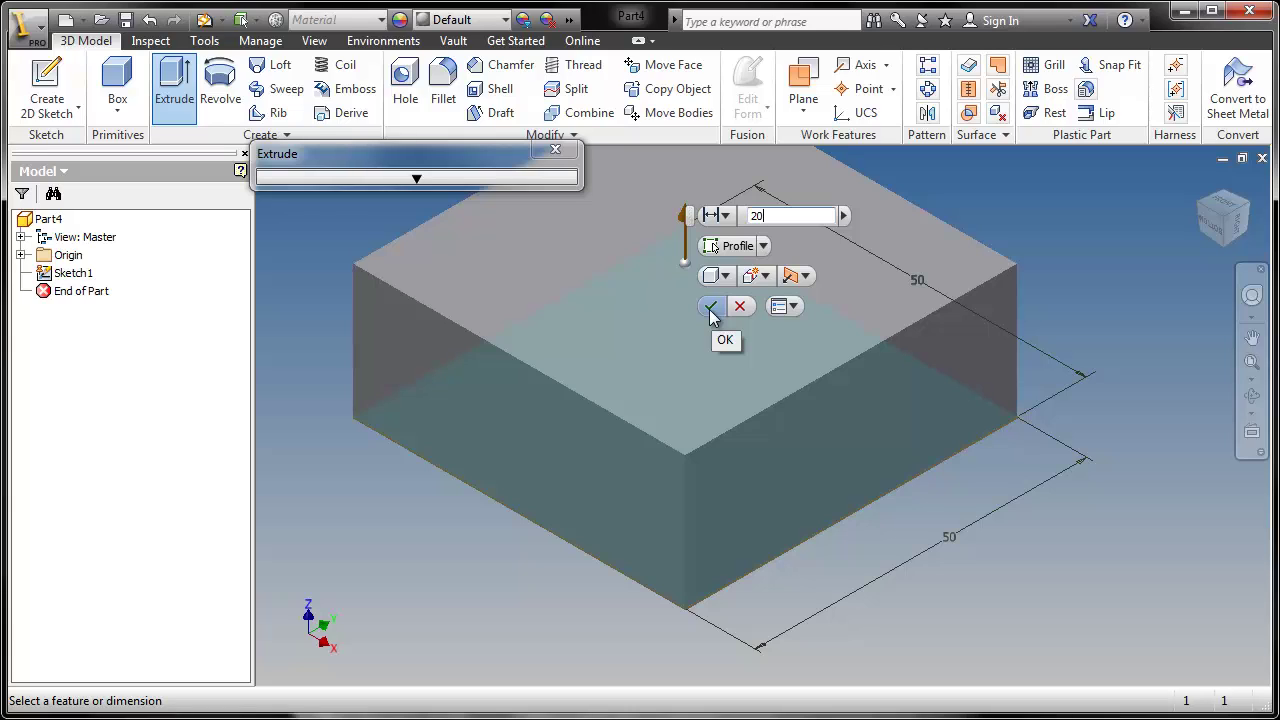
left_click(805, 276)
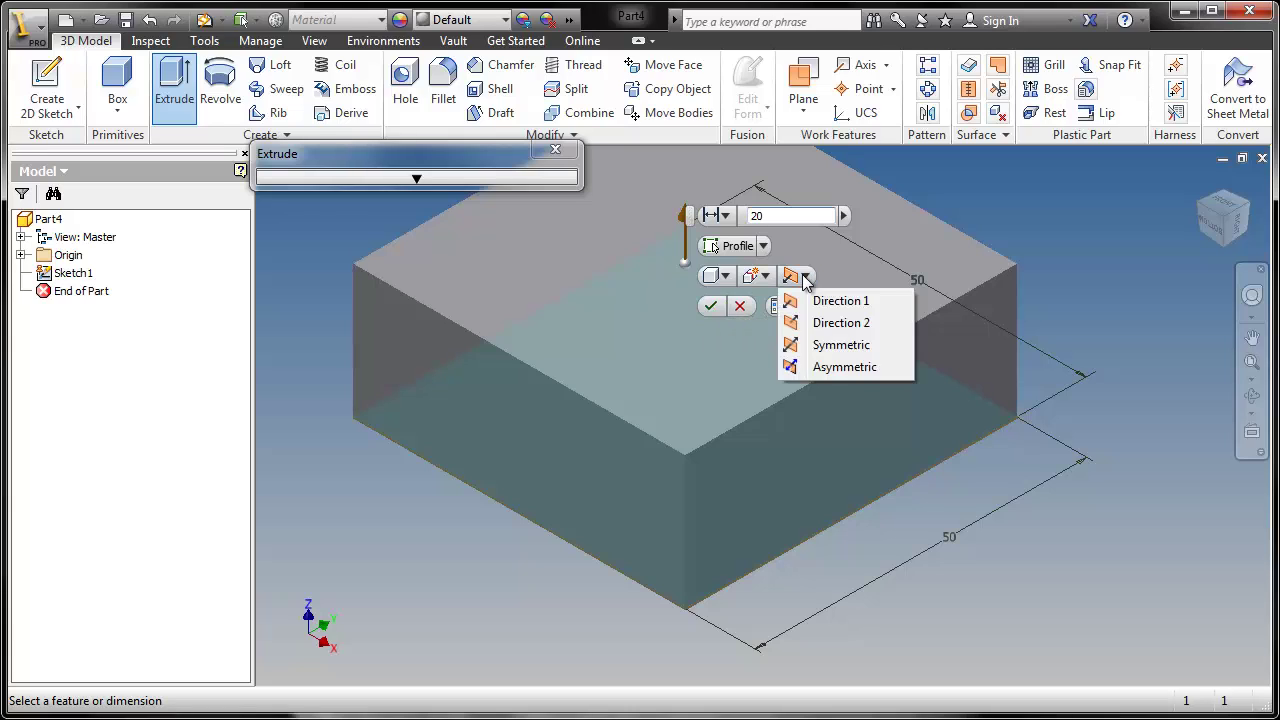
left_click(717, 309)
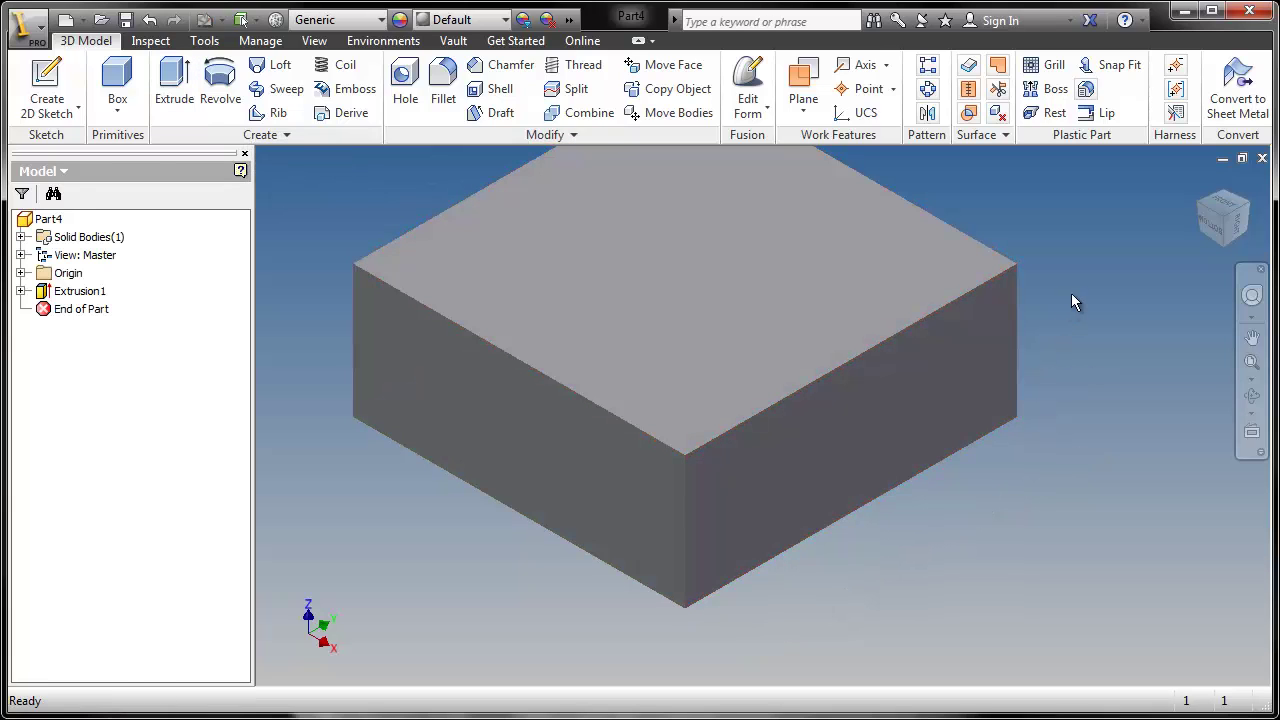
key("F6")
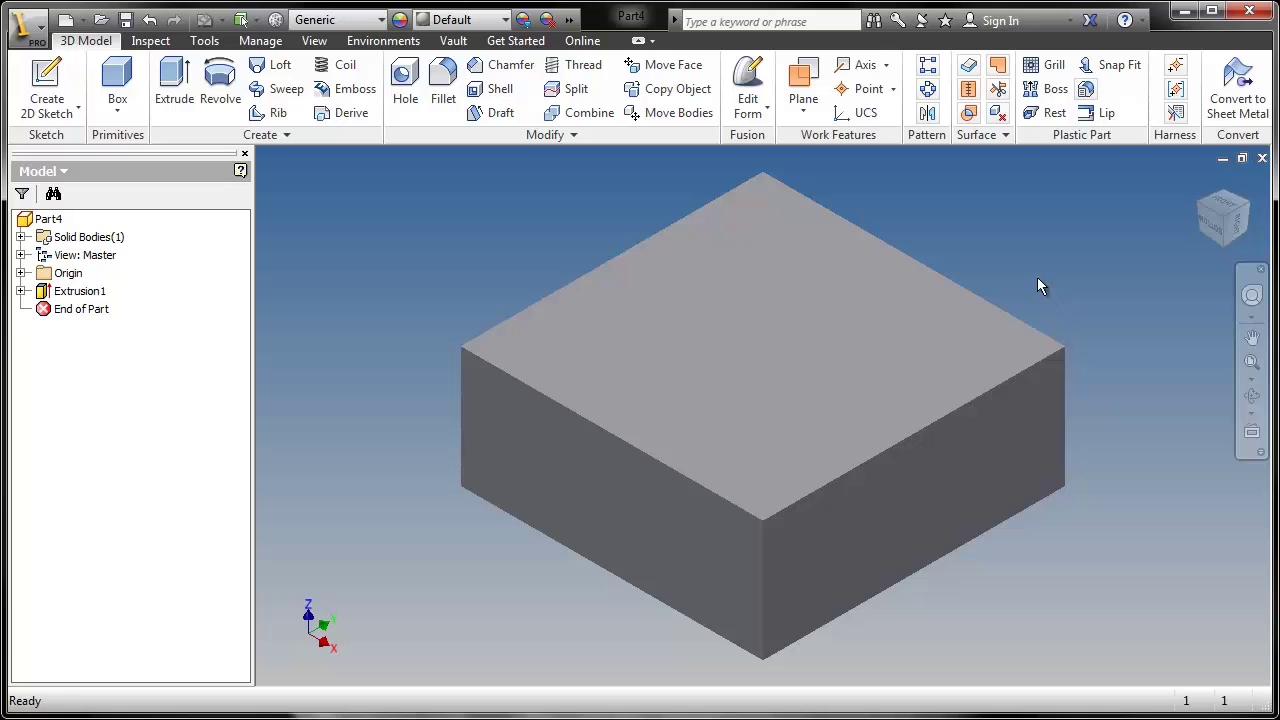
Start a sketch on the block's top face and draw a two-point rectangle from its upper-left corner across to the right edge
left_click(62, 86)
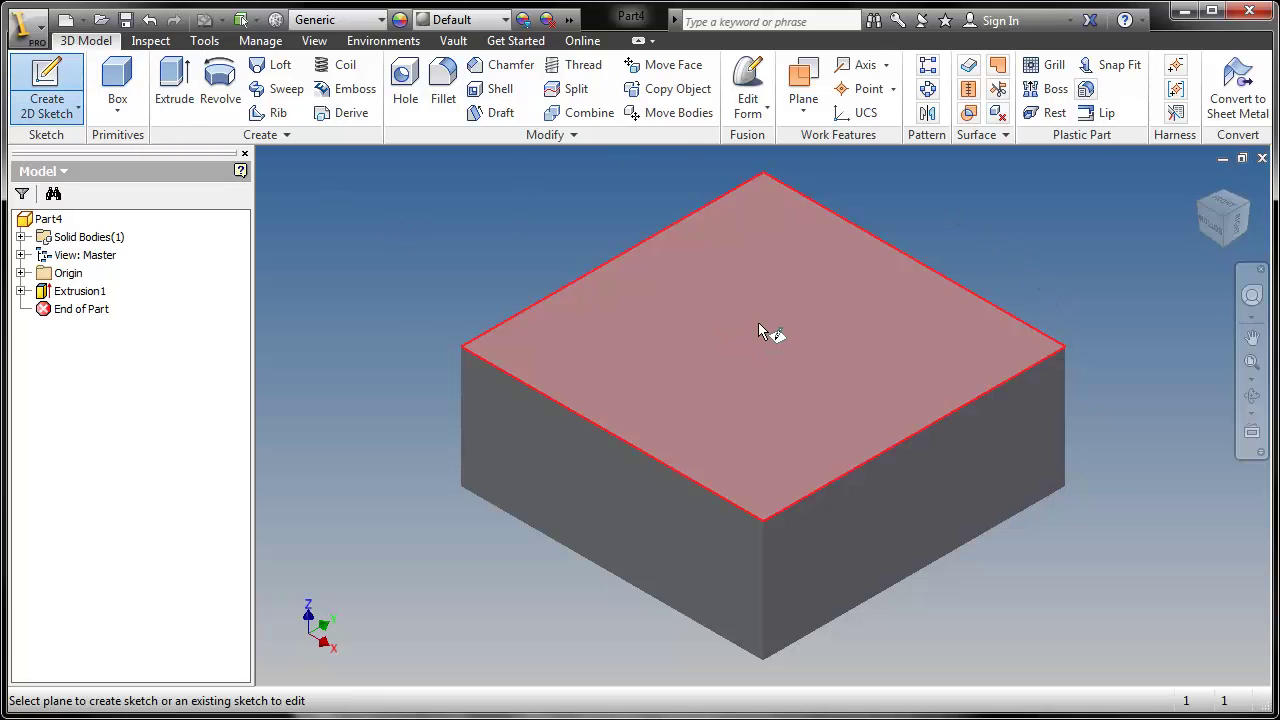
left_click(758, 325)
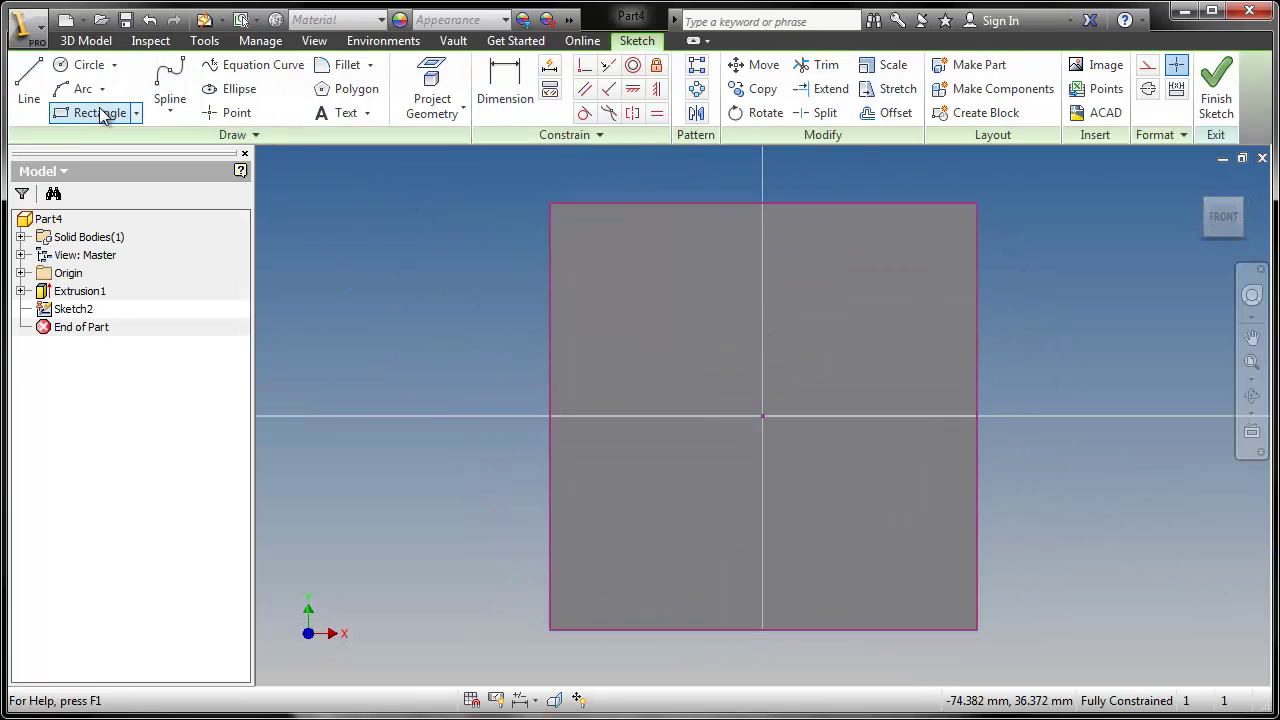
left_click(103, 114)
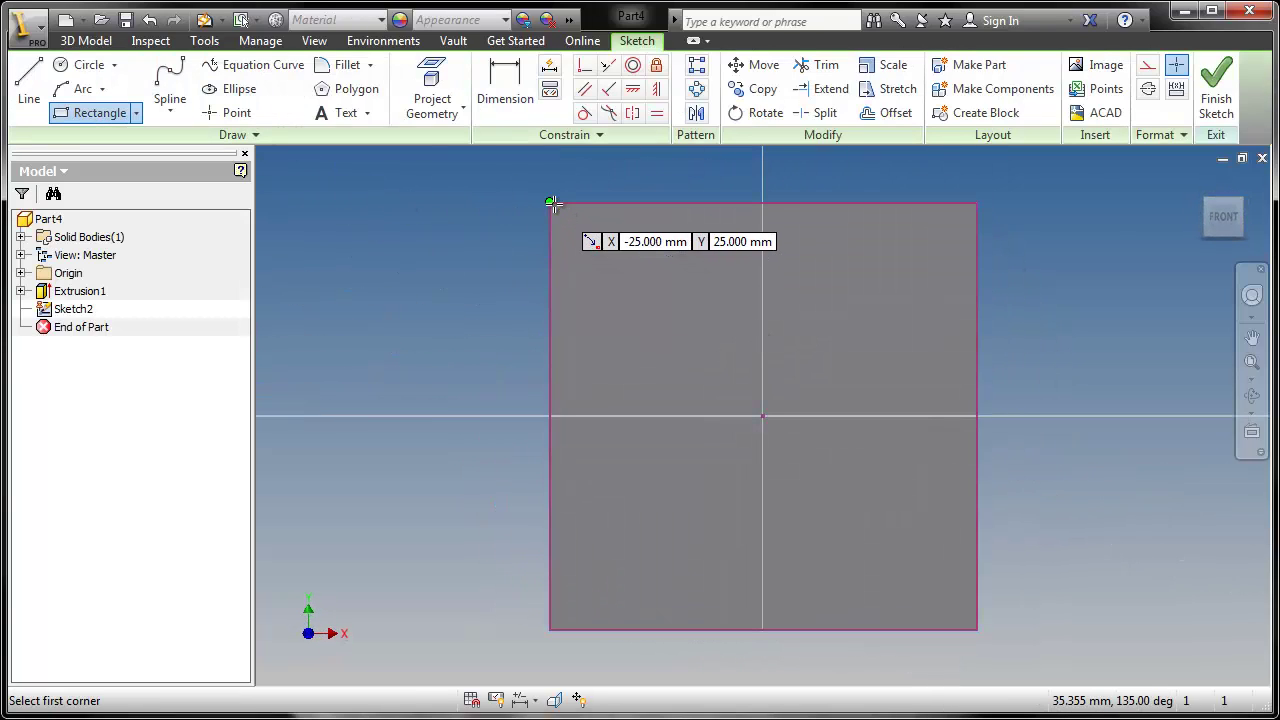
left_click(552, 204)
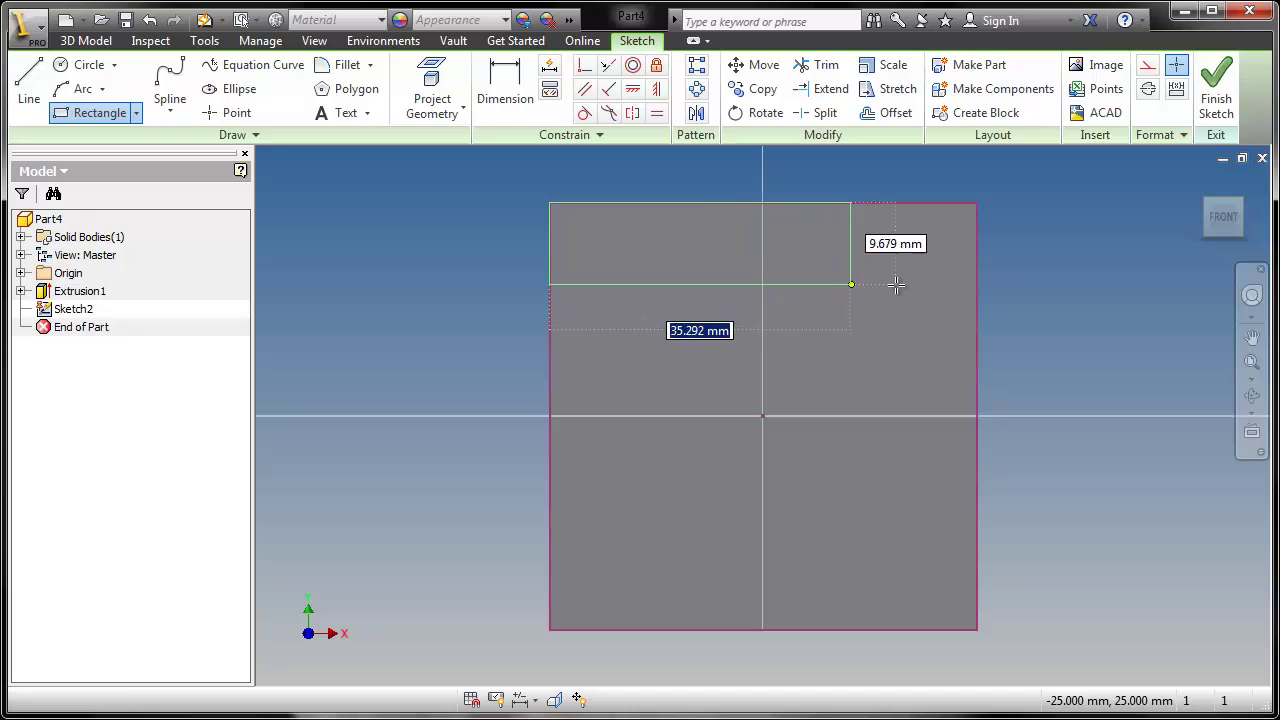
left_click(979, 294)
right_click(1076, 236)
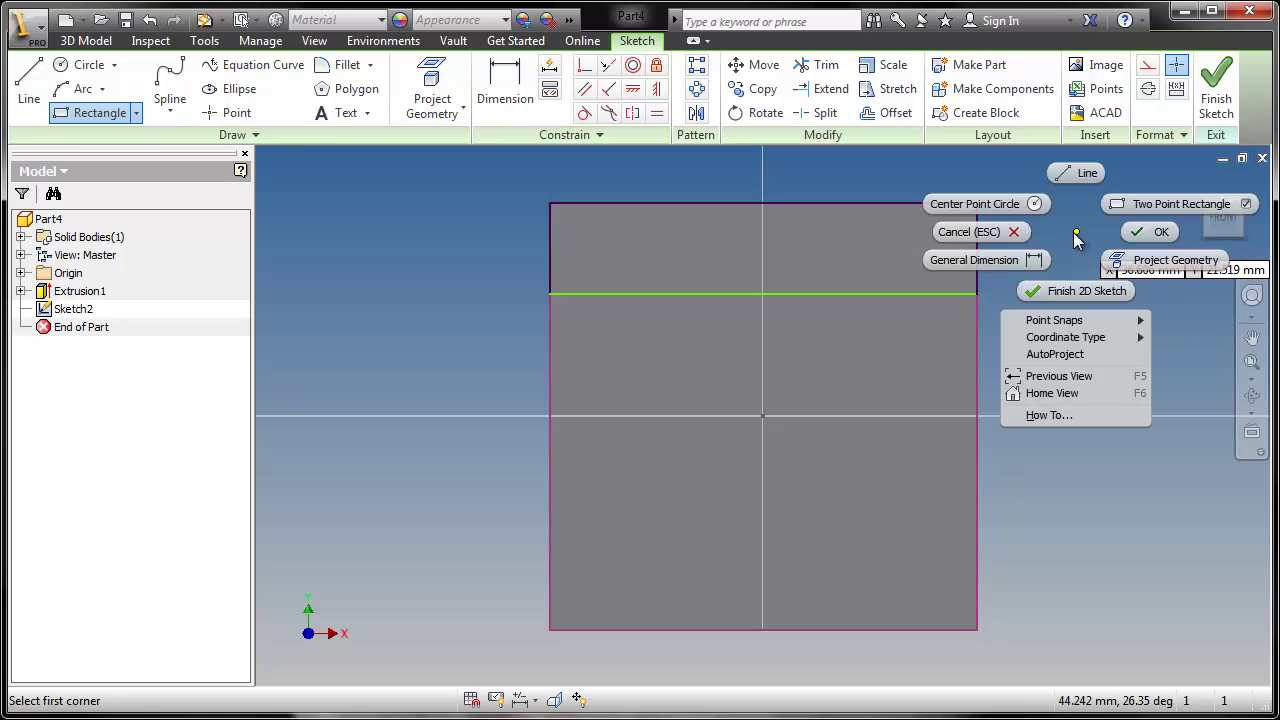
left_click(1150, 232)
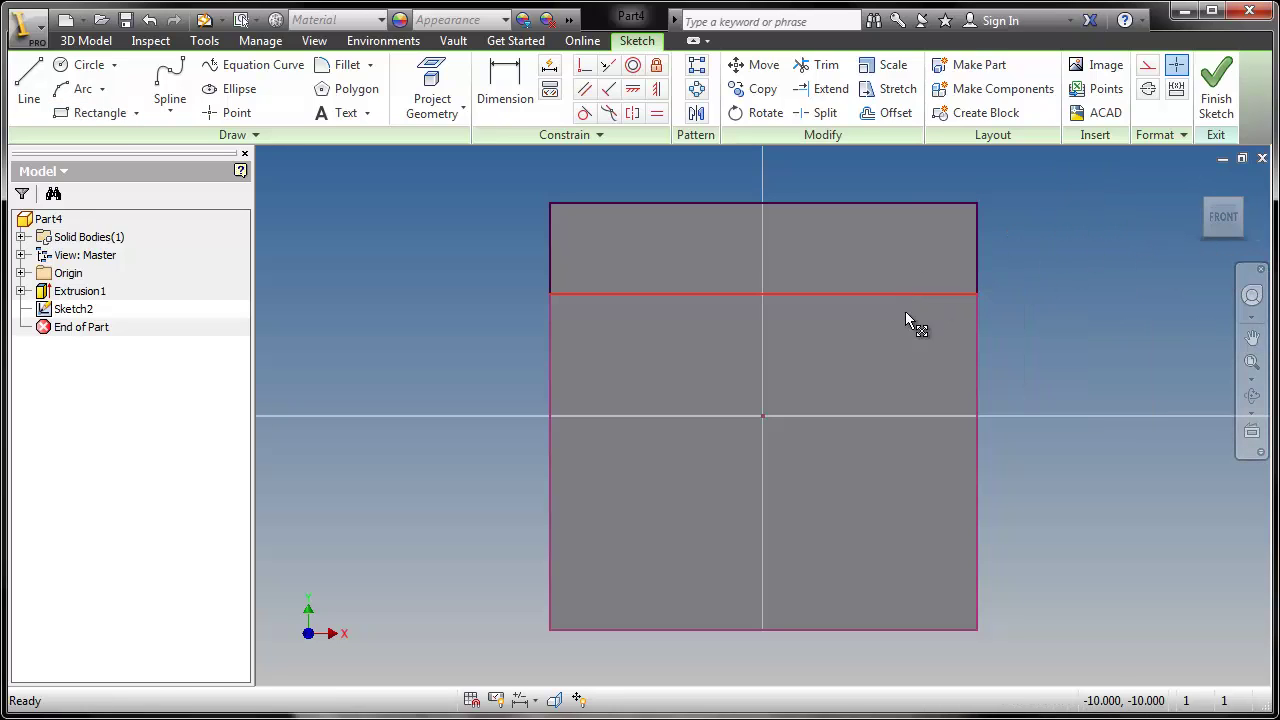
Move the rectangle's free lower edge down and back up, ending about 11 mm below the top edge
mouse_move(905, 313)
left_mouse_down()
mouse_move(909, 349)
mouse_move(1004, 333)
mouse_move(934, 394)
left_mouse_up()
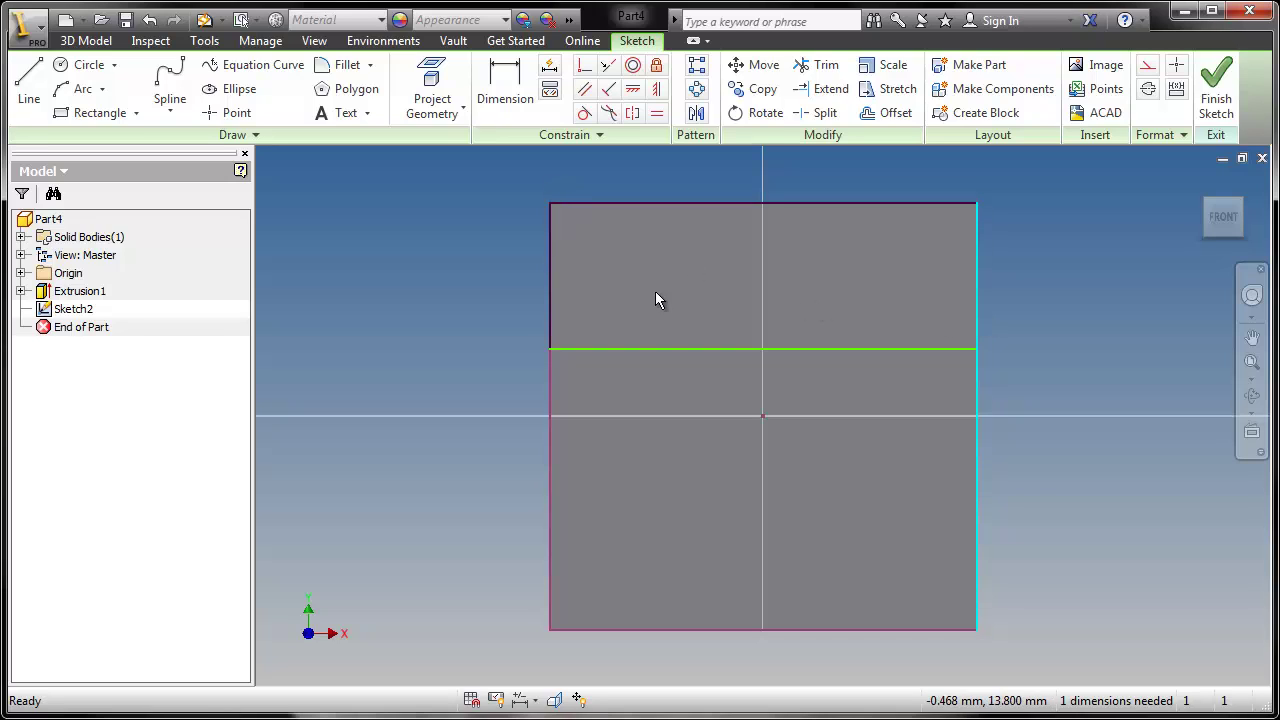
mouse_move(647, 350)
left_mouse_down()
mouse_move(644, 283)
mouse_move(644, 324)
left_mouse_up()
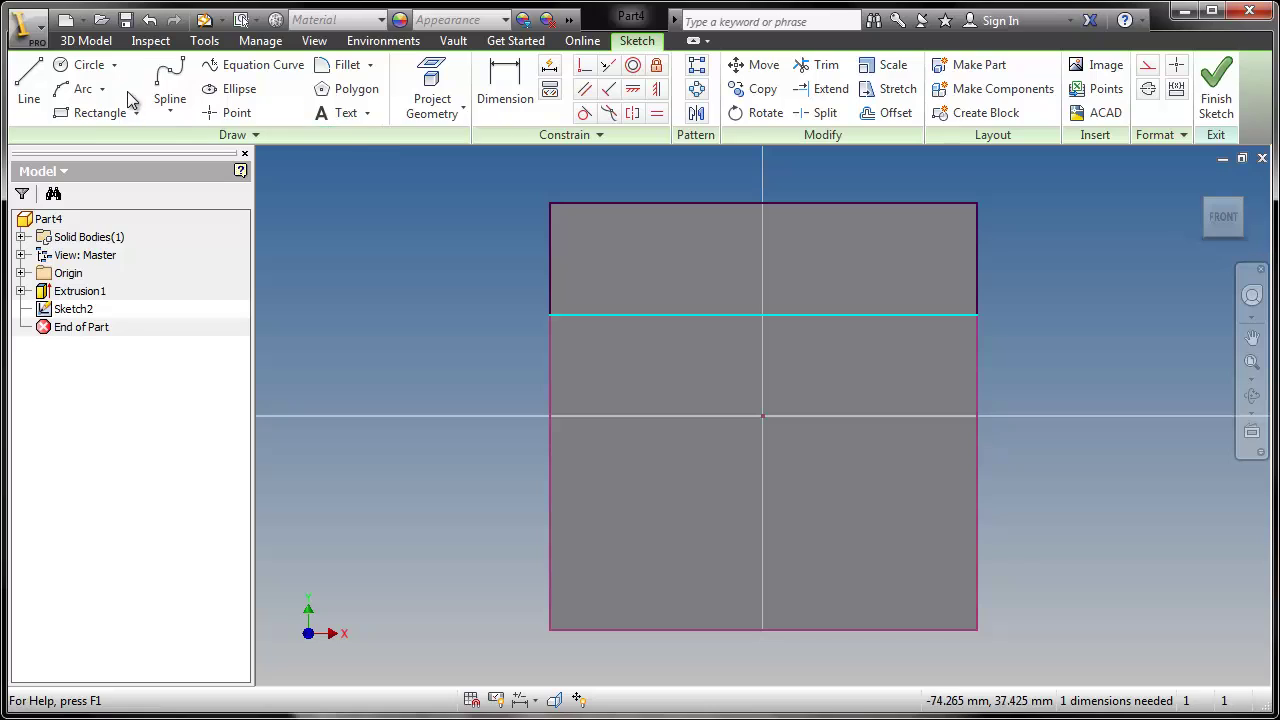
mouse_move(624, 333)
left_mouse_down()
mouse_move(630, 310)
mouse_move(635, 365)
mouse_move(628, 296)
left_mouse_up()
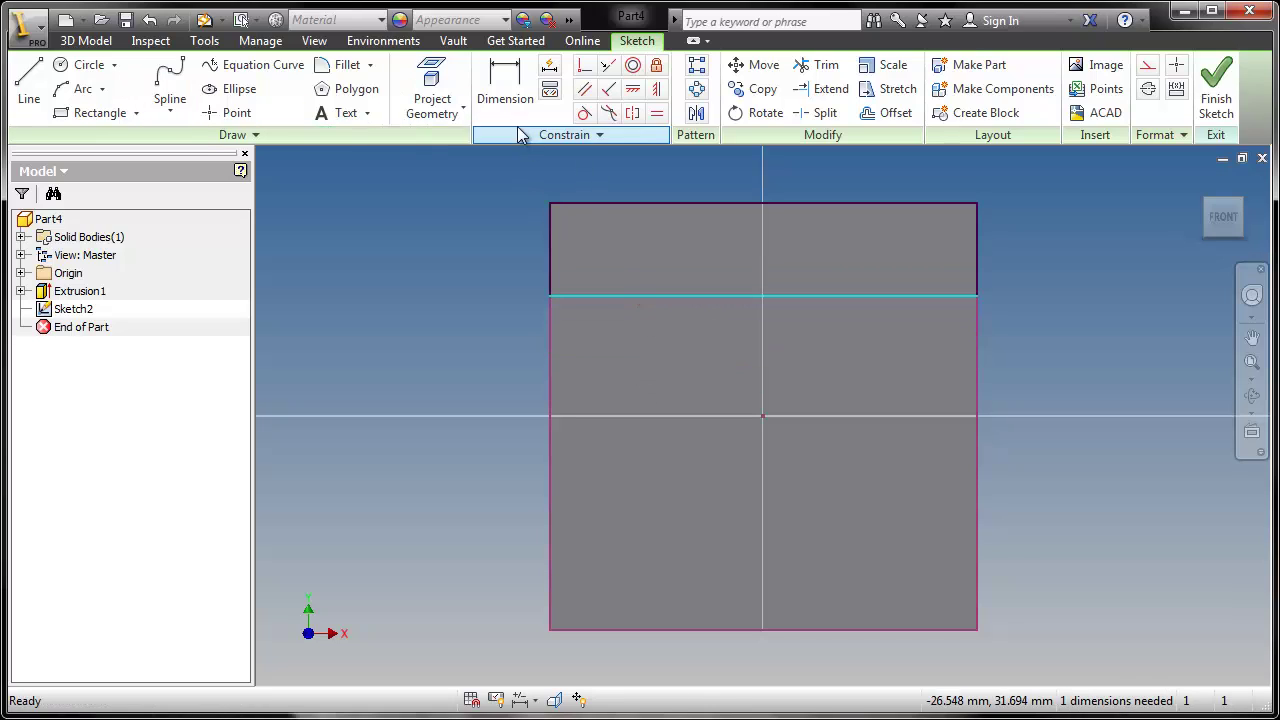
Dimension the distance between the rectangle's lower and upper edges at 15 mm and finish the sketch
left_click(505, 88)
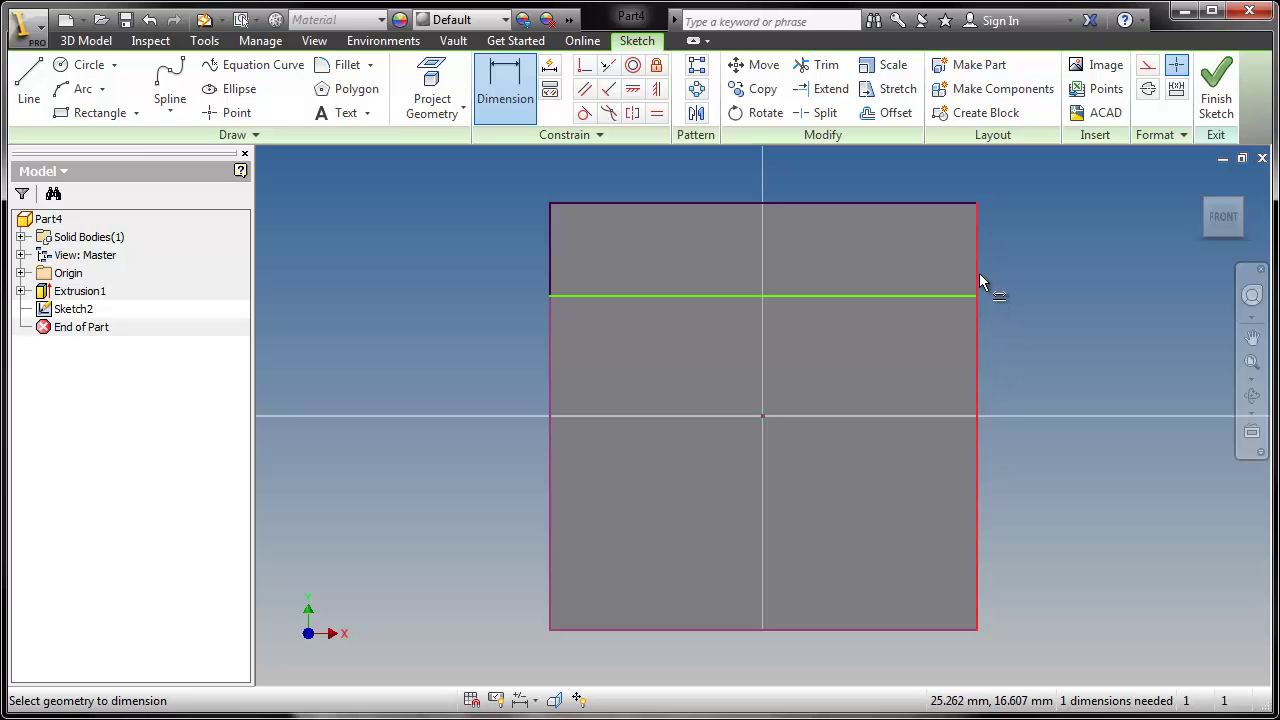
left_click(953, 295)
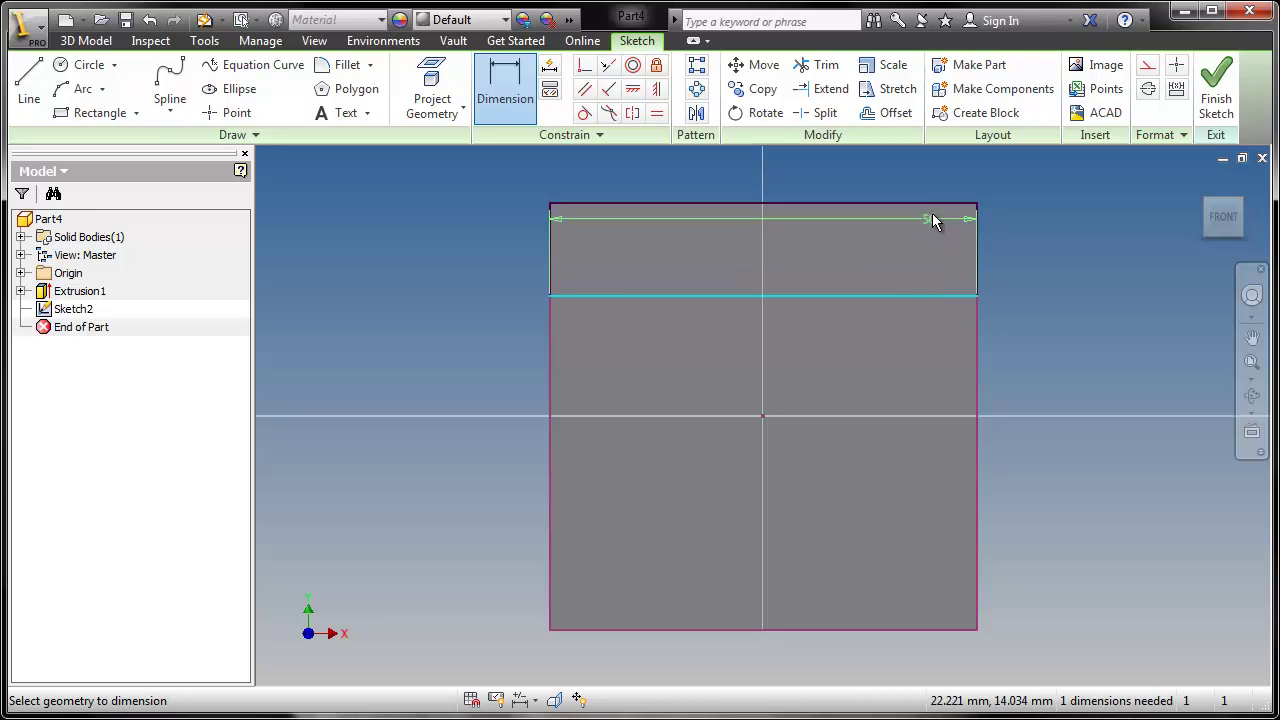
left_click(940, 204)
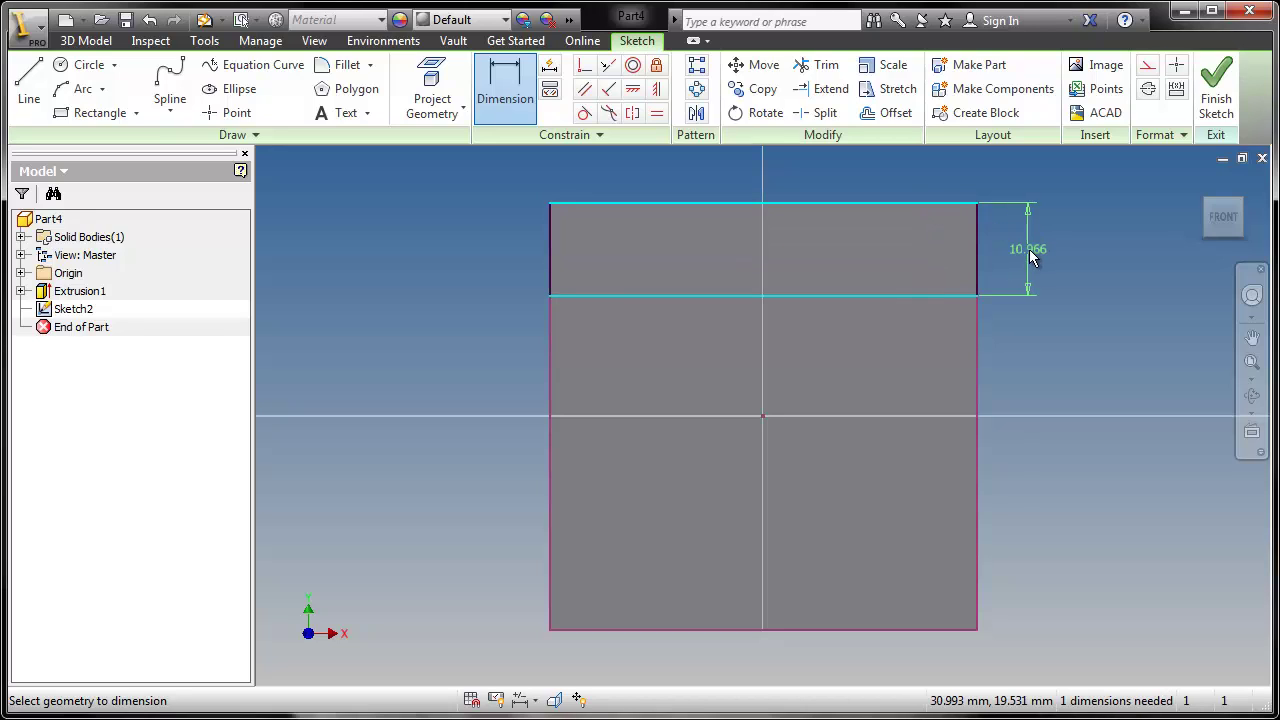
left_click(1030, 252)
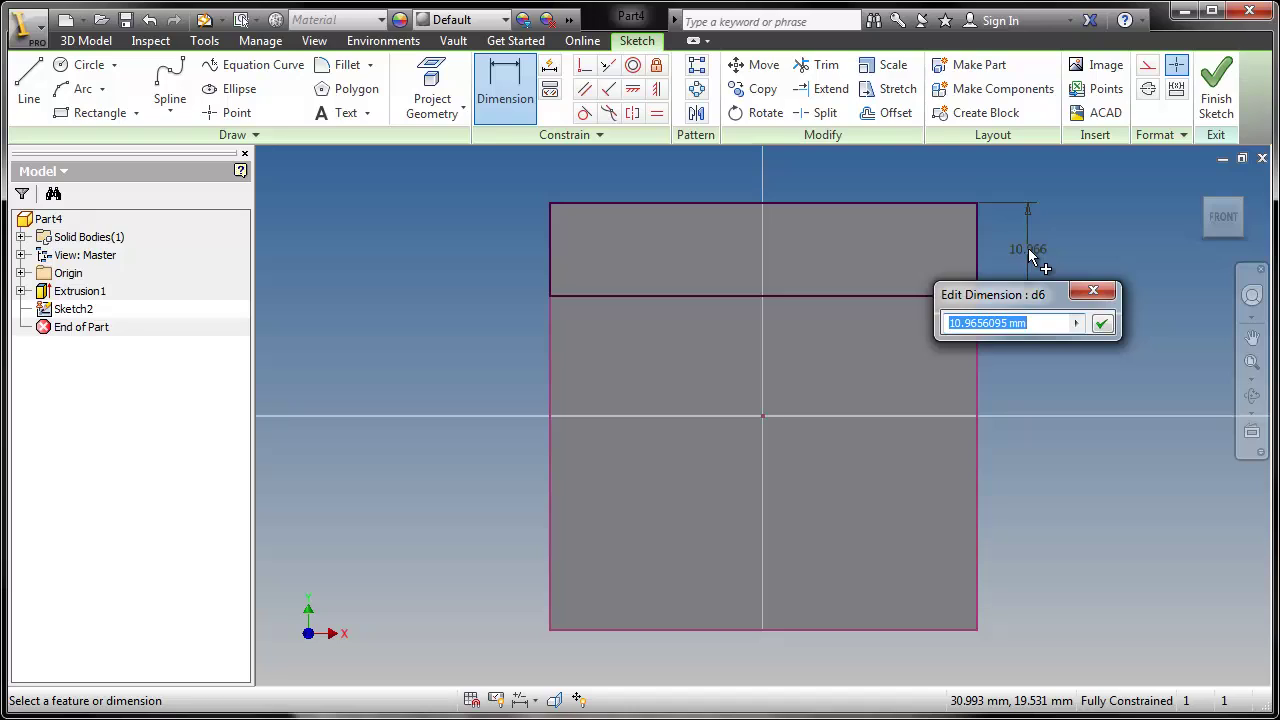
type("15")
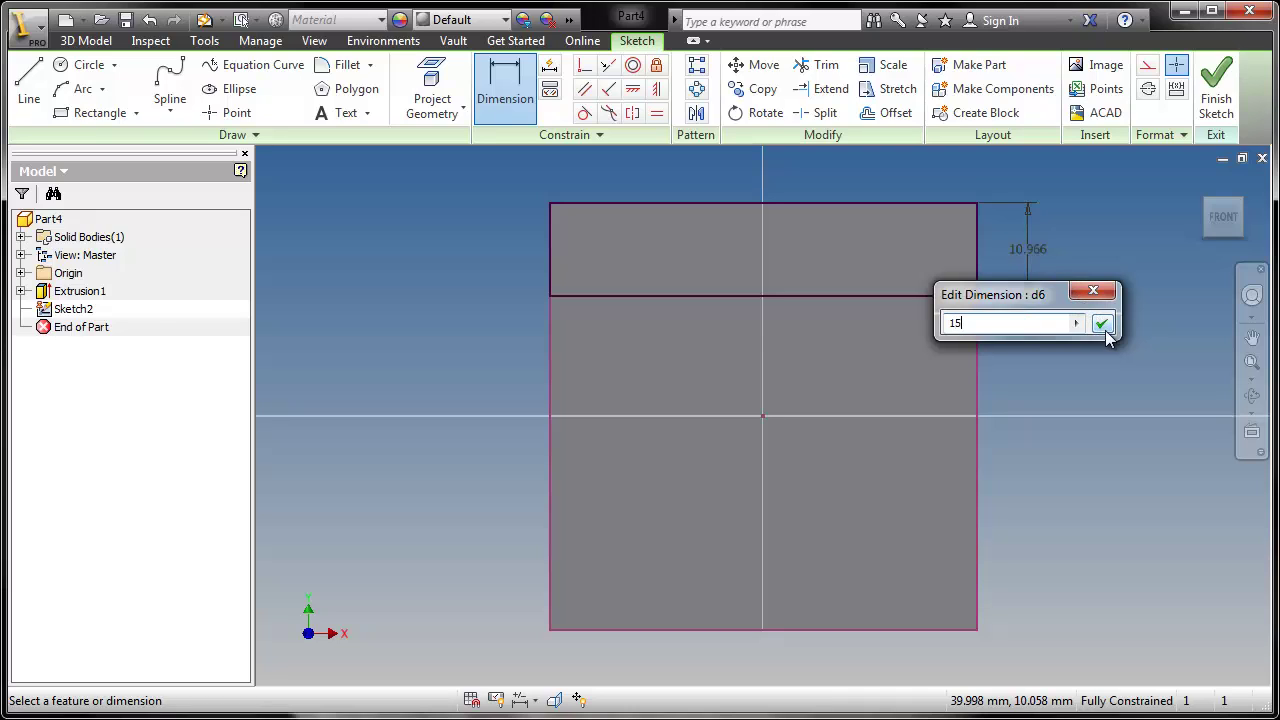
left_click(1101, 323)
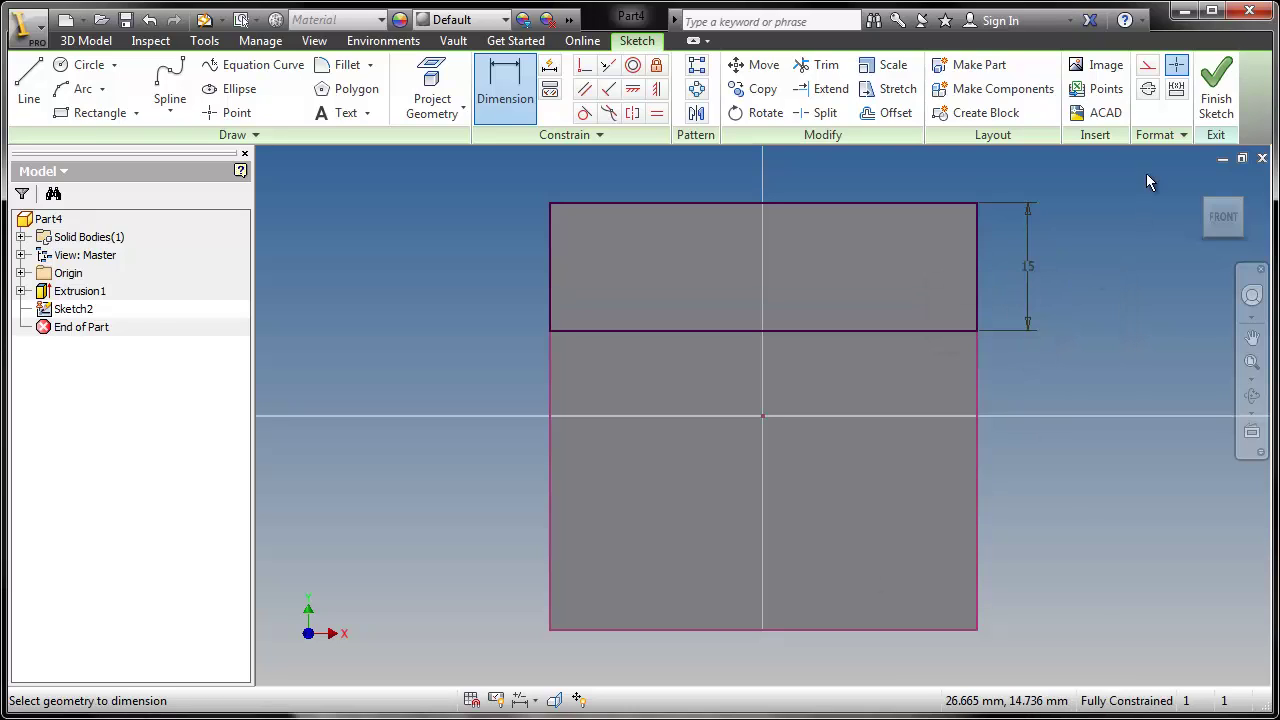
left_click(1204, 85)
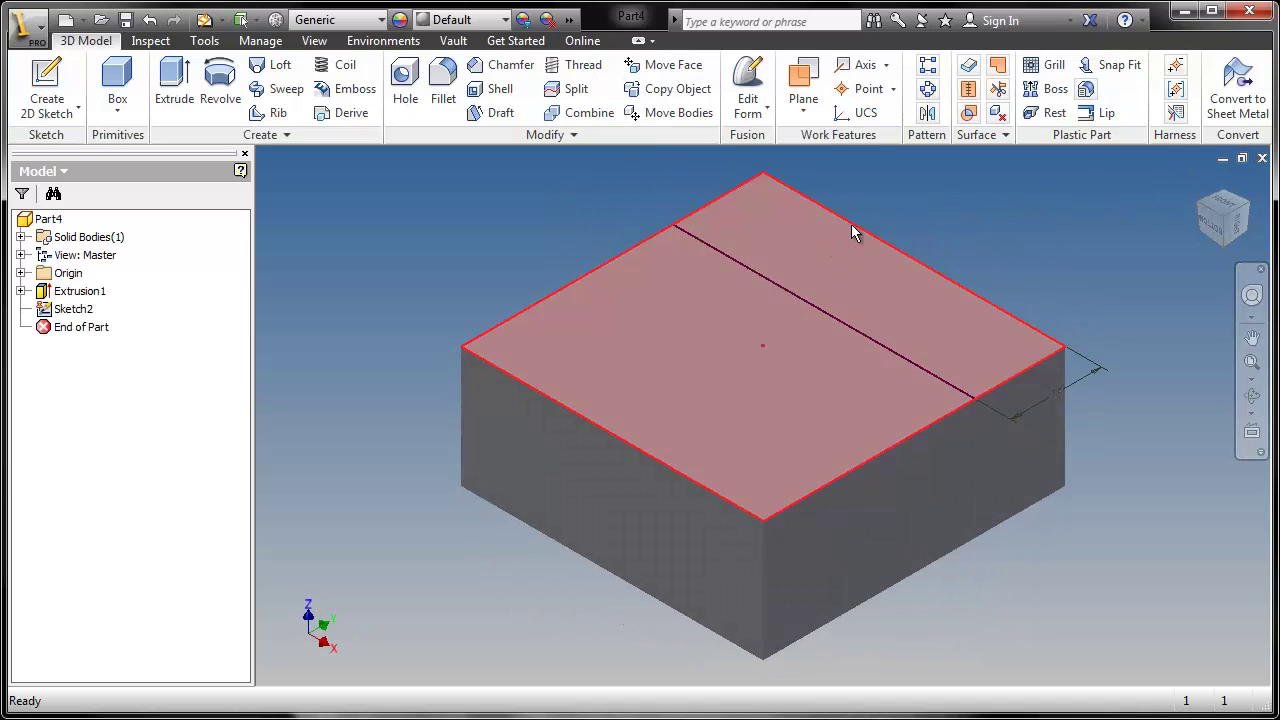
left_click(853, 228)
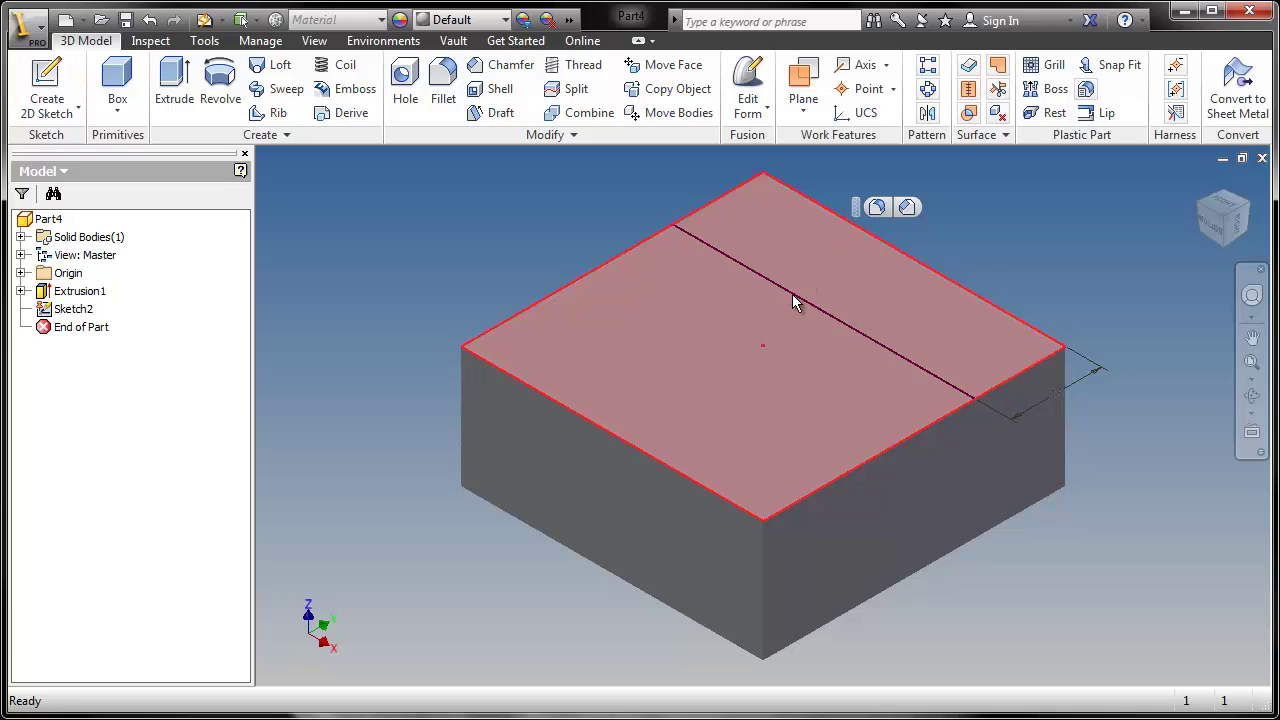
left_click(797, 296)
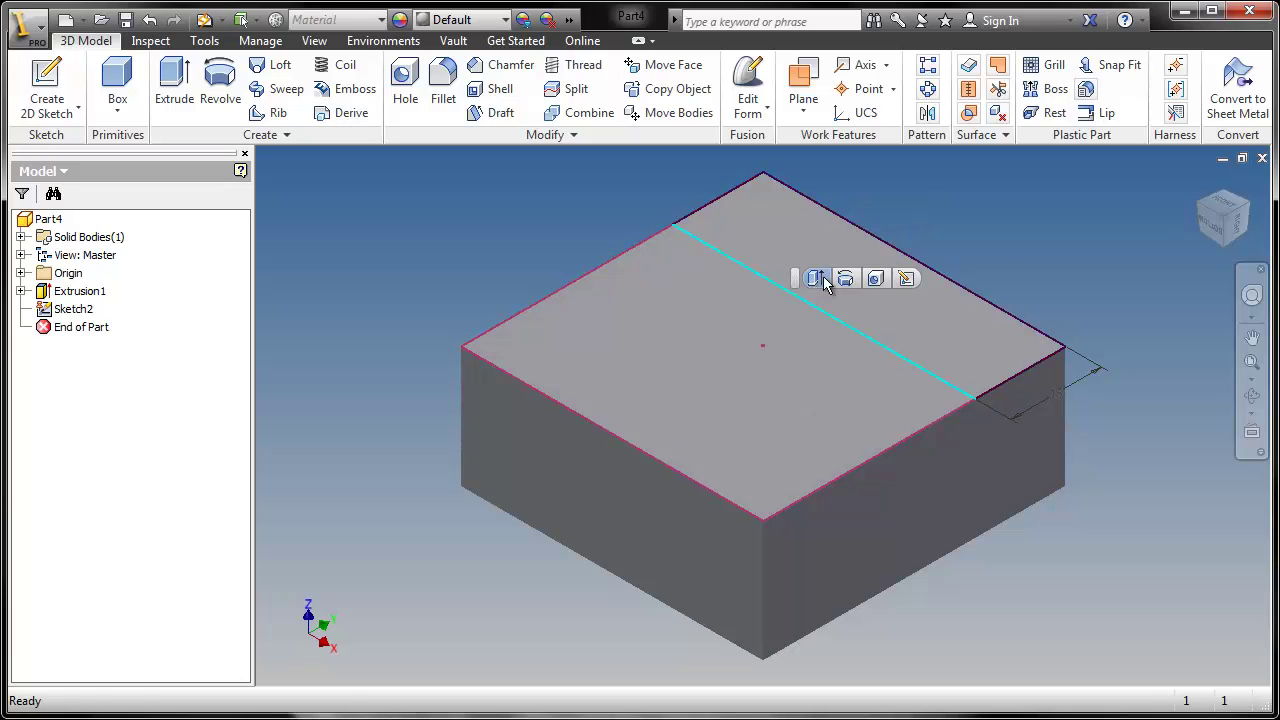
left_click(852, 225)
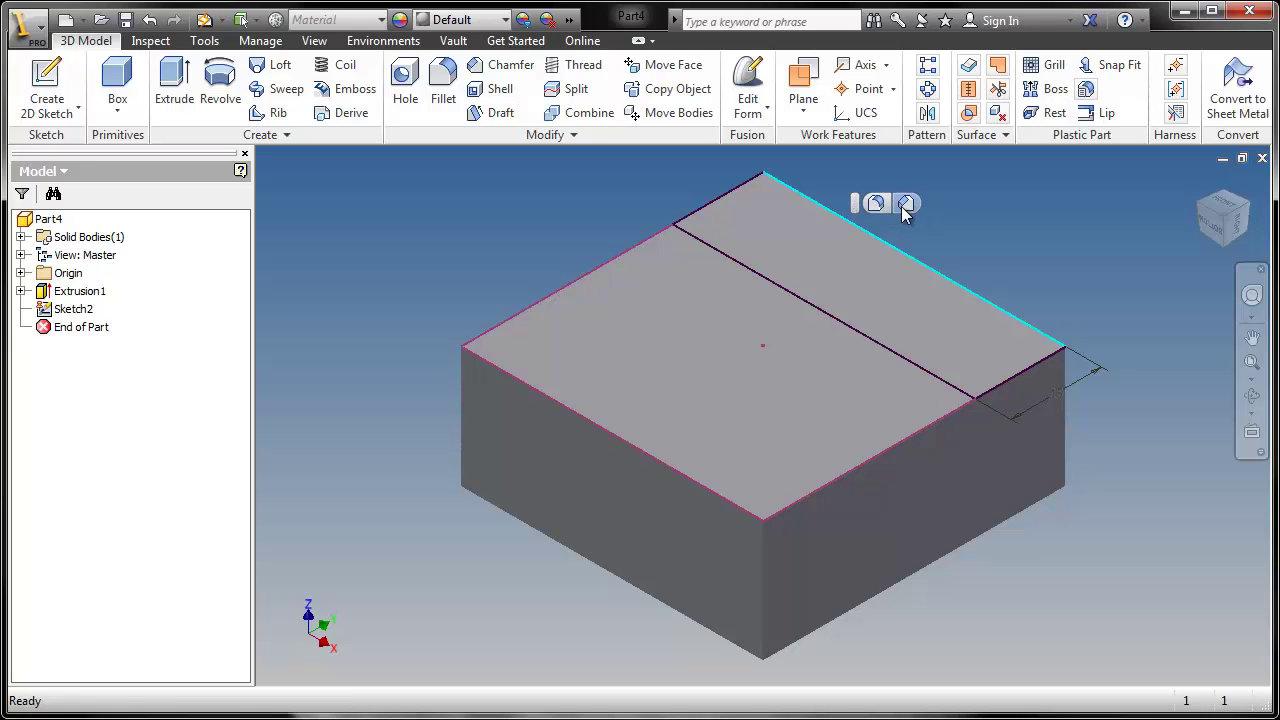
left_click(799, 301)
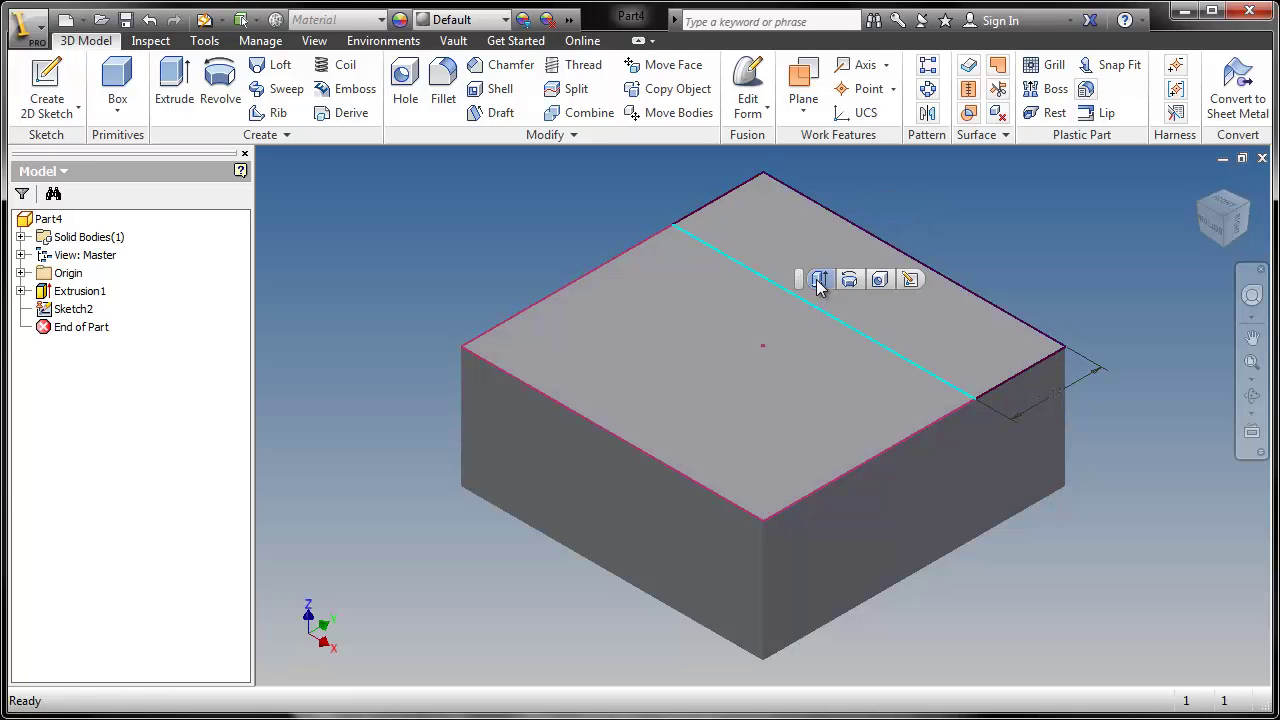
left_click(1031, 216)
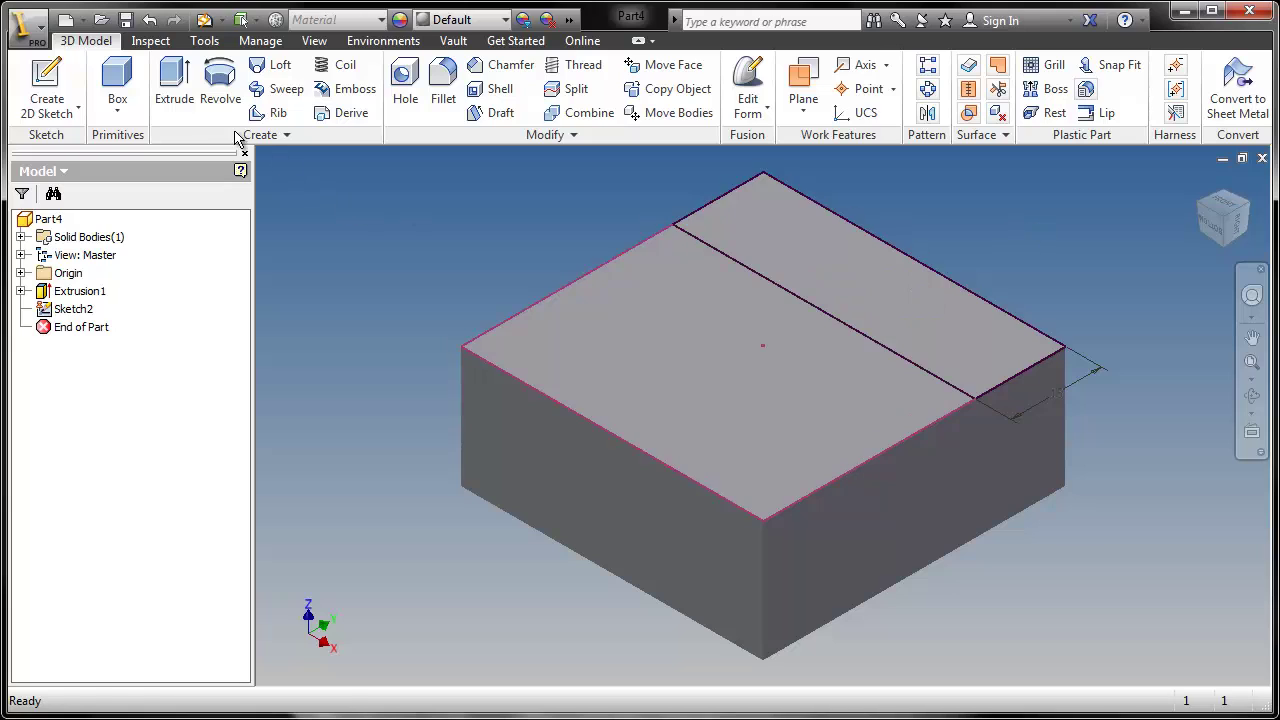
Extrude the 15 mm strip along the block's back edge 55 mm upward, joined to the block
left_click(174, 82)
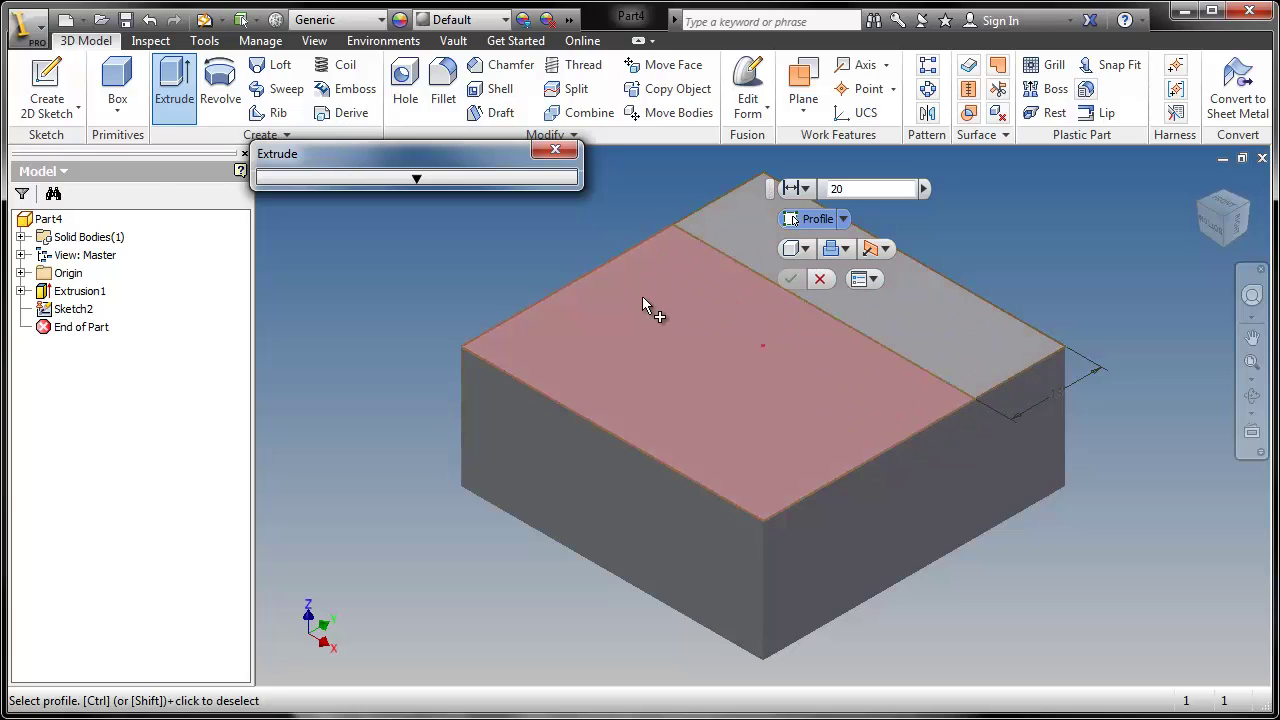
left_click(716, 233)
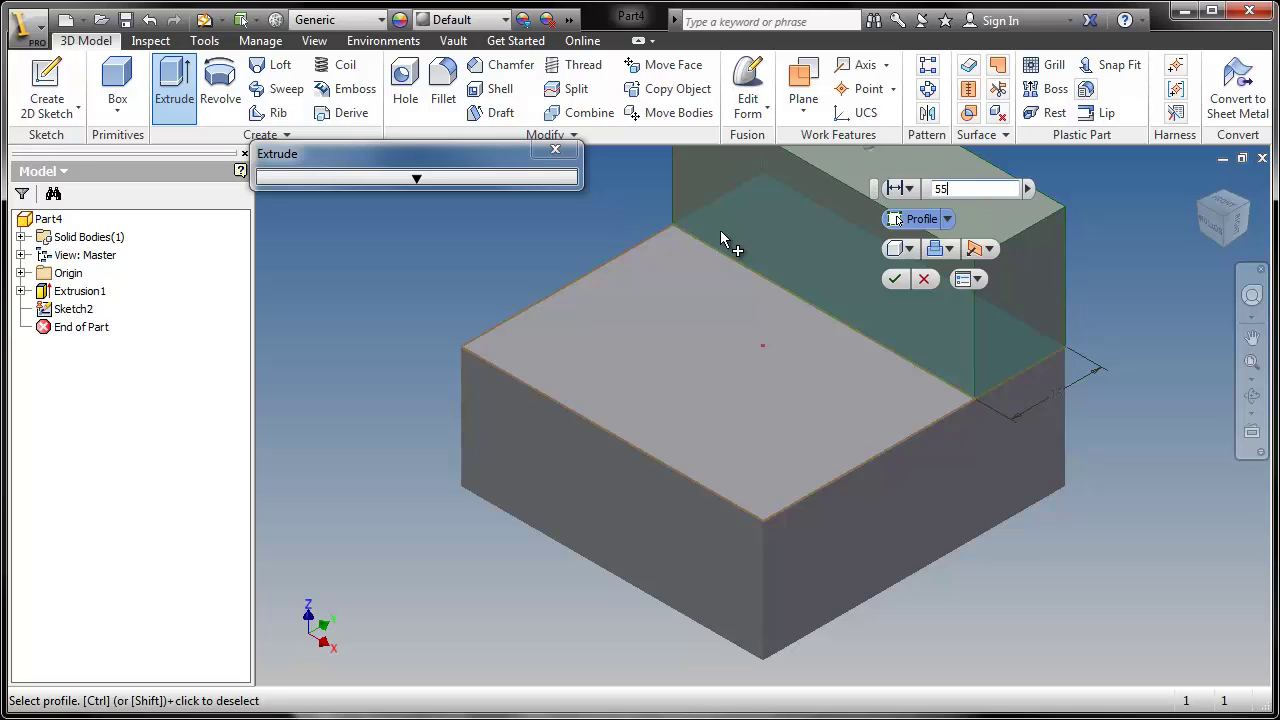
left_click(890, 280)
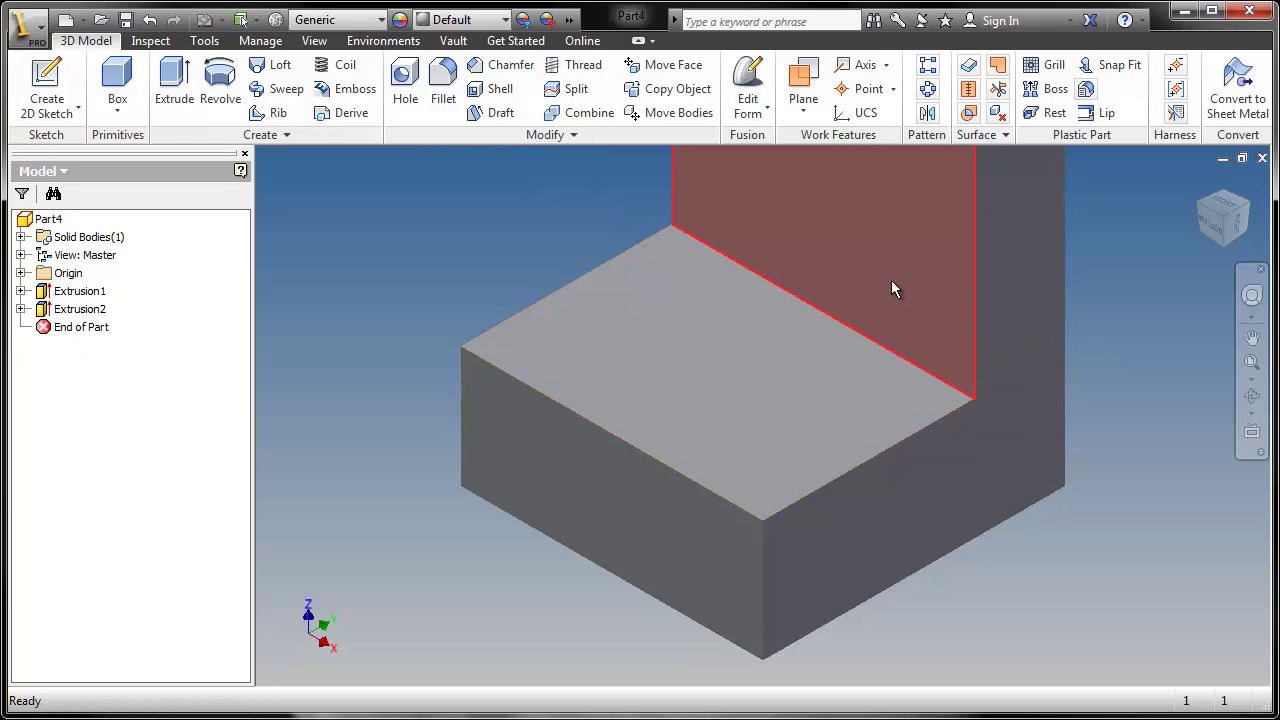
left_click(1199, 183)
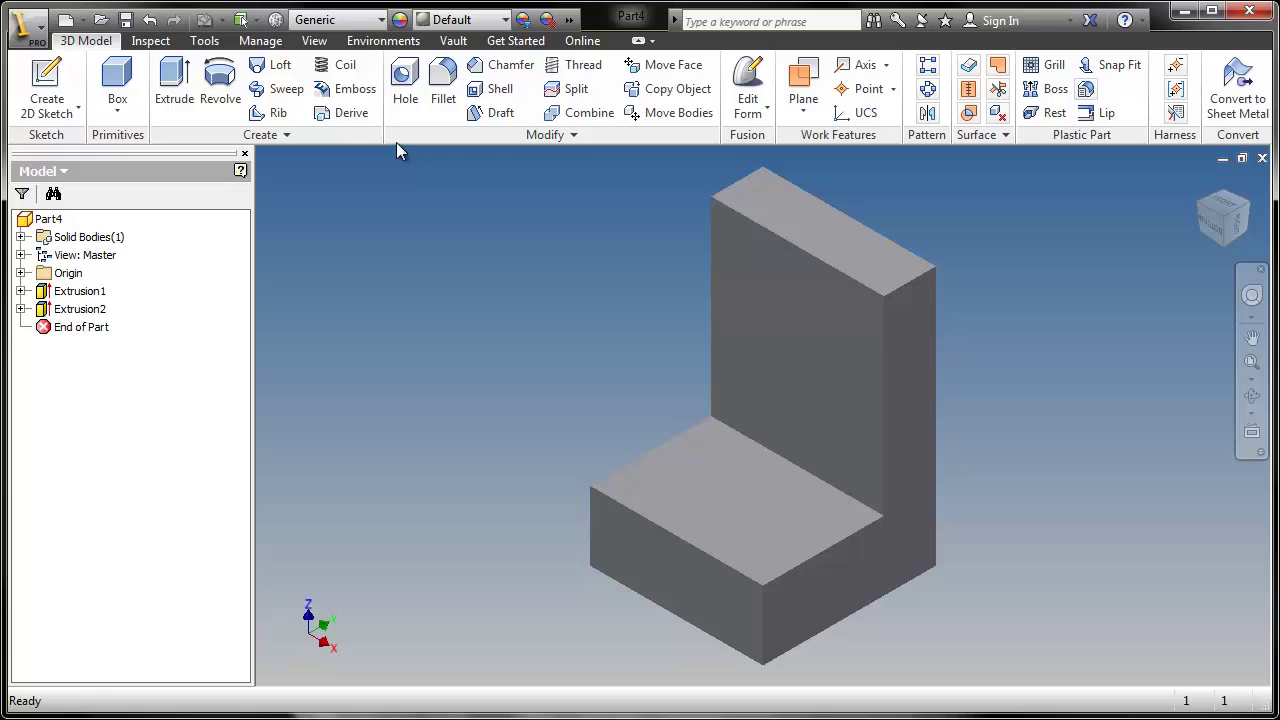
Chamfer the upright wall's two short top edges with a distance of 10 mm
left_click(502, 65)
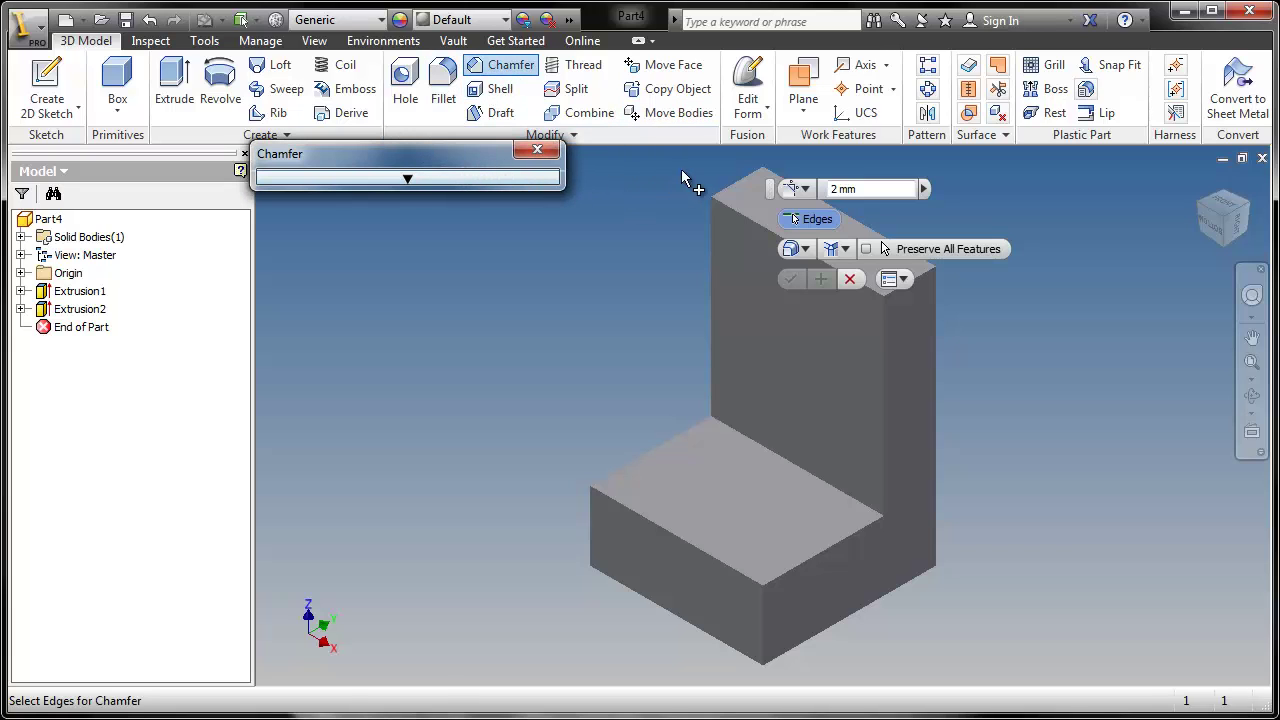
left_click(730, 188)
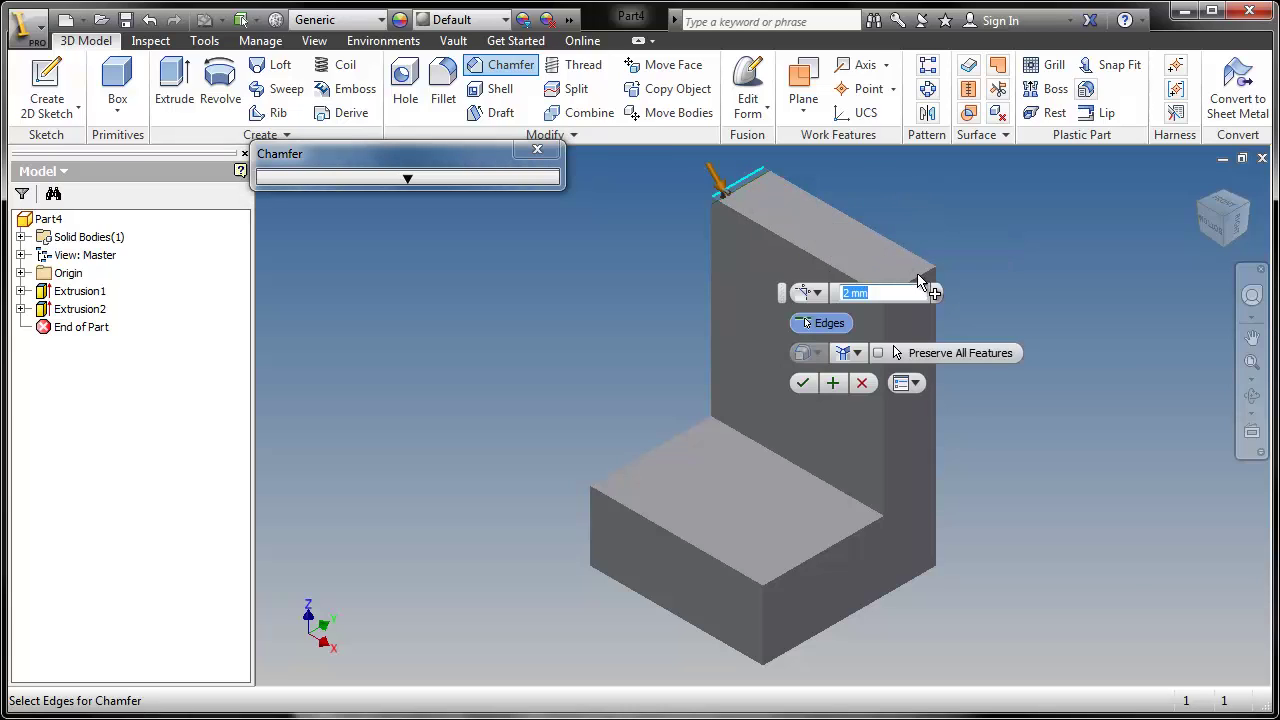
left_click(921, 279)
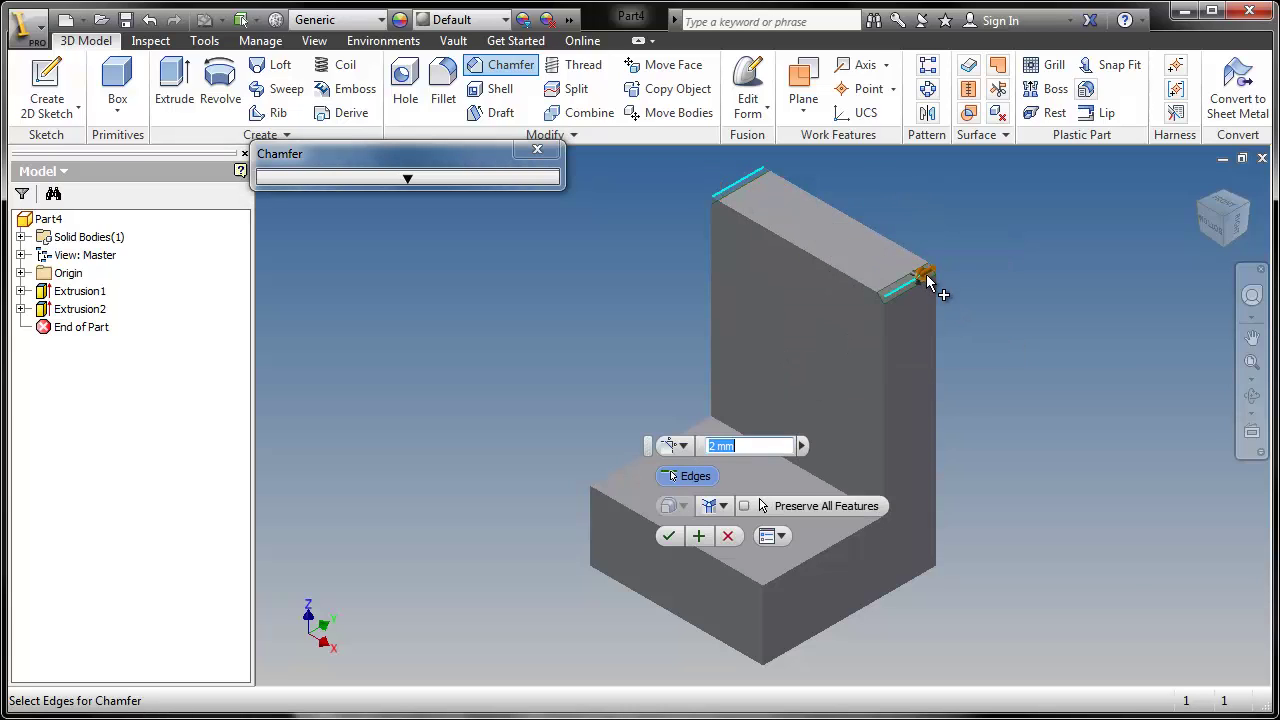
mouse_move(927, 278)
left_mouse_down()
mouse_move(937, 332)
mouse_move(927, 298)
left_mouse_up()
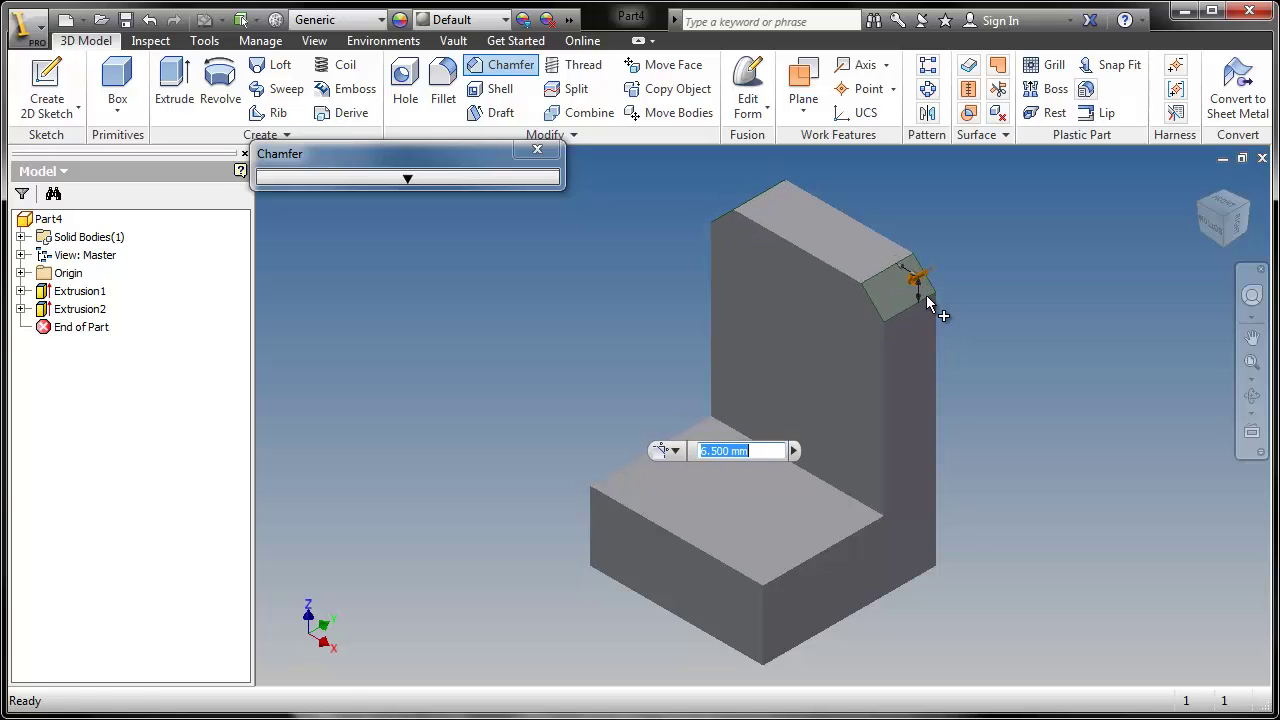
type("10")
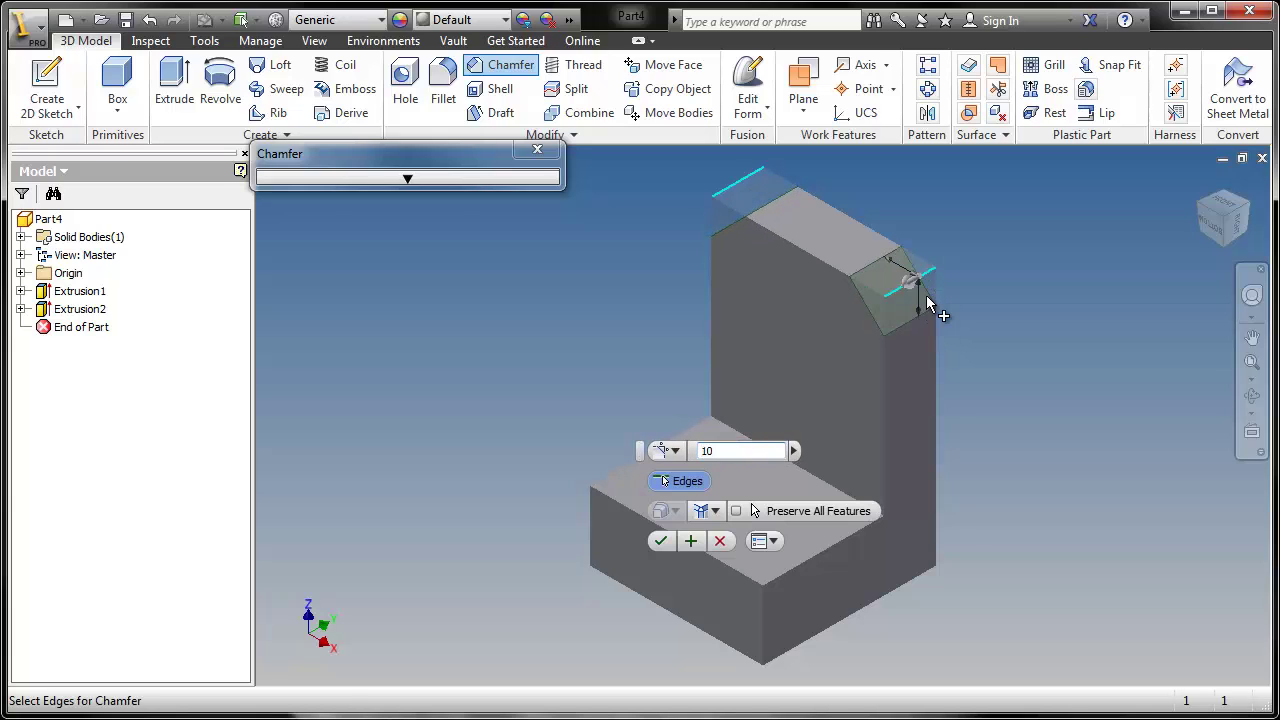
left_click(661, 541)
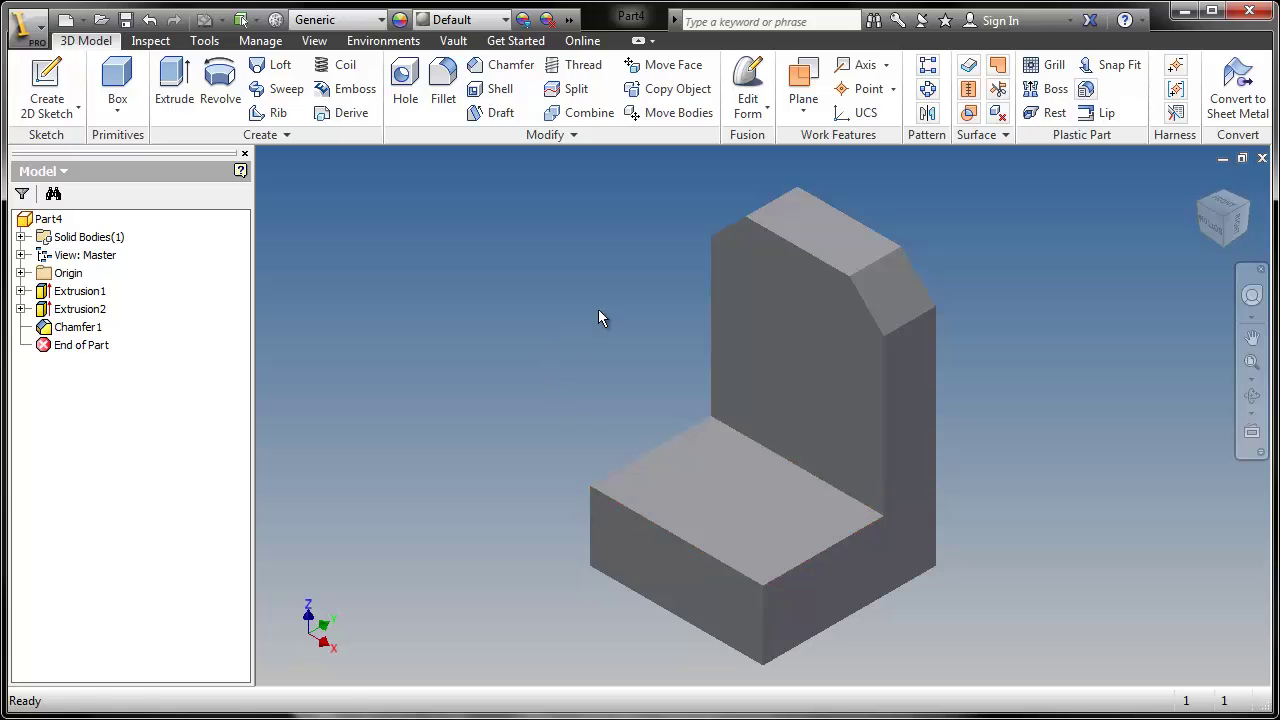
Fillet the inner edge between the base and the upright wall with a 5 mm radius
left_click(752, 445)
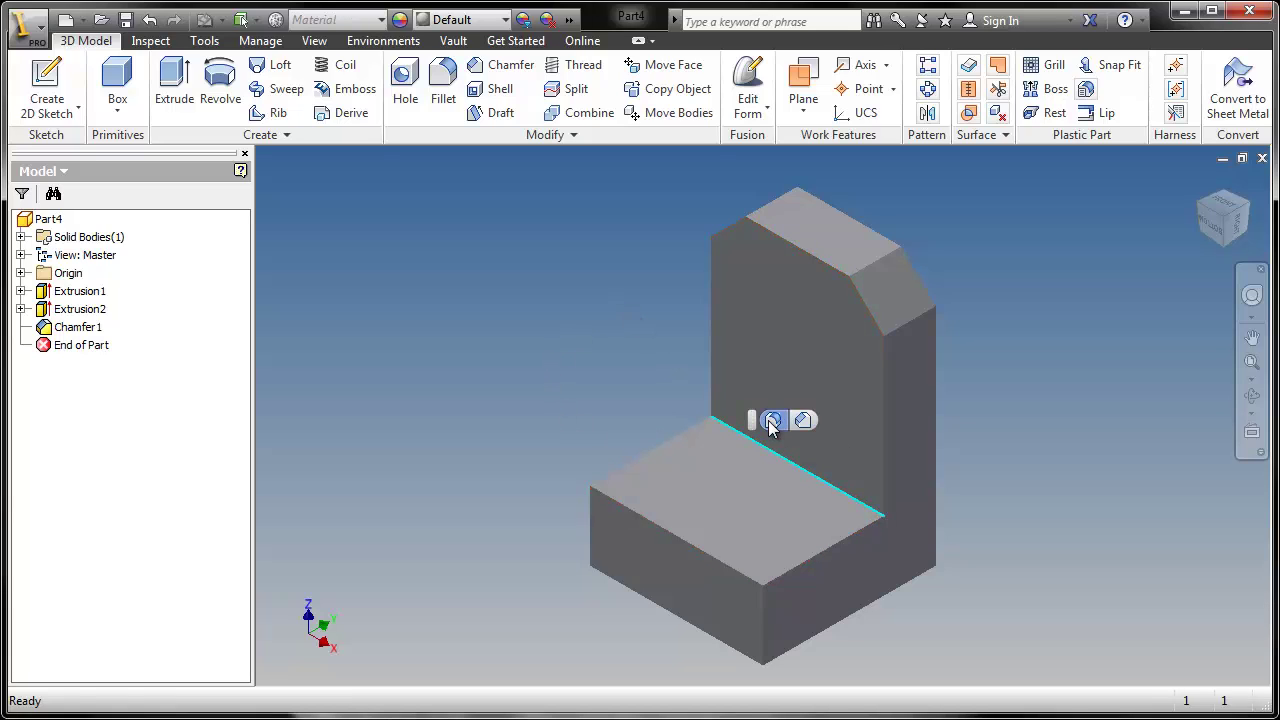
left_click(772, 421)
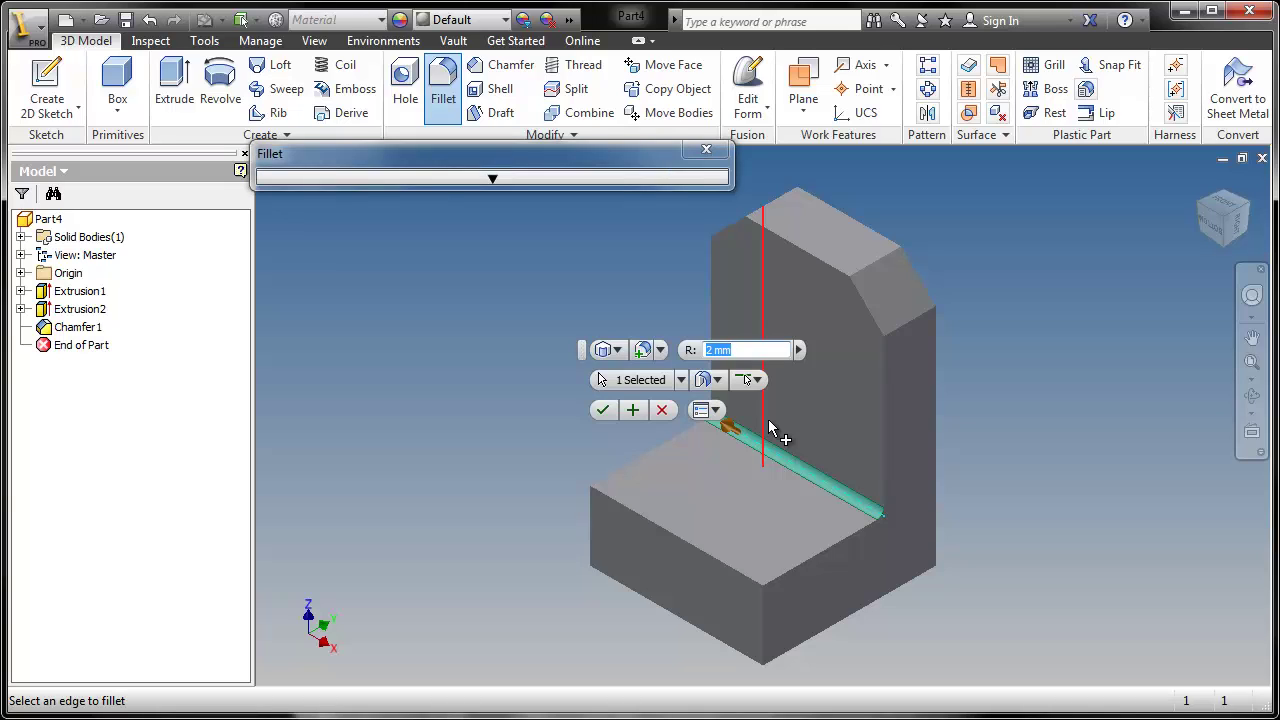
type("5")
left_click(603, 410)
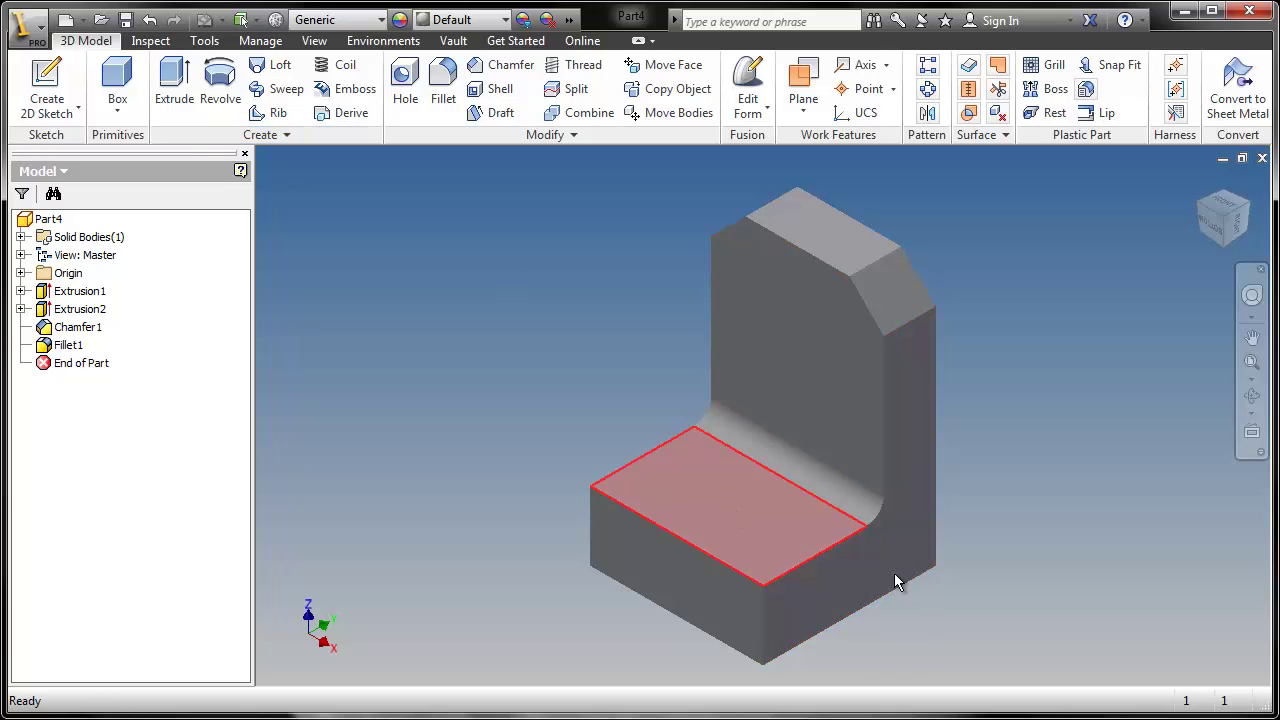
Start a new sketch on the base block's front face, opposite the upright wall
key("F4")
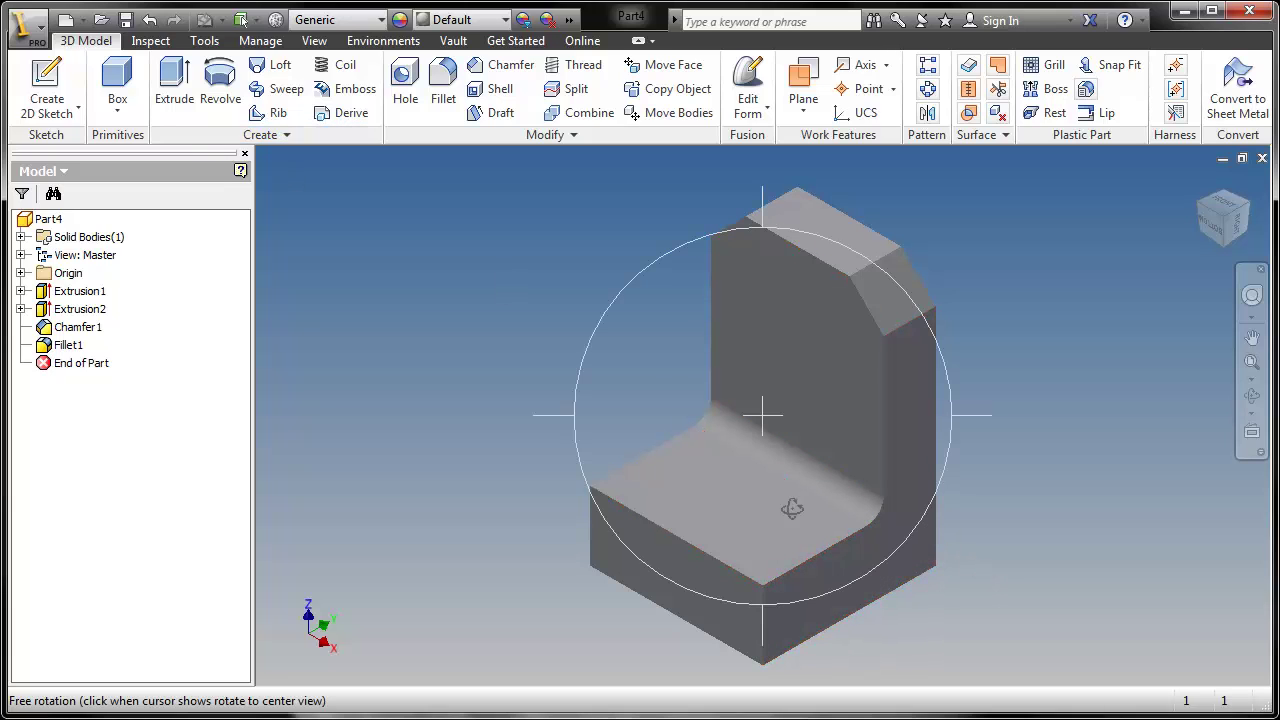
key("F4")
left_click_drag(780, 503, 720, 430)
key("F6")
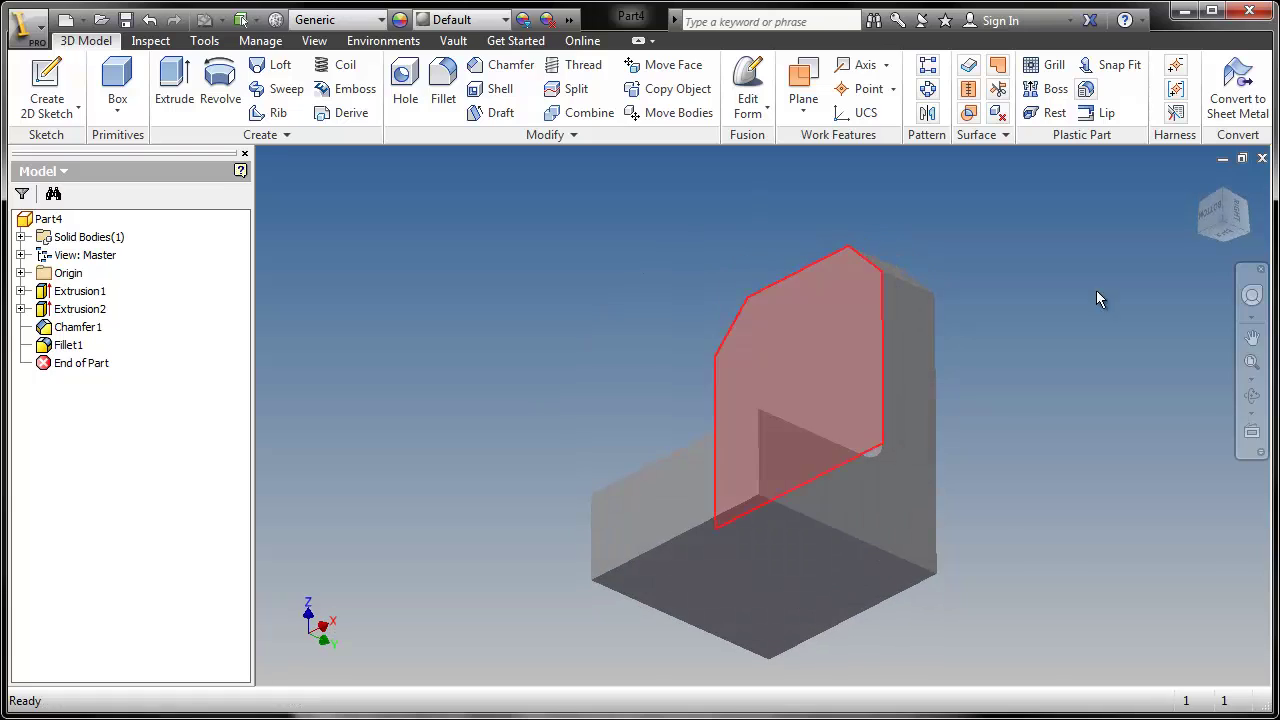
key("F2")
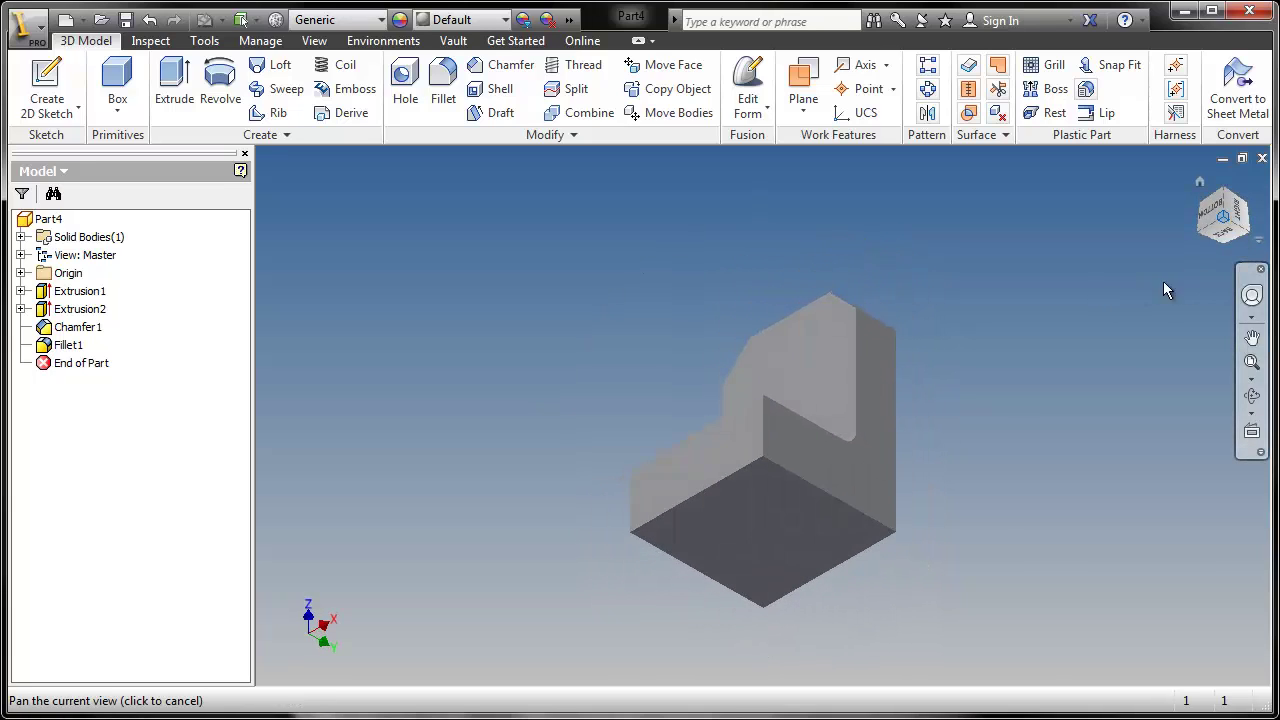
key("F4")
left_click_drag(751, 563, 757, 472)
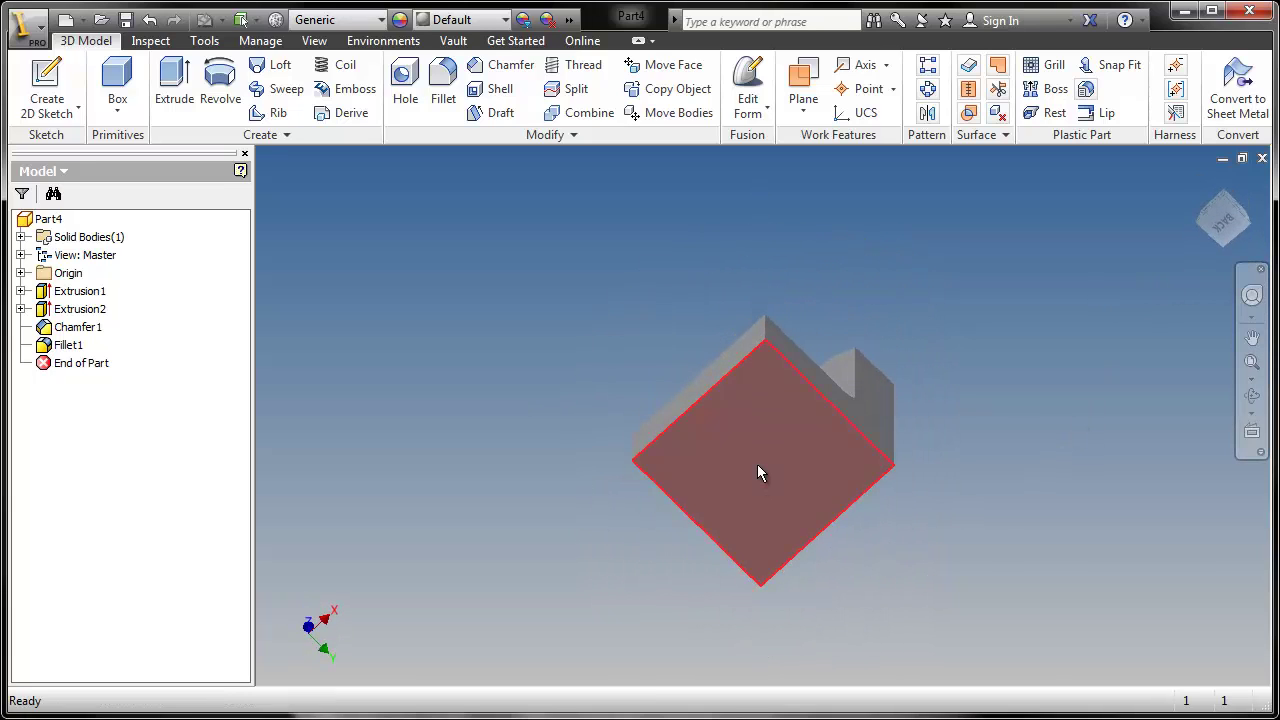
left_click(754, 476)
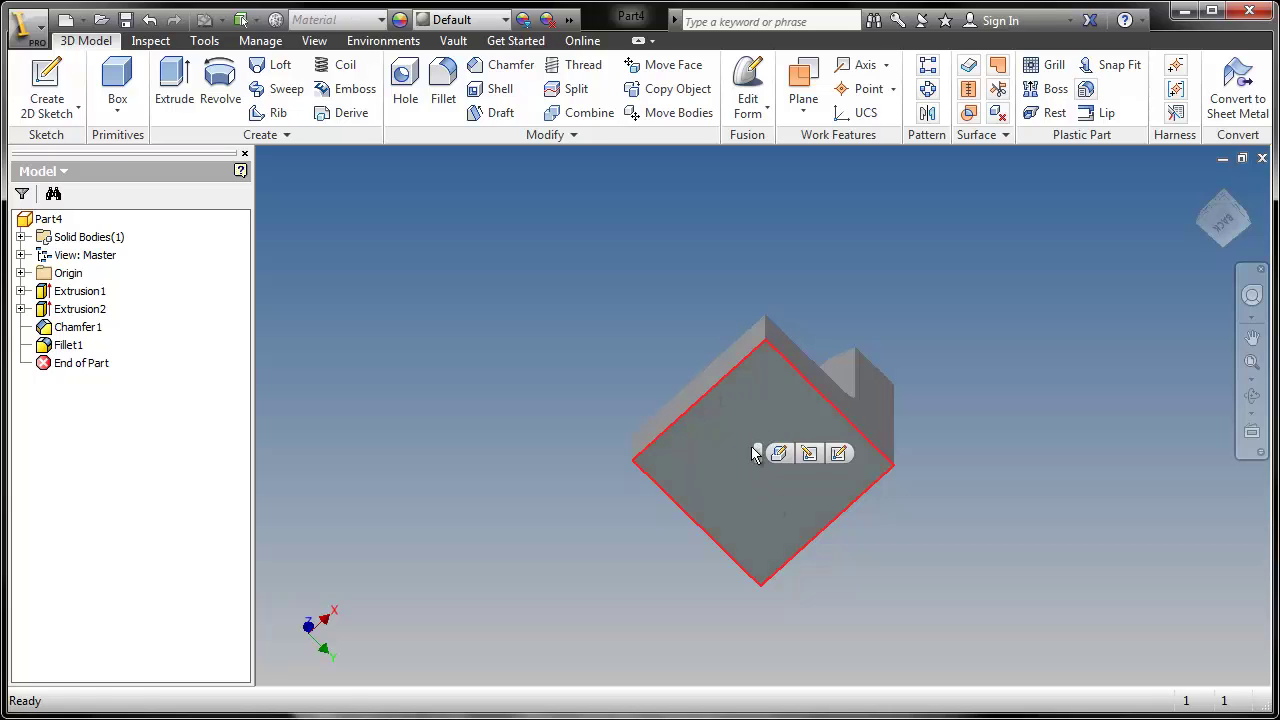
left_click(703, 394)
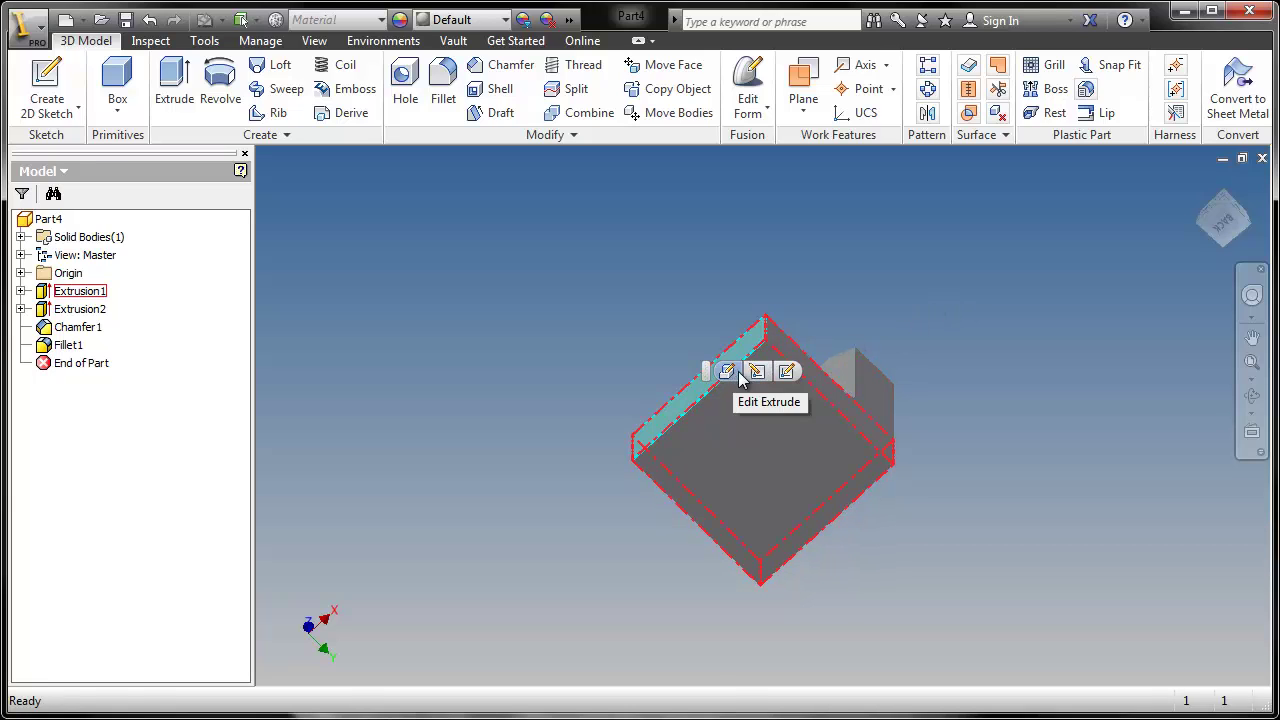
left_click(786, 373)
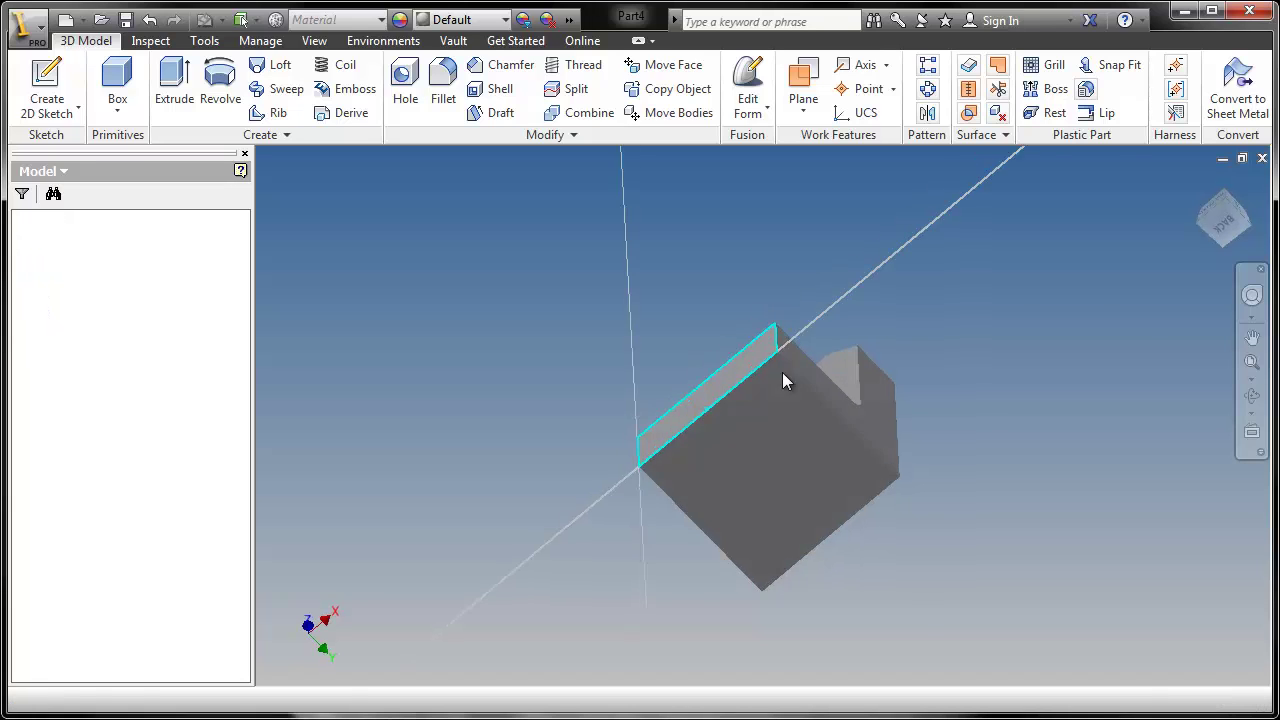
Draw a two-point rectangle about 7 mm high on the front face, starting on its lower edge near the middle
scroll(789, 423, "down", 3)
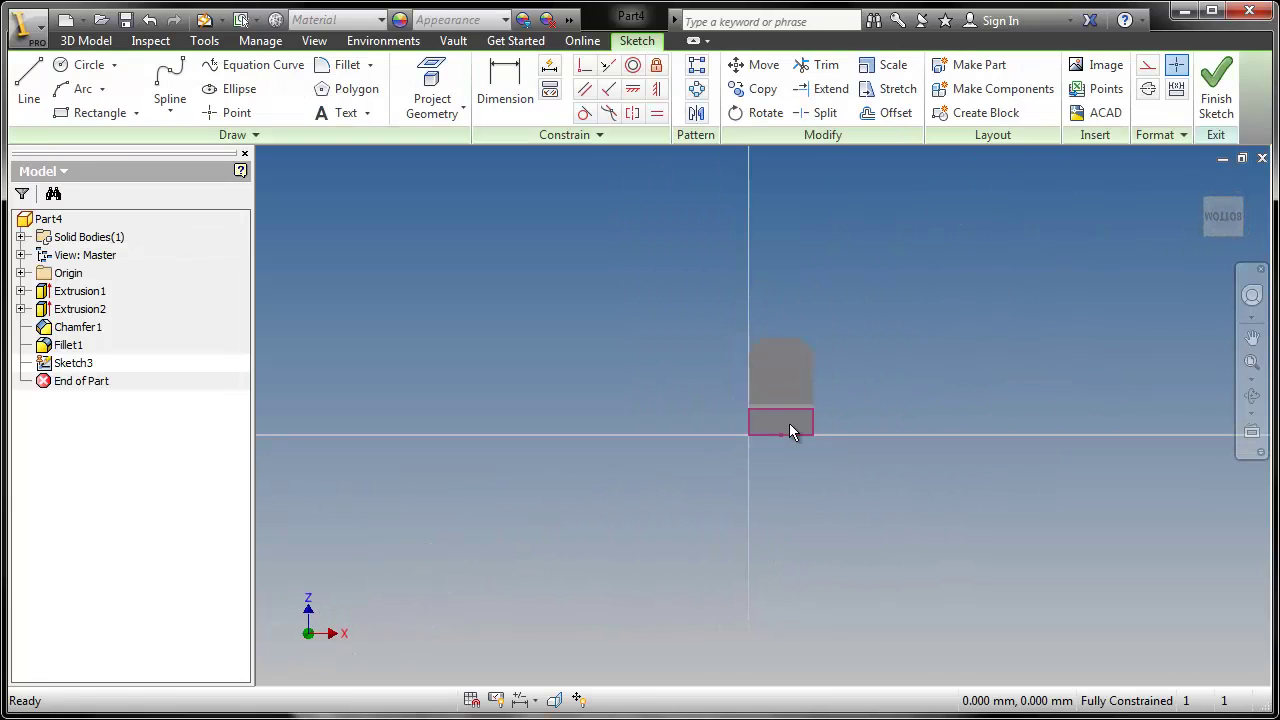
scroll(788, 426, "up", 8)
scroll(788, 430, "down", 3)
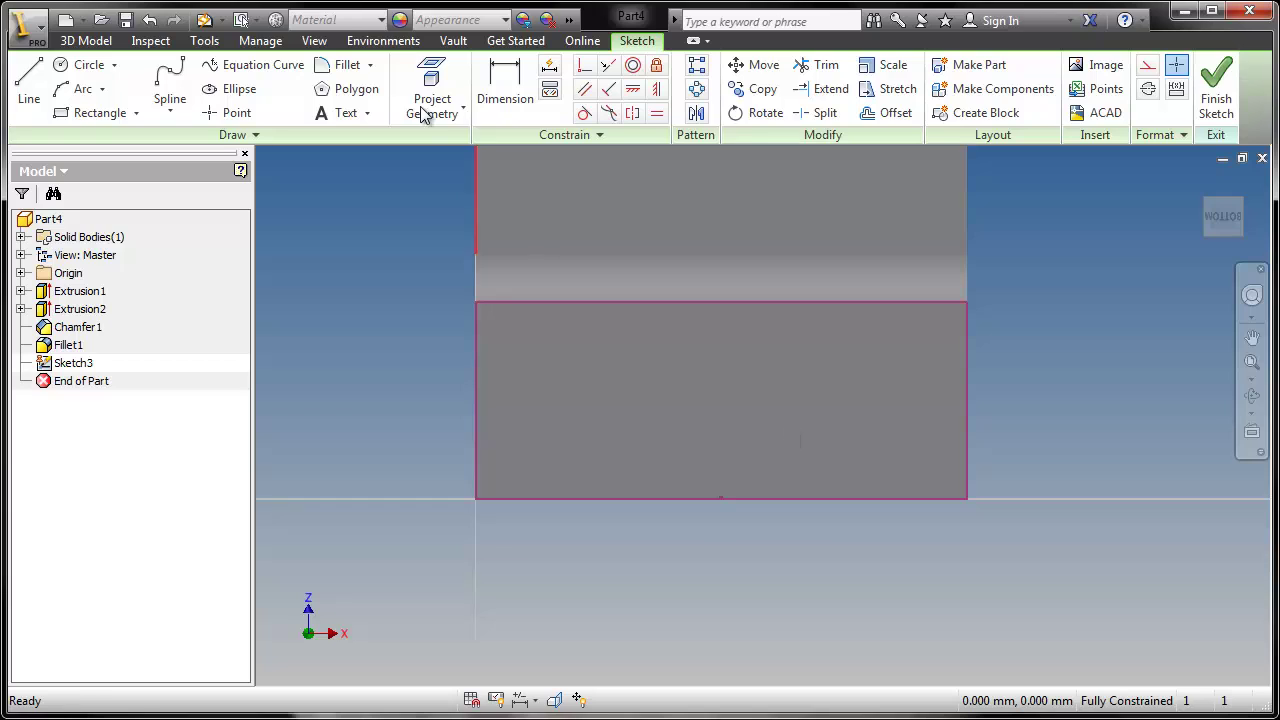
left_click(99, 115)
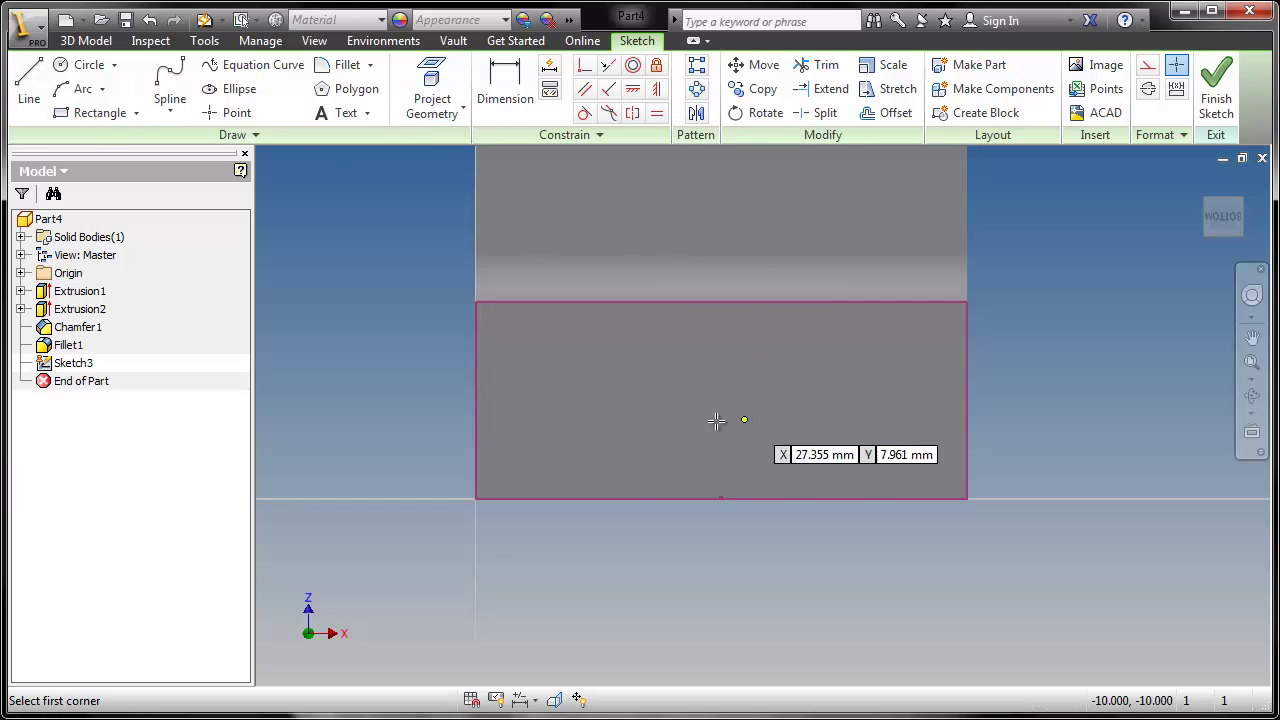
left_click(610, 498)
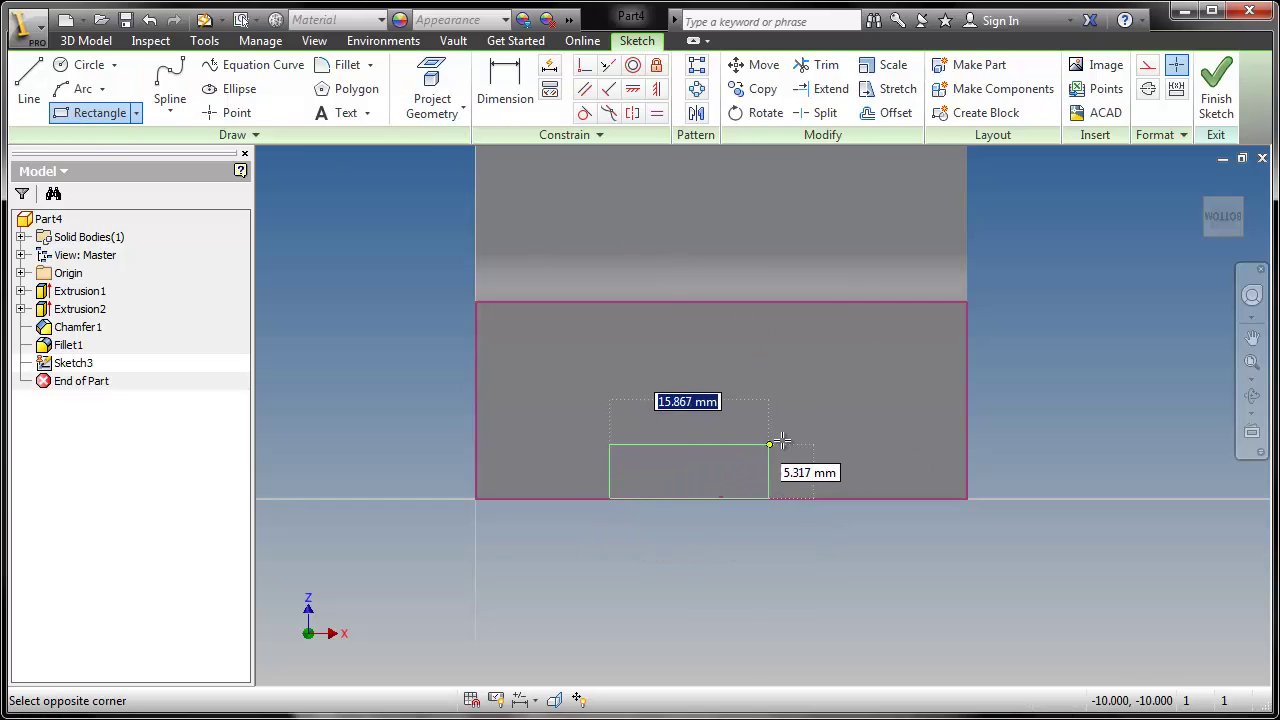
left_click(831, 431)
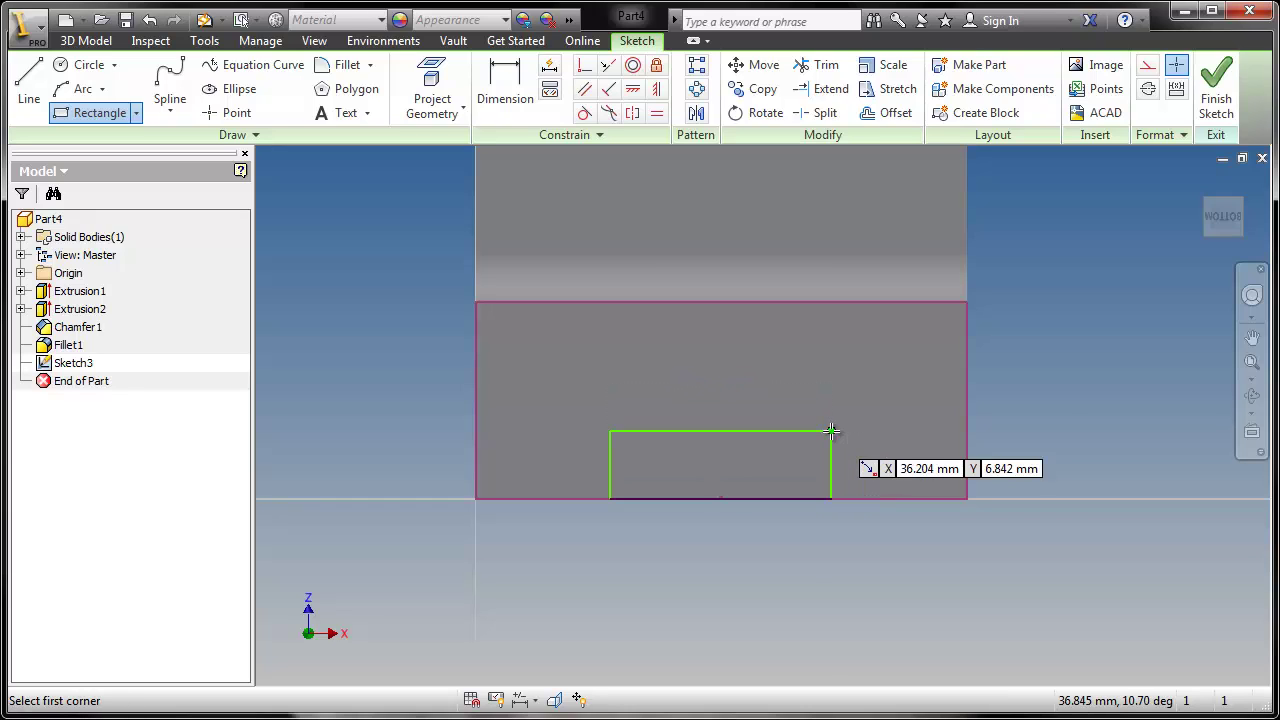
right_click(722, 347)
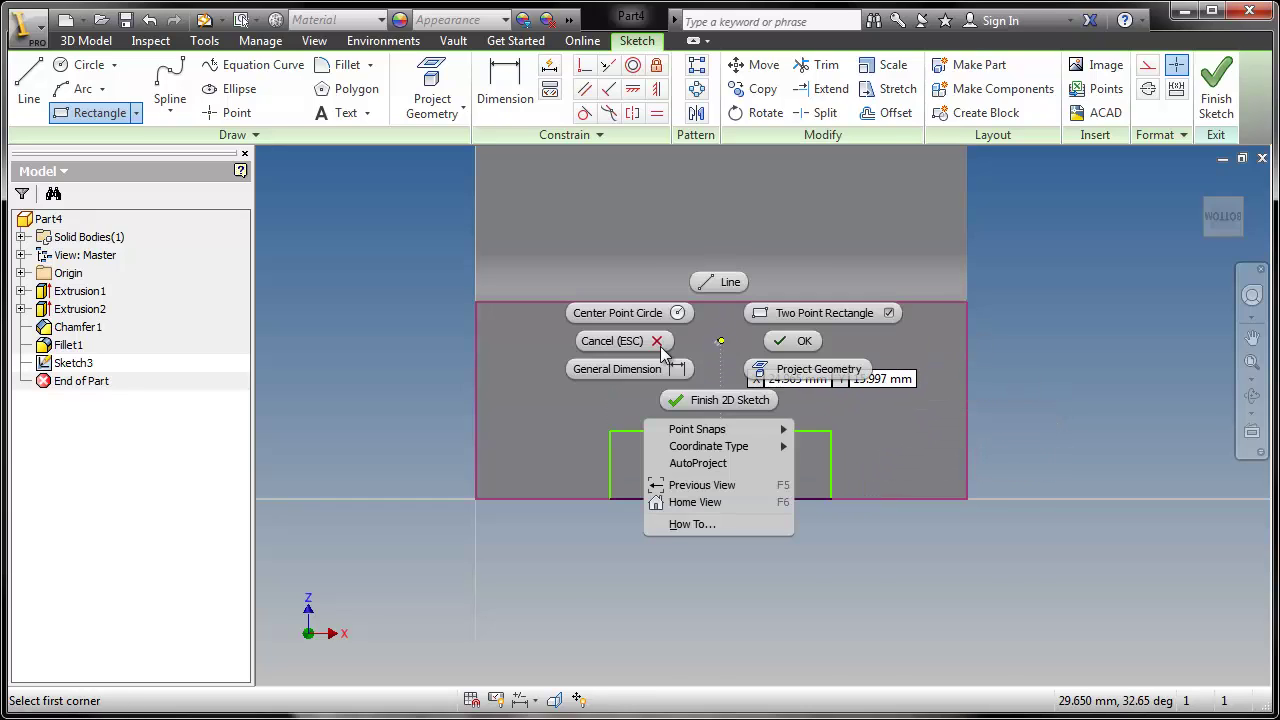
left_click(791, 341)
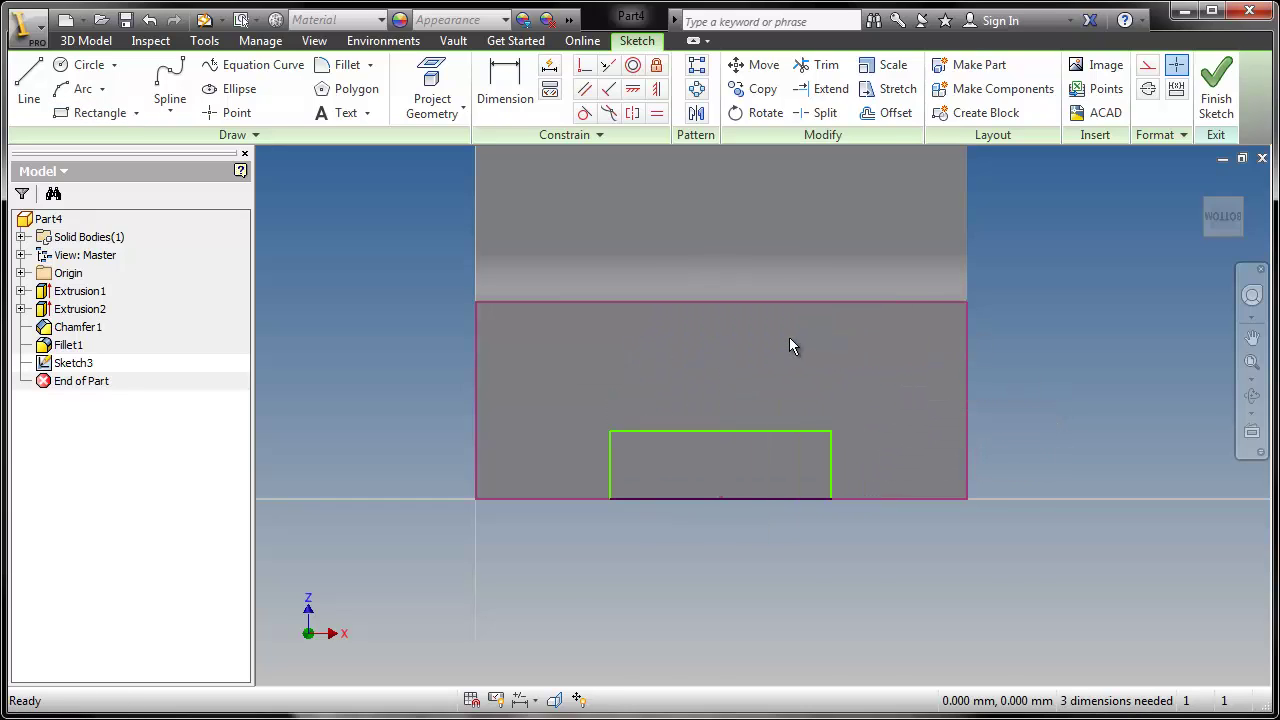
Try to align the midpoint of the rectangle's upper edge vertically with the midpoint of the block's lower edge
left_click(774, 431)
left_click_drag(831, 458, 824, 452)
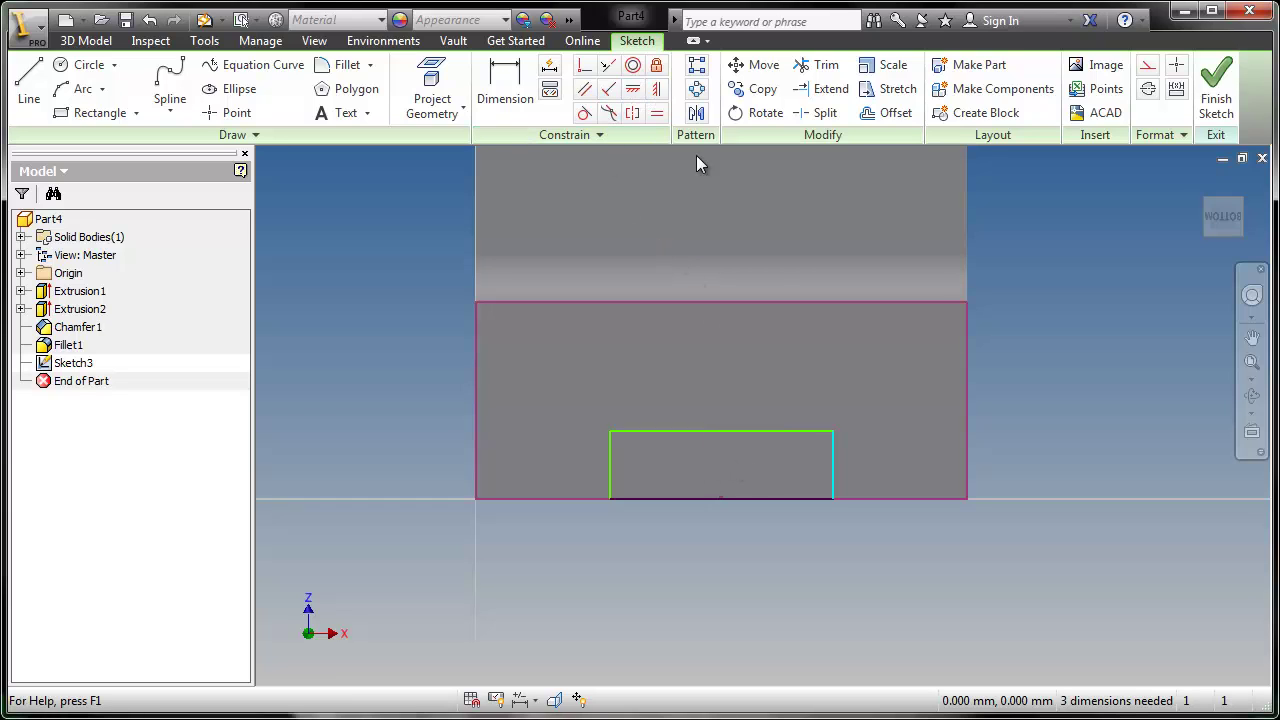
left_click(725, 434)
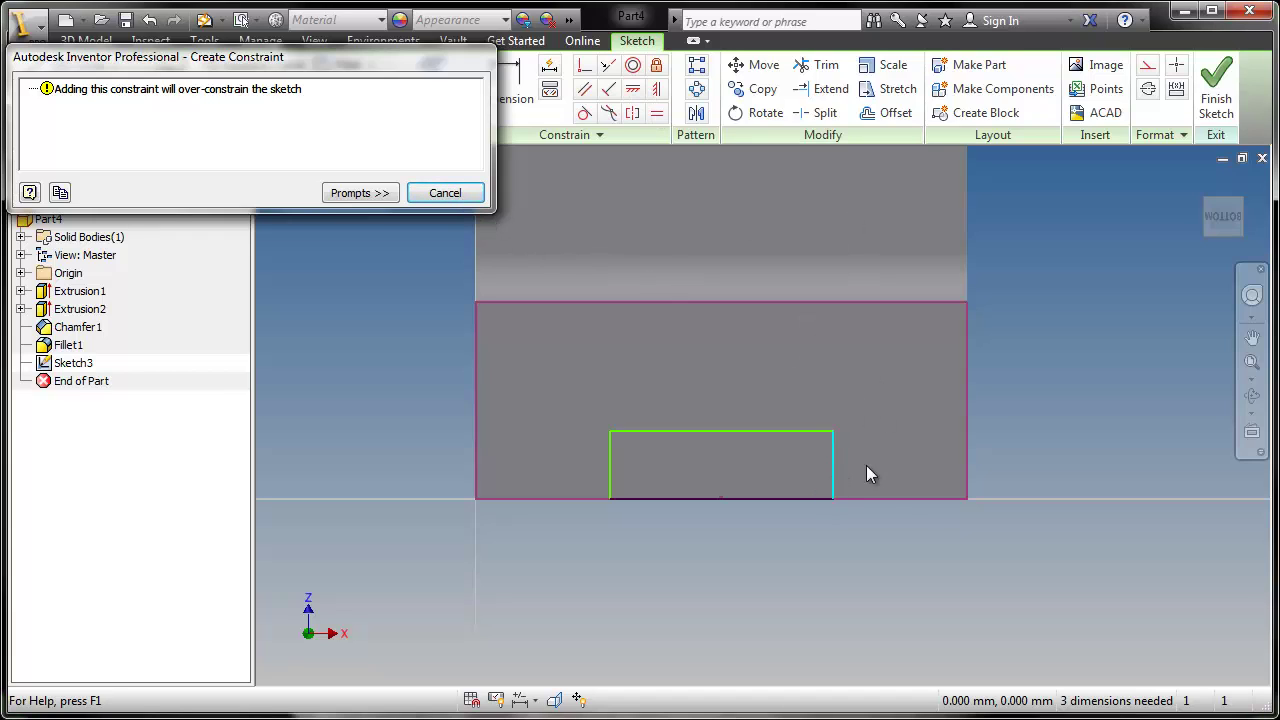
left_click(445, 193)
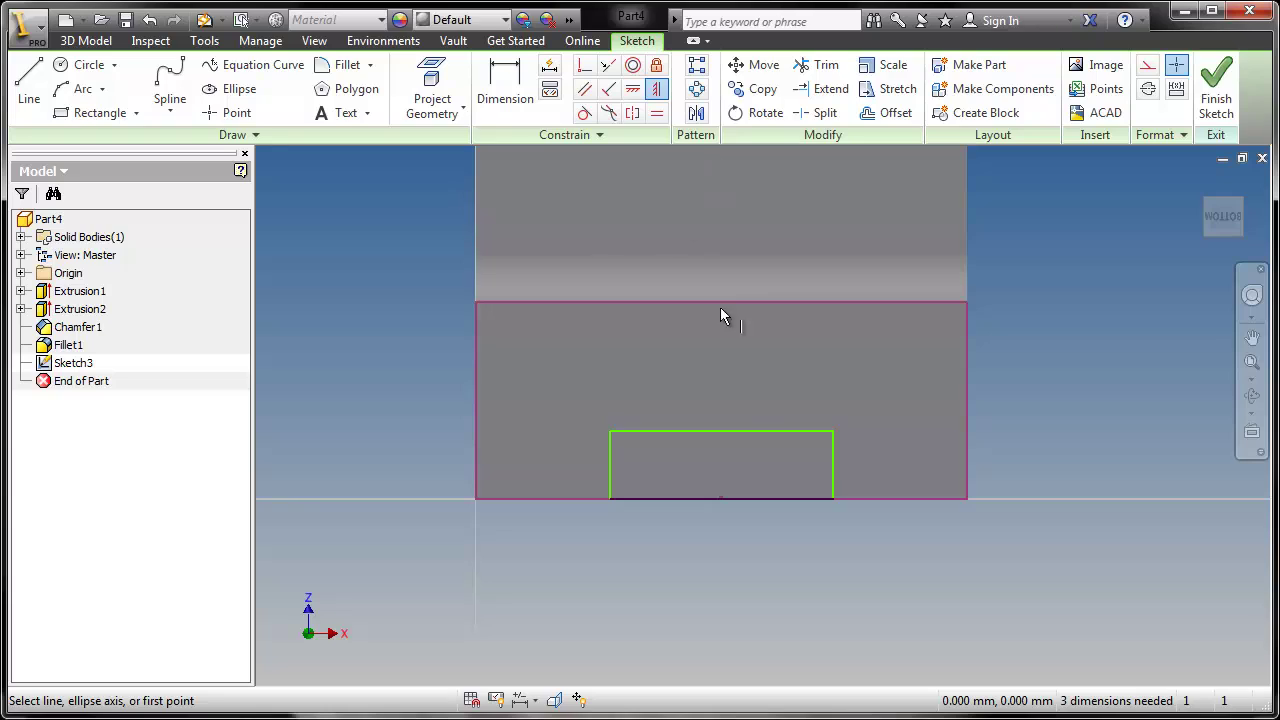
left_click(721, 433)
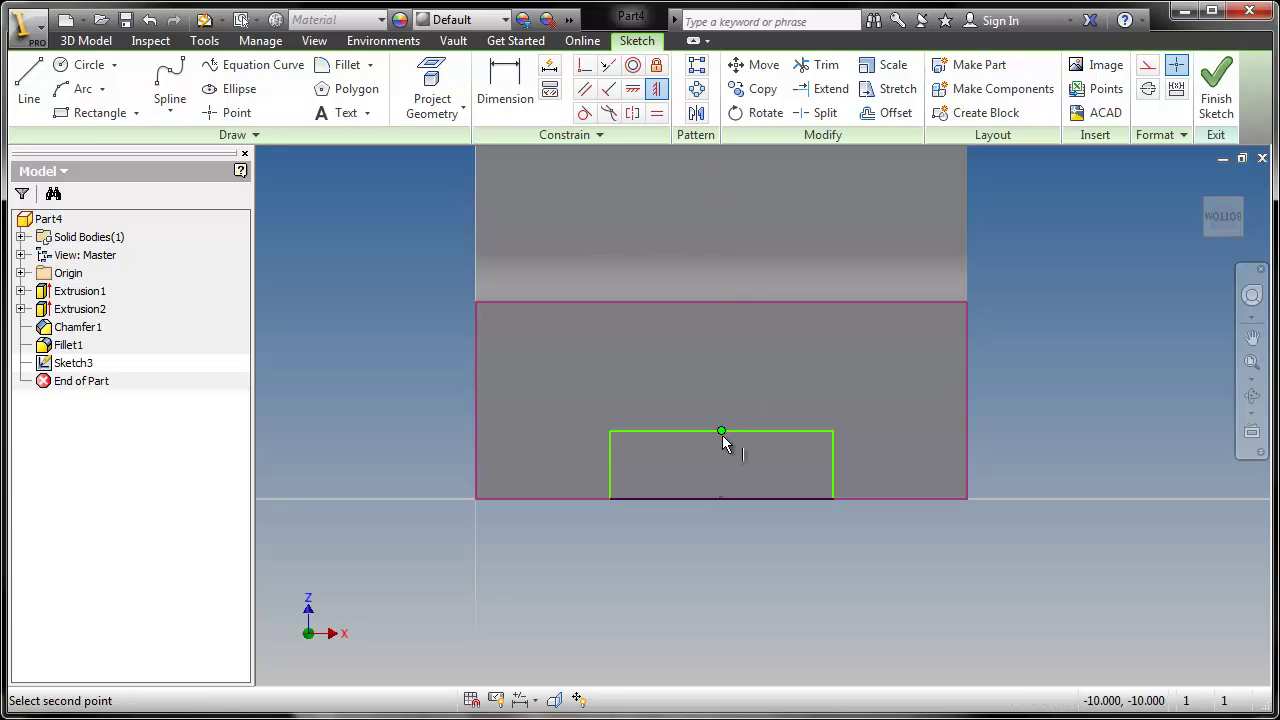
left_click(713, 499)
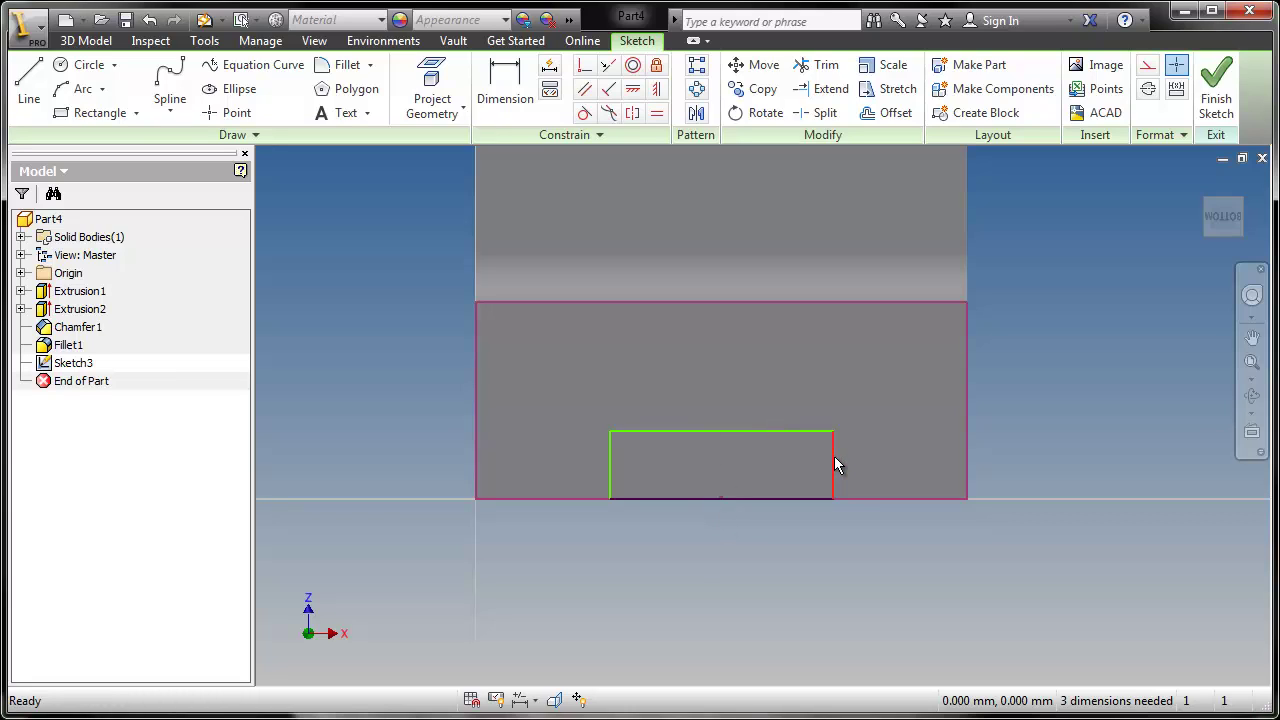
Widen the rectangle to the right and constrain its upper edge's midpoint vertically to the block's lower edge midpoint
left_click_drag(835, 464, 914, 467)
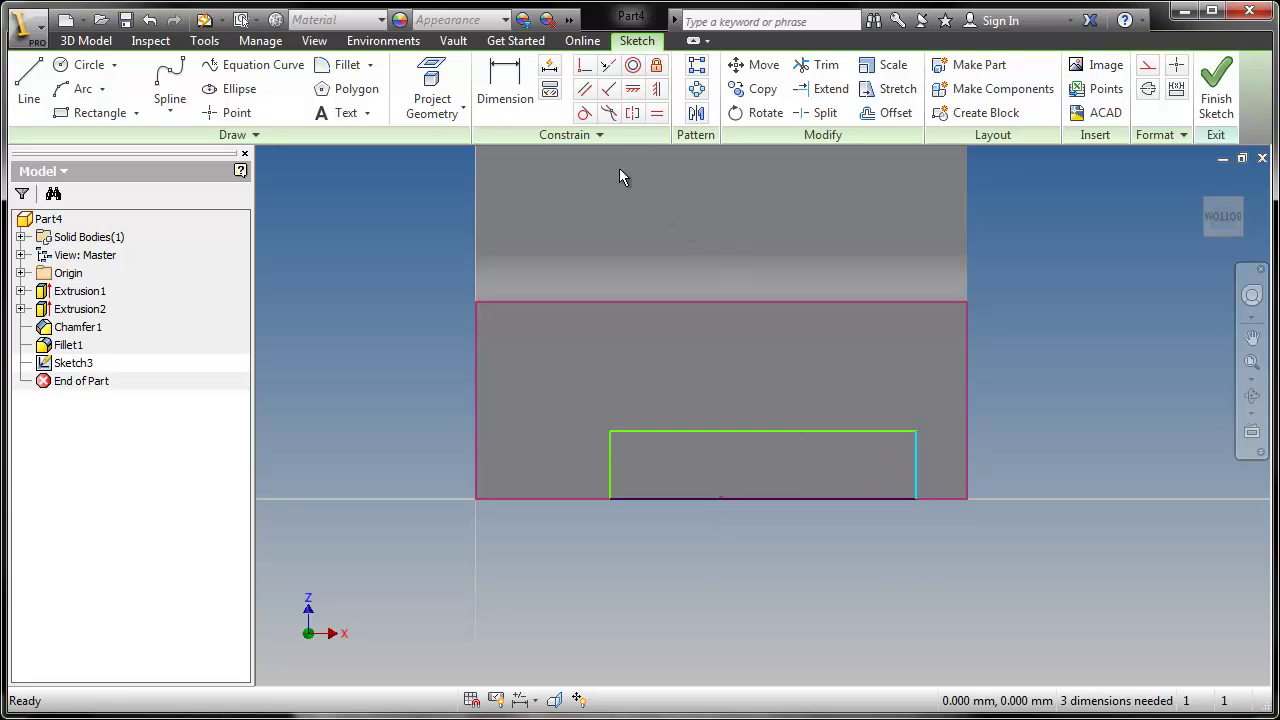
left_click(656, 88)
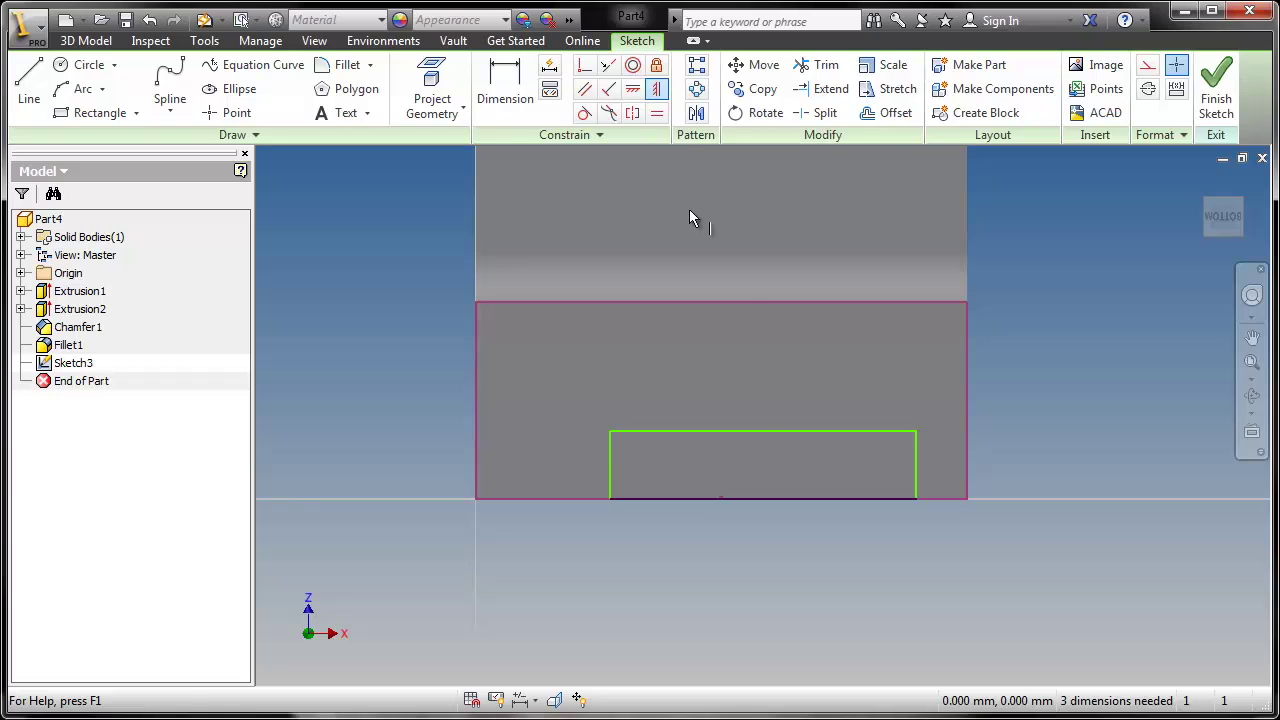
left_click(762, 431)
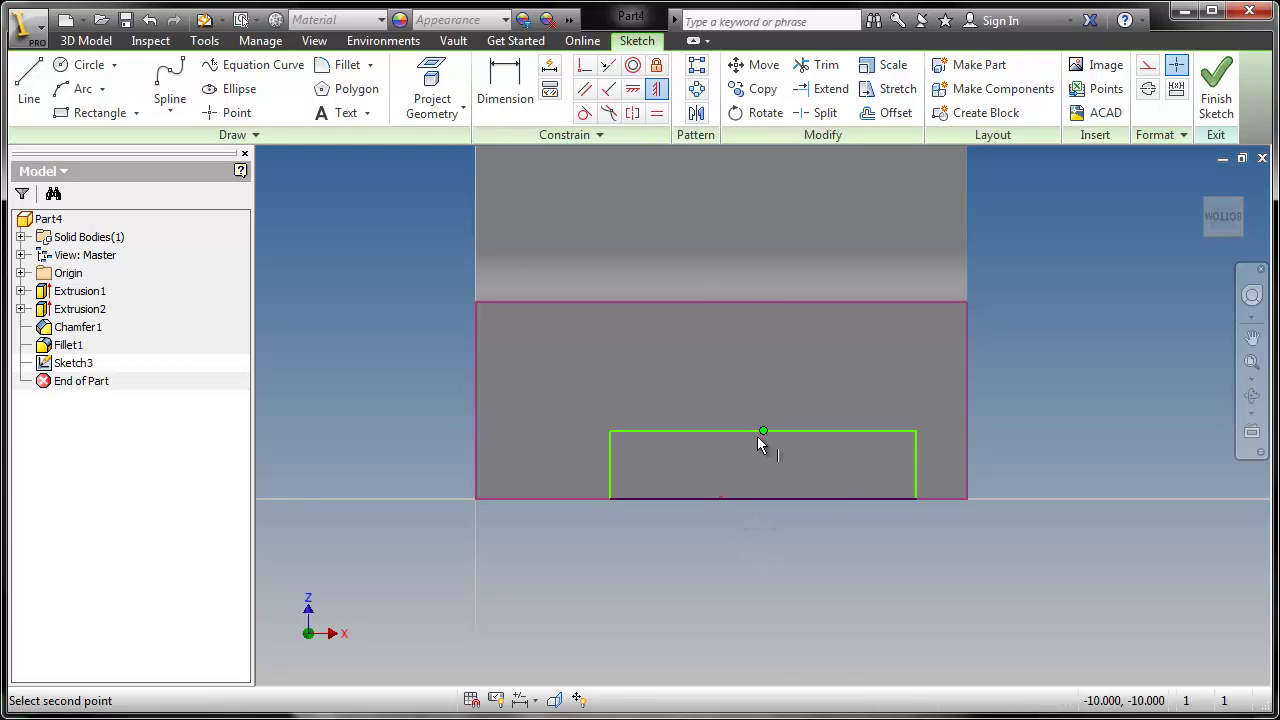
left_click(722, 498)
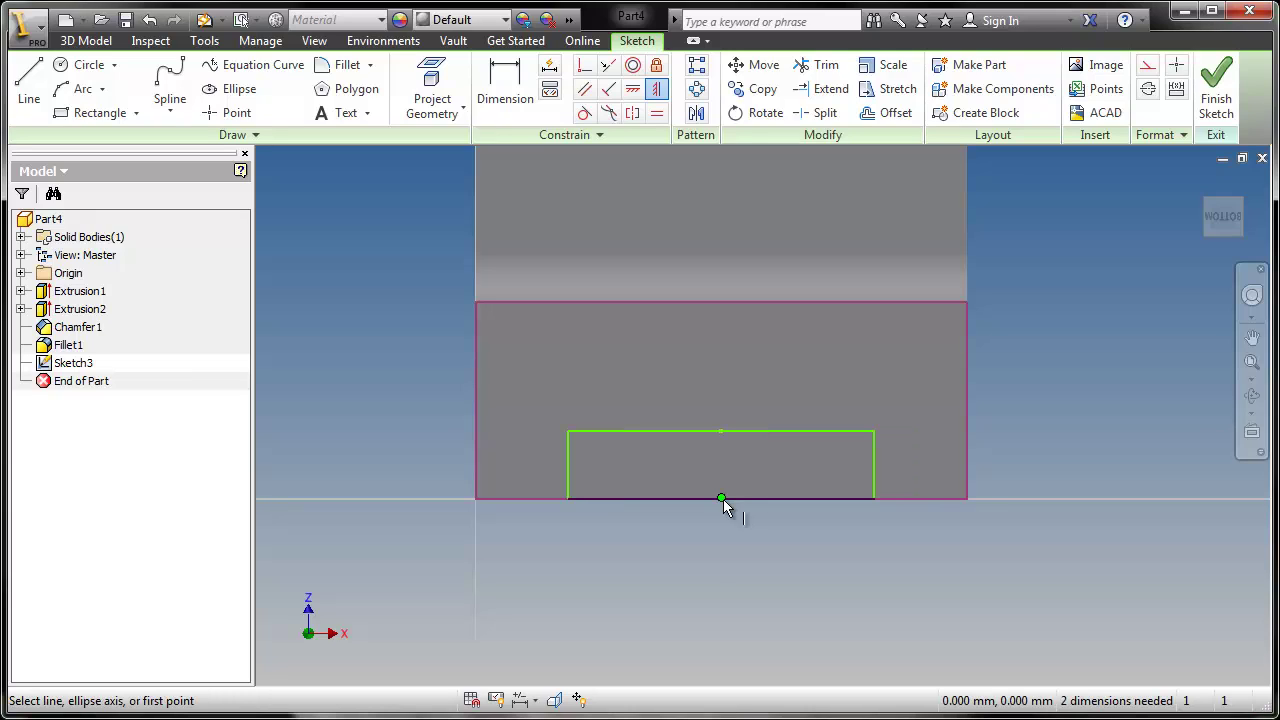
right_click(732, 376)
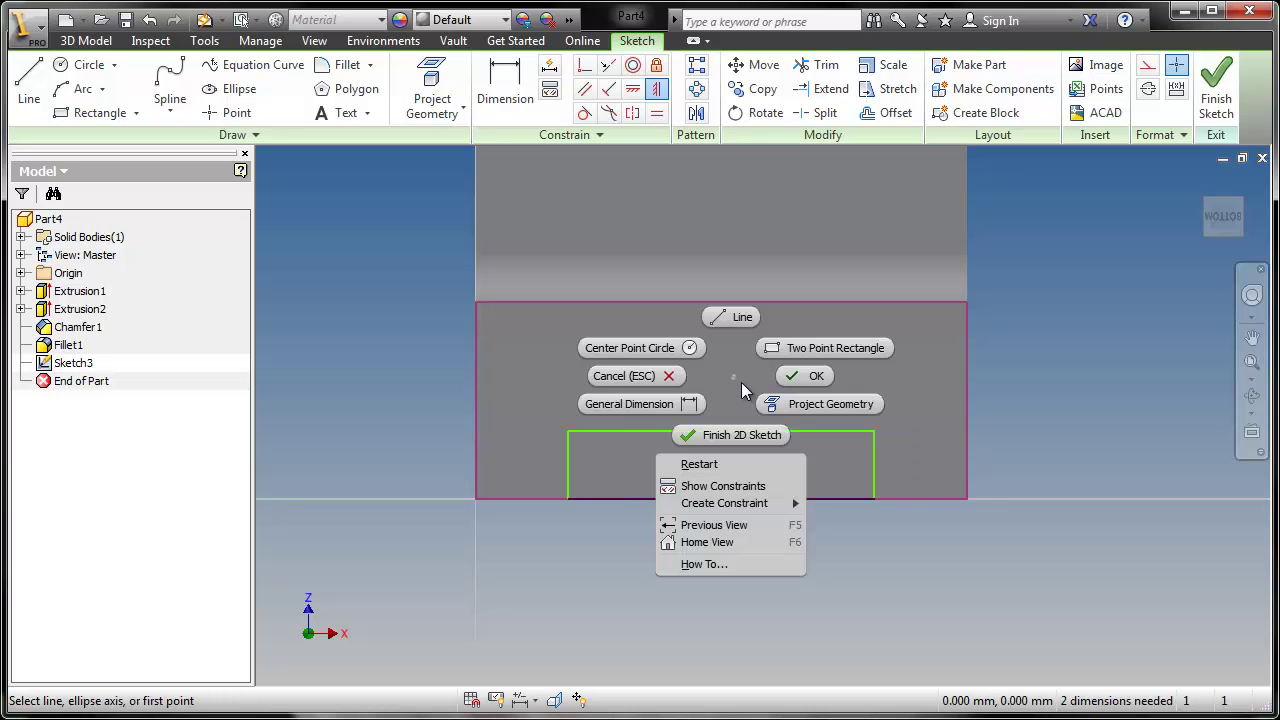
left_click(790, 377)
Move the rectangle's right side inward and back outward to check that it resizes symmetrically about the centre
left_click_drag(876, 460, 823, 452)
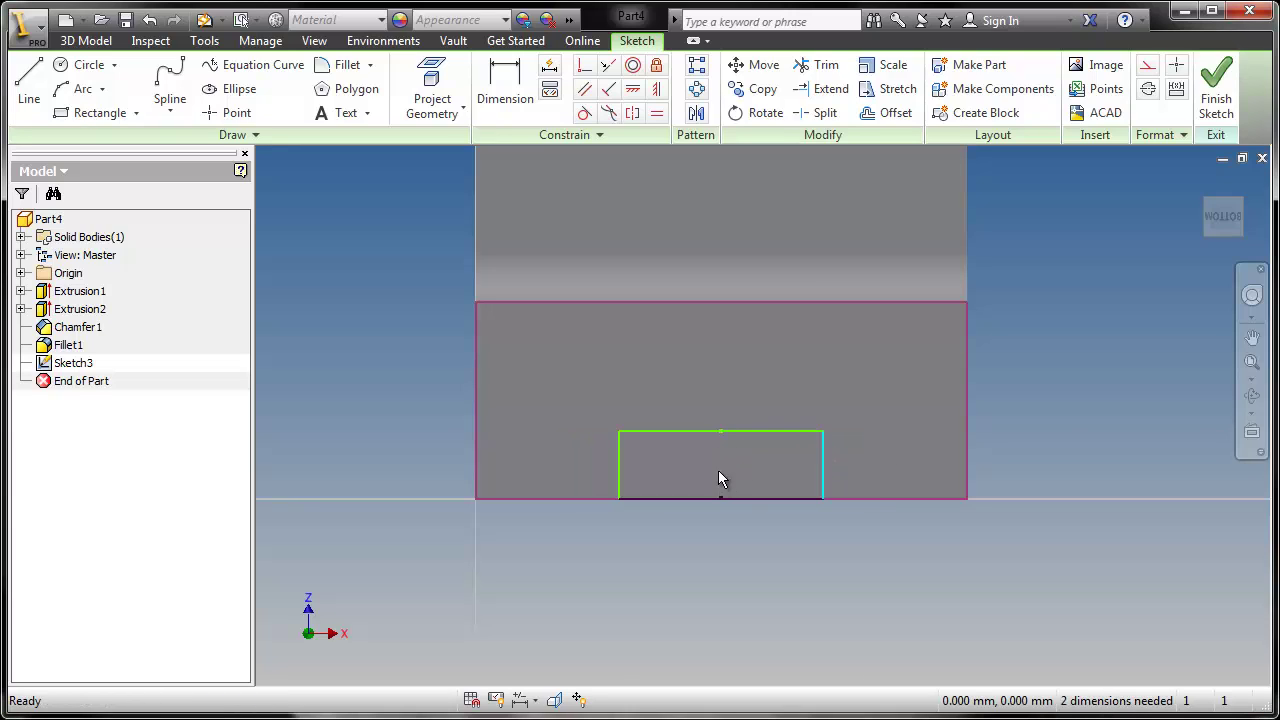
left_click_drag(823, 462, 877, 466)
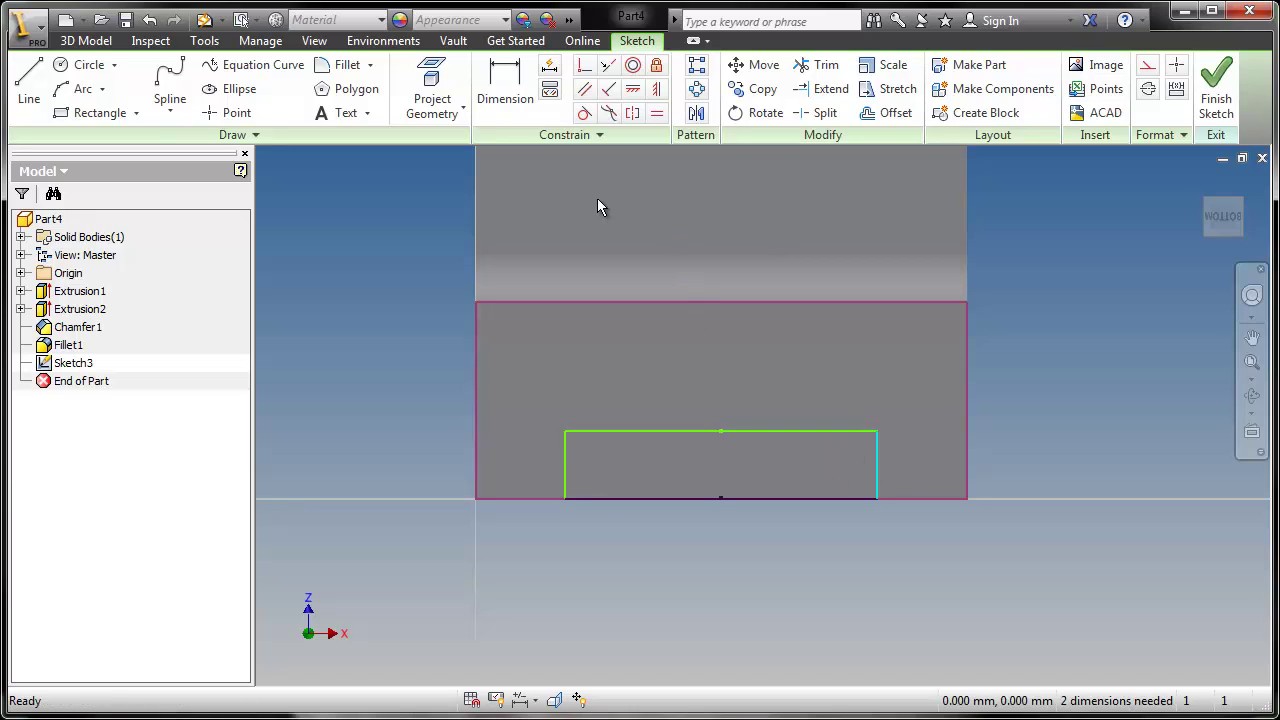
Dimension the slot rectangle 25 mm wide and 5 mm high, and finish the sketch
left_click(505, 95)
left_click(681, 430)
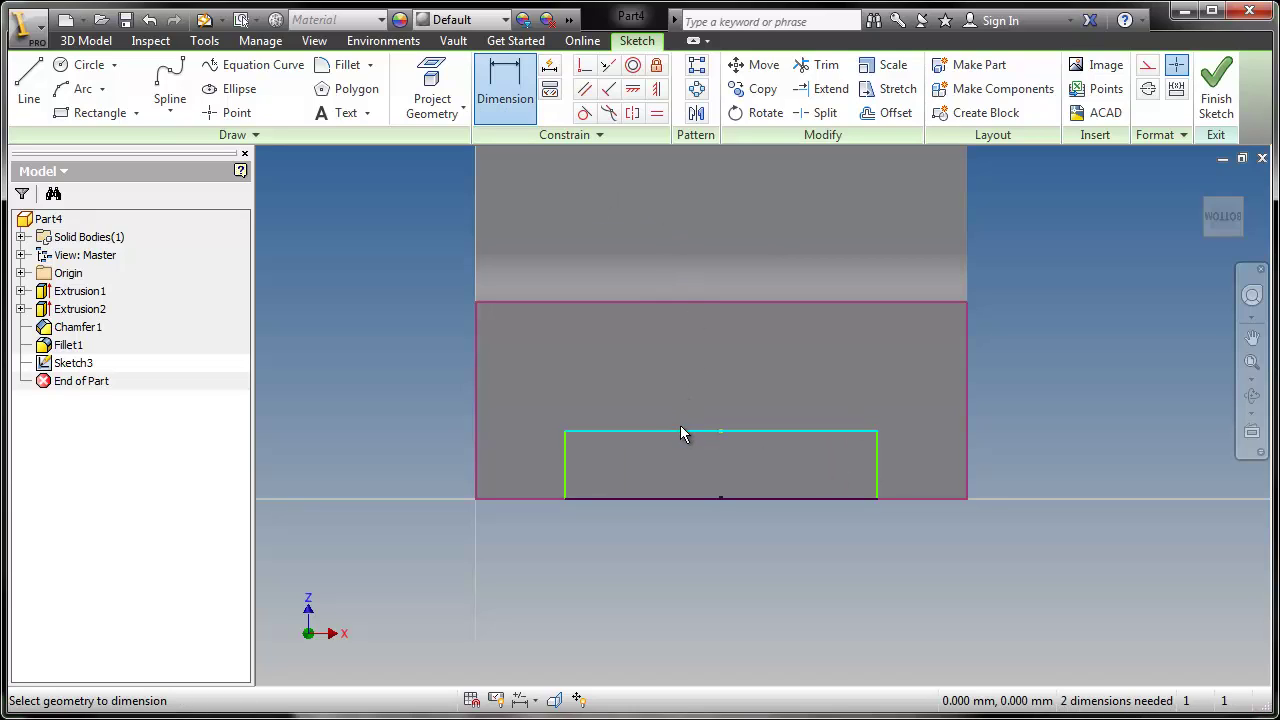
left_click(712, 383)
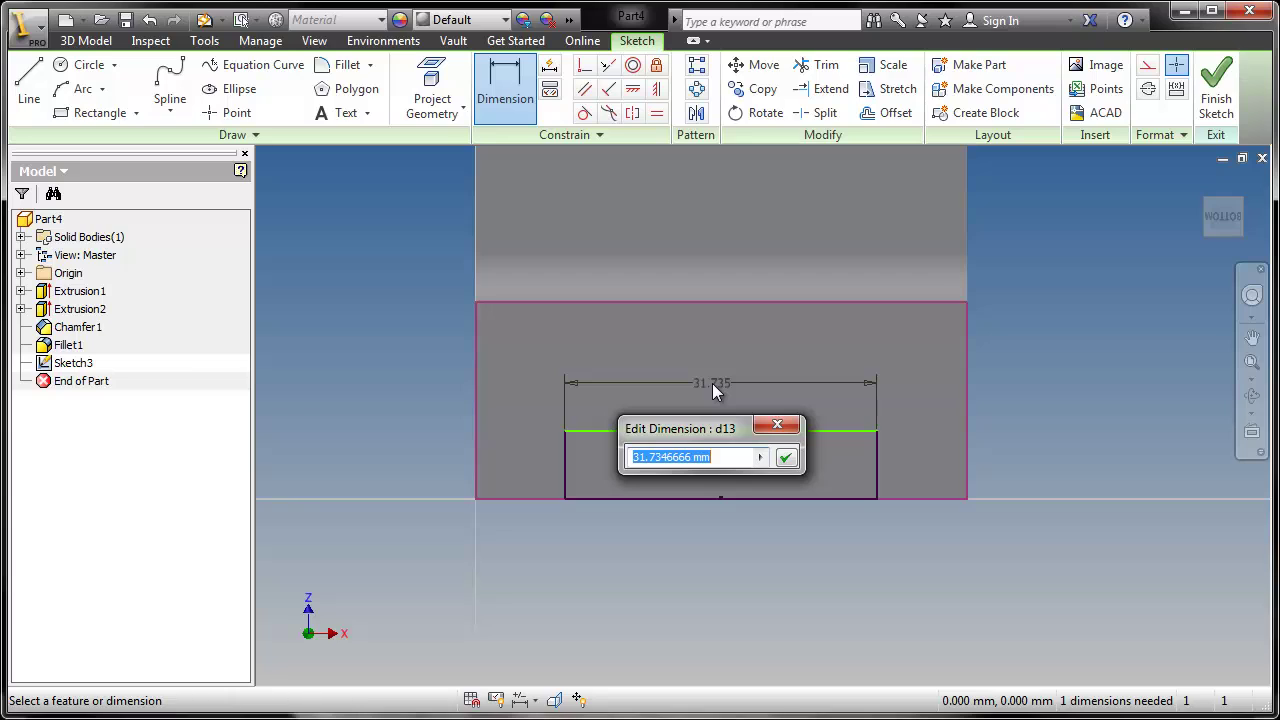
type("25")
left_click(786, 458)
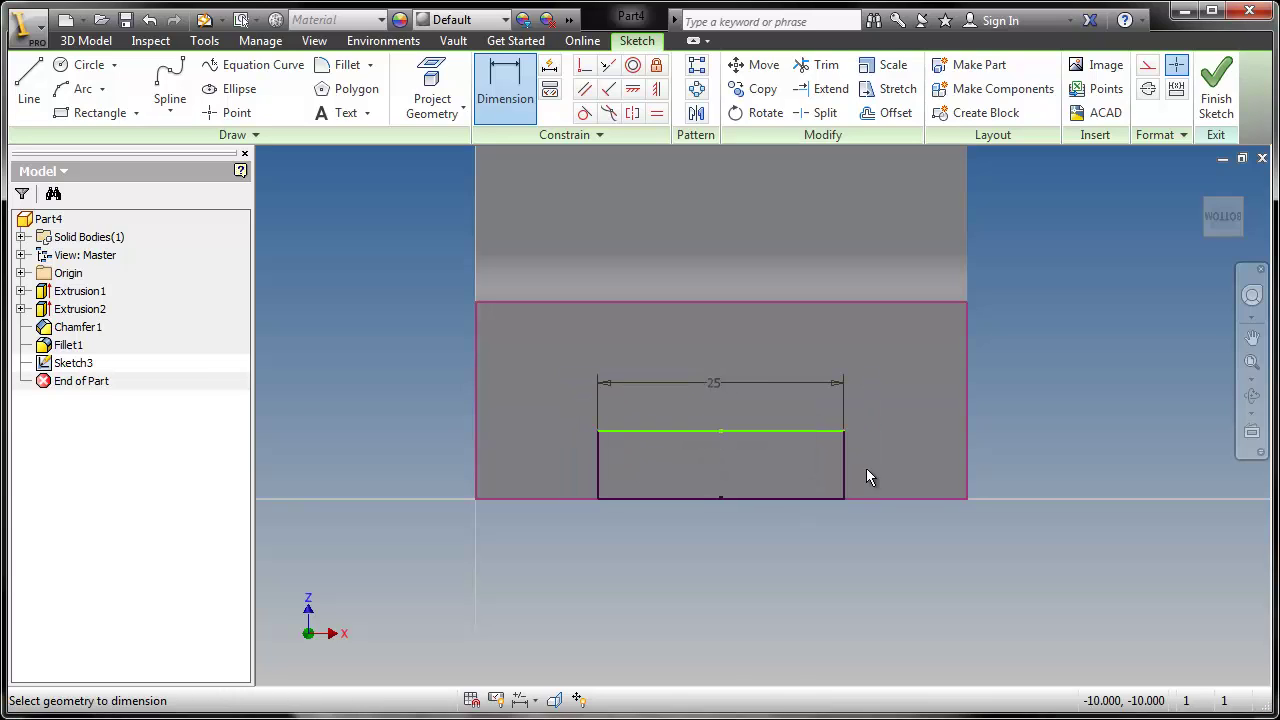
left_click(845, 468)
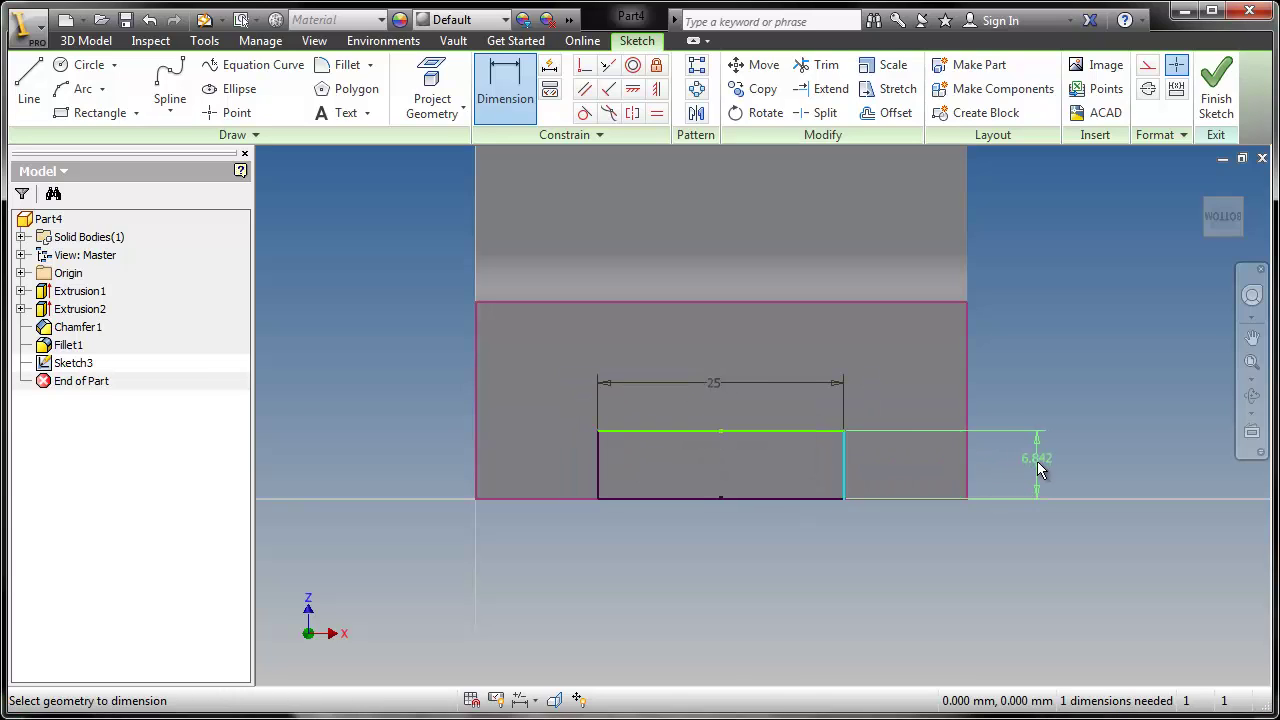
left_click(1037, 461)
type("5")
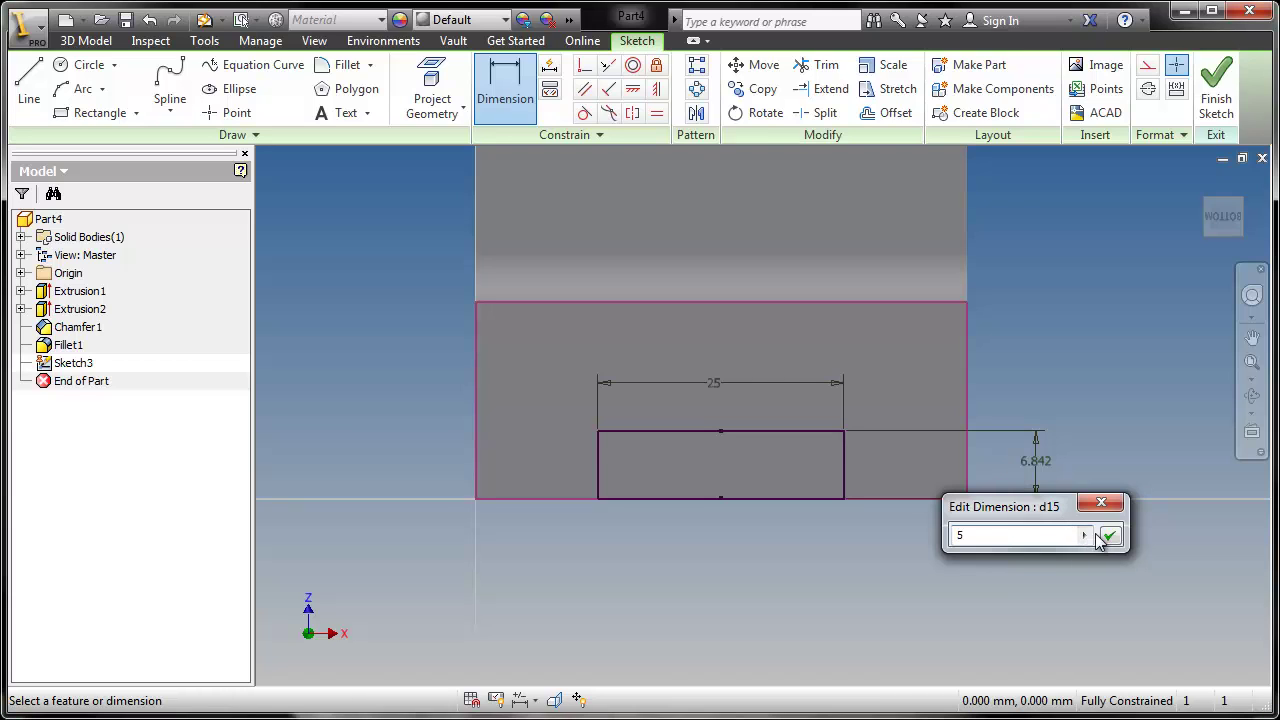
left_click(1109, 535)
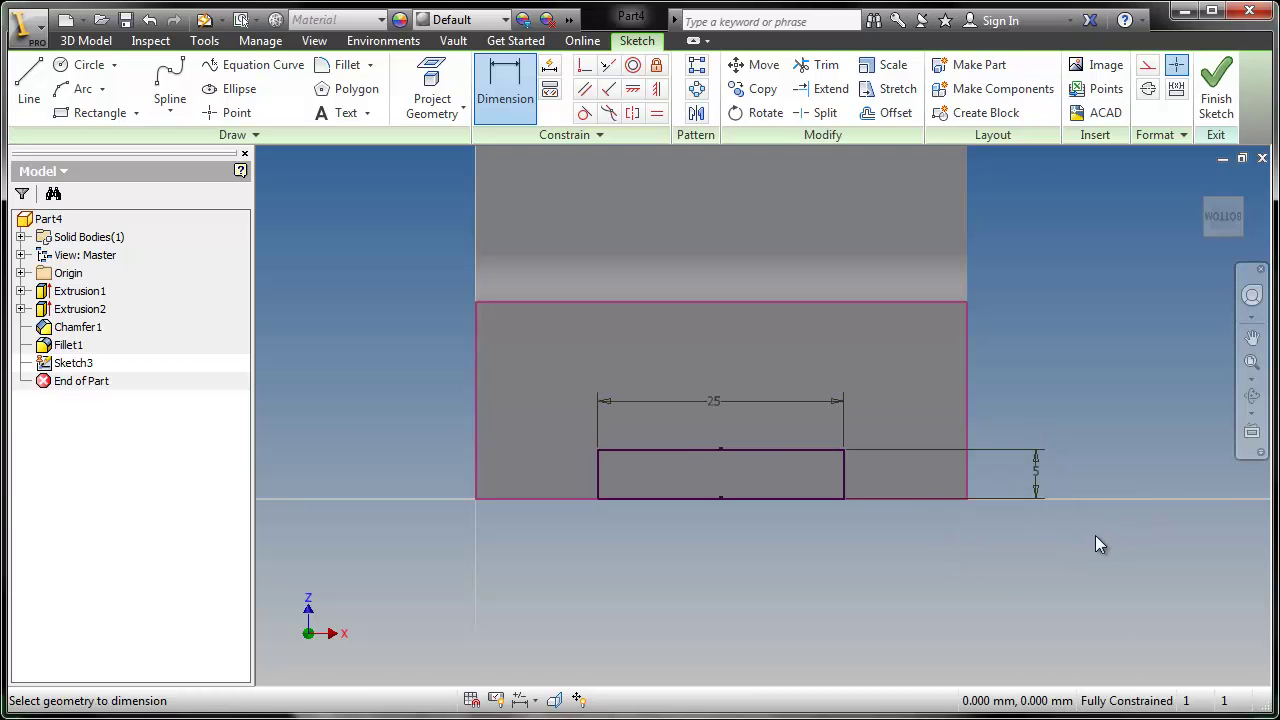
left_click(1220, 100)
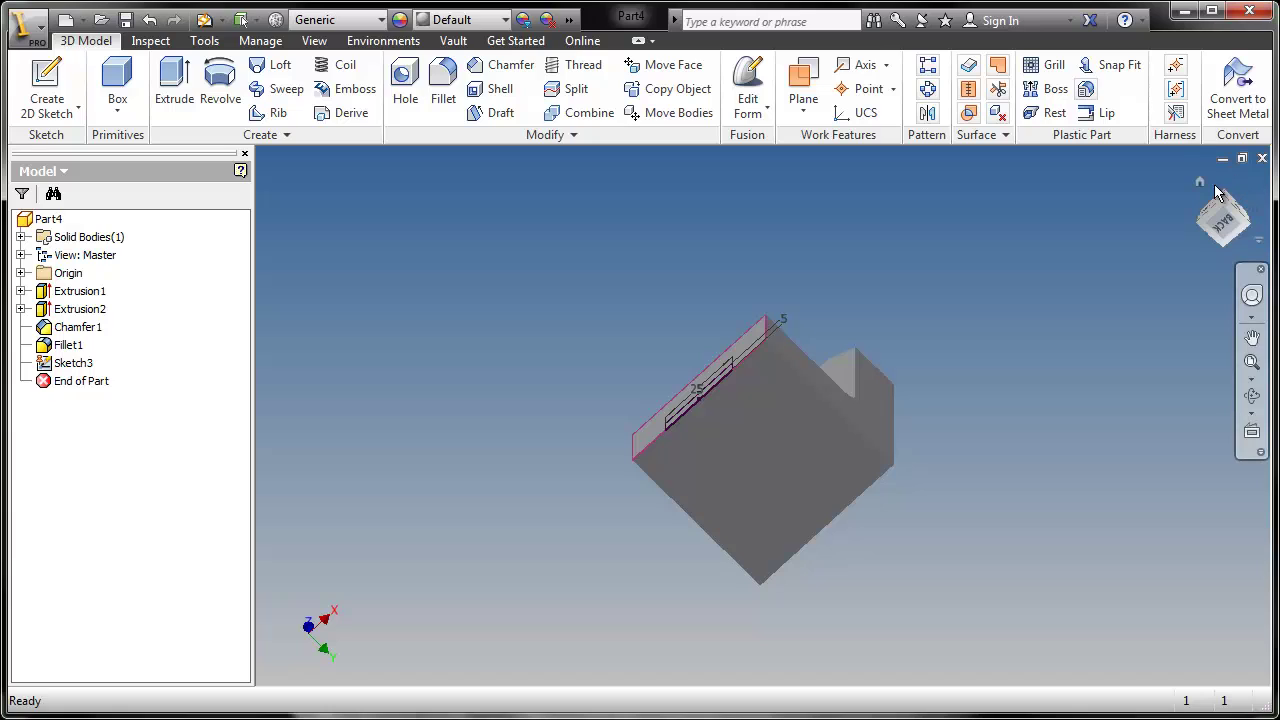
Extrude the slot rectangle as a cut through all, running along the underside of the base
left_click(1202, 183)
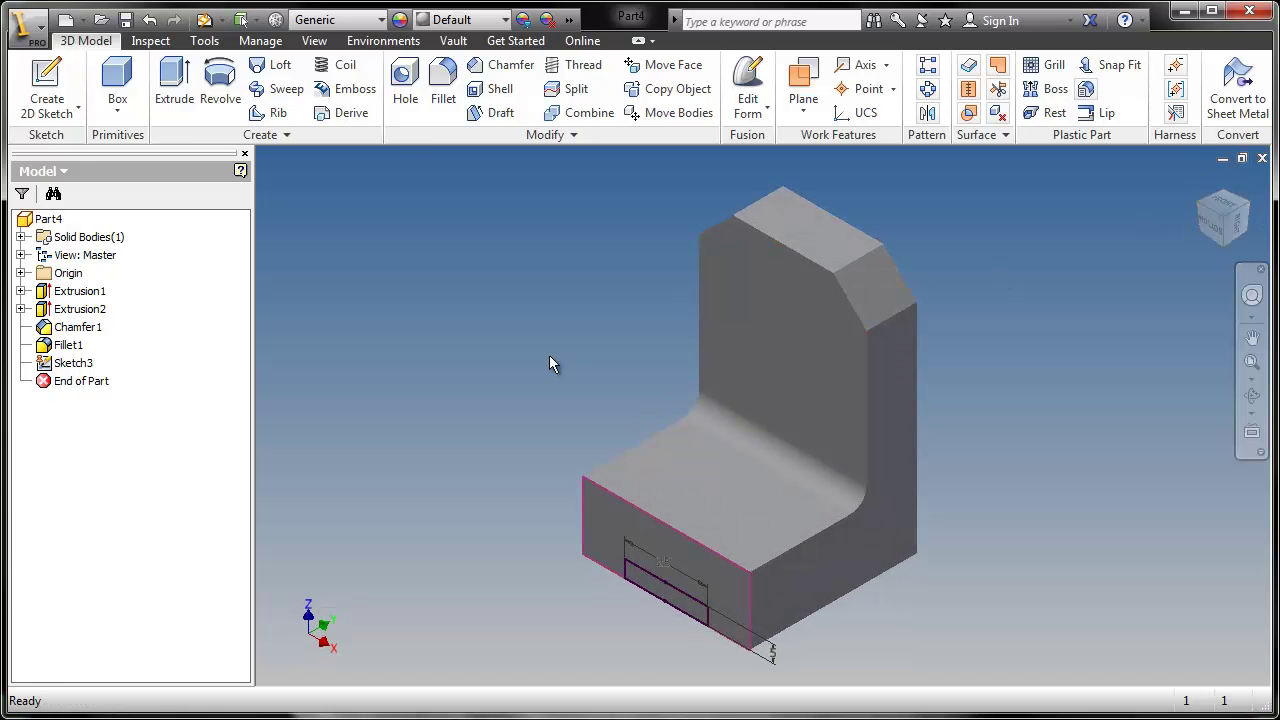
left_click(174, 85)
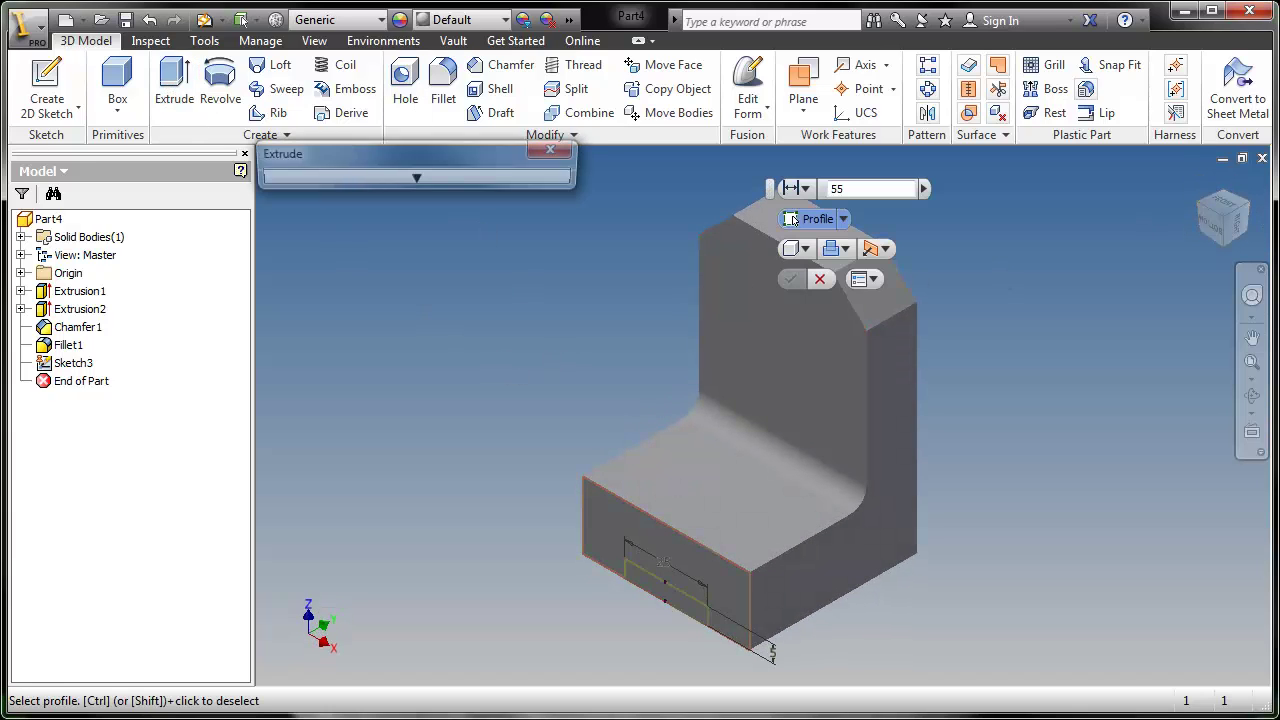
left_click(642, 593)
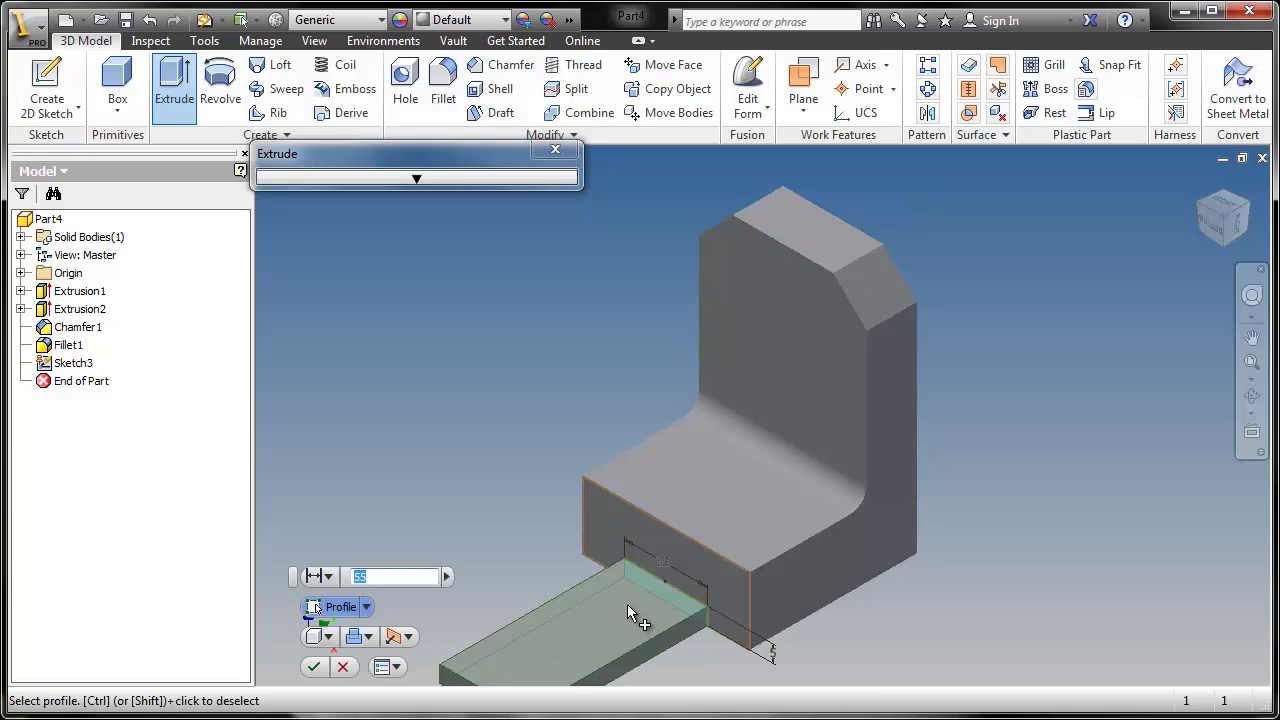
left_click(366, 637)
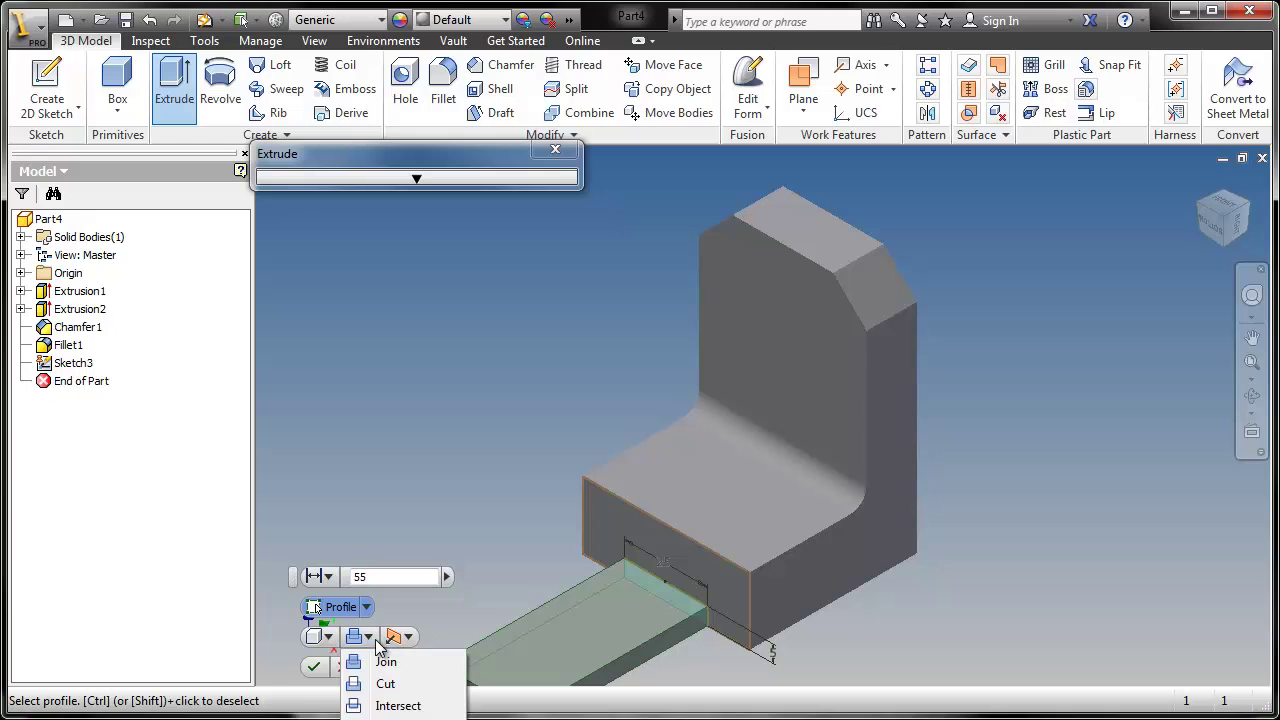
left_click(384, 685)
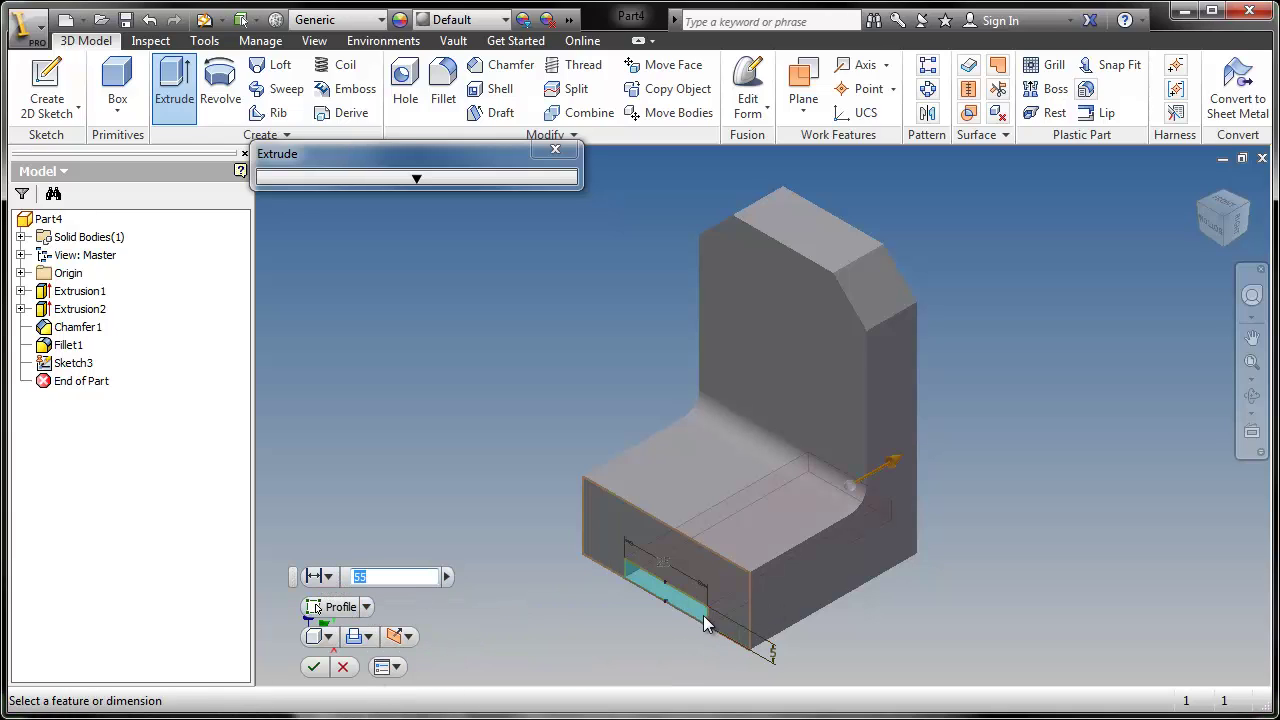
left_click(324, 577)
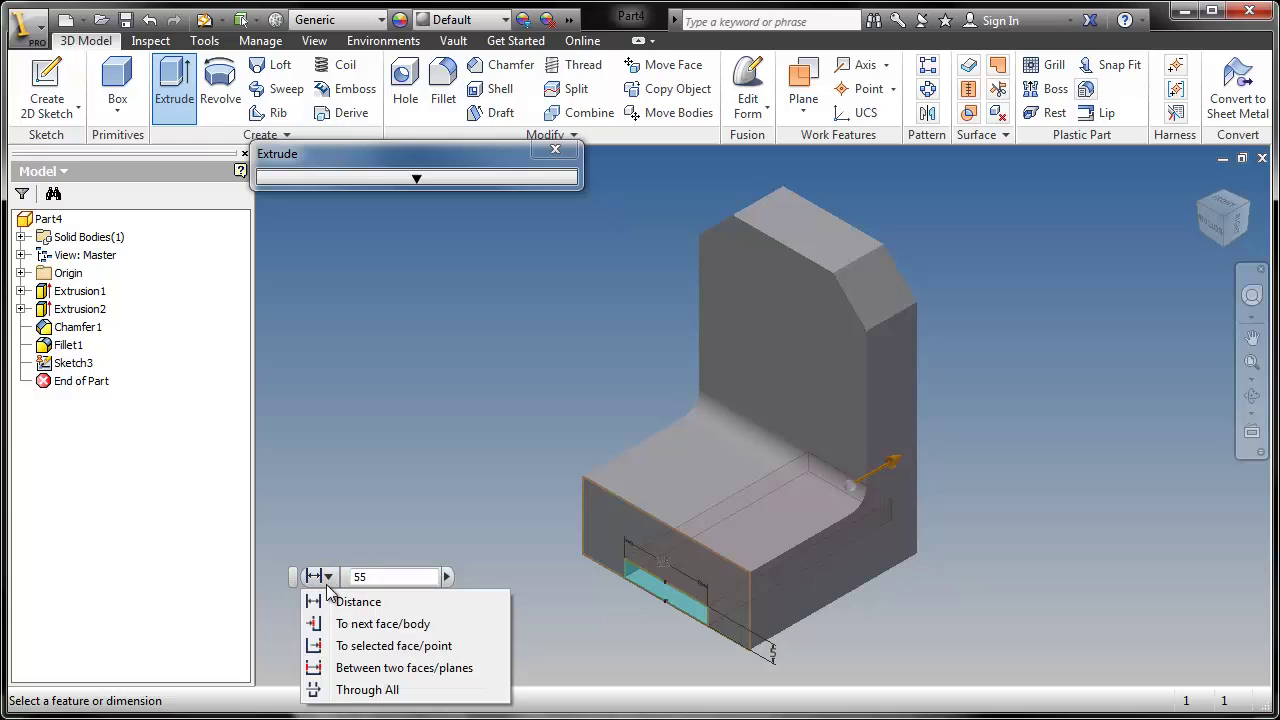
left_click(366, 690)
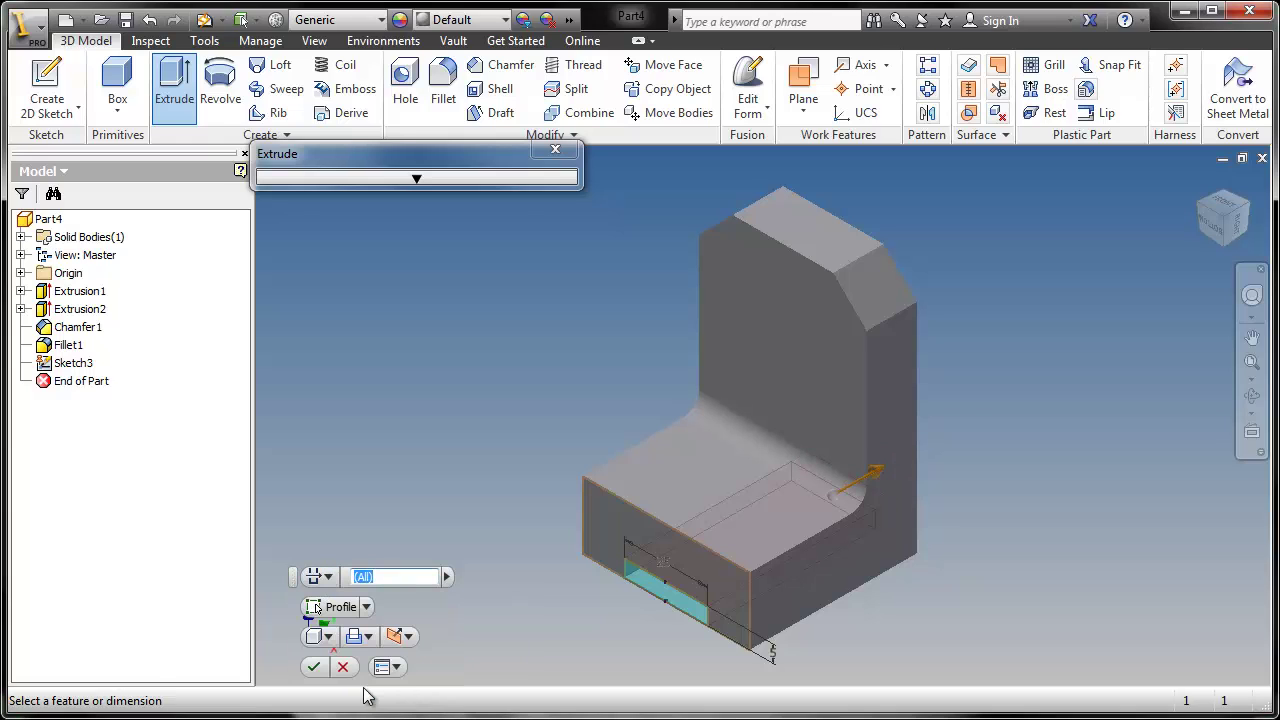
left_click(314, 666)
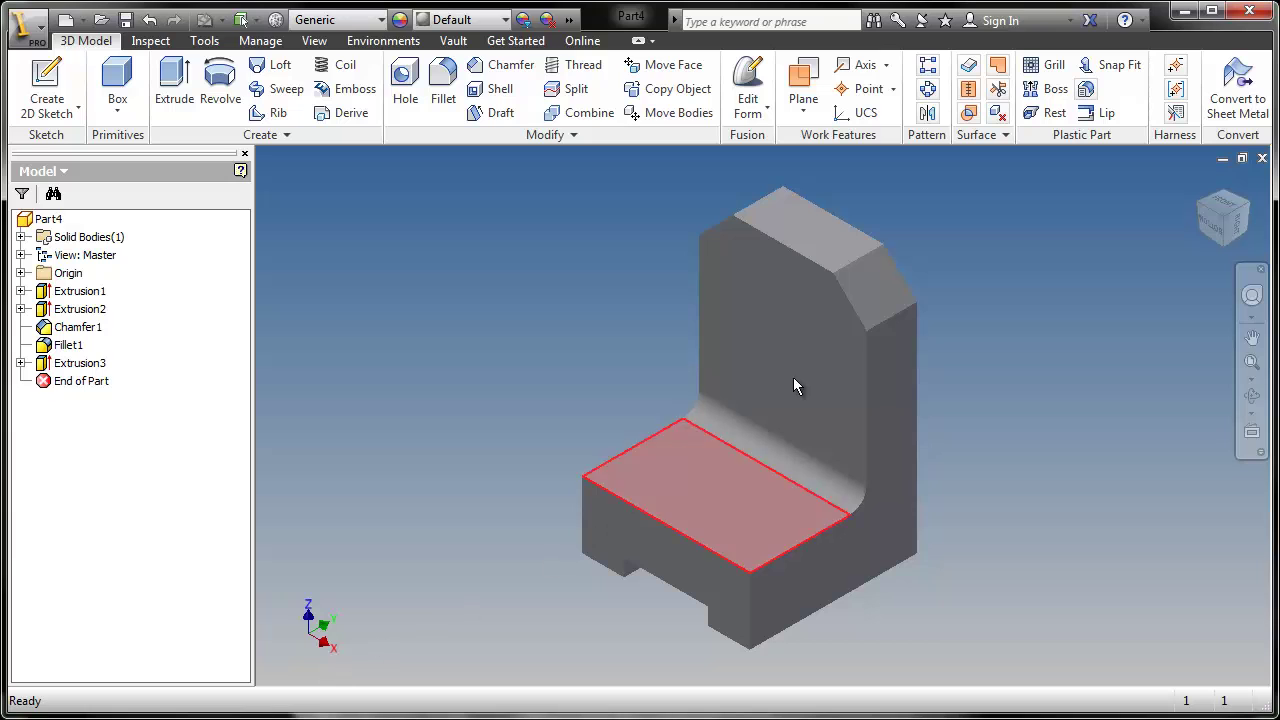
Start a new sketch on the flat back face of the upright wall
key("F4")
left_click_drag(788, 480, 783, 294)
key("F6")
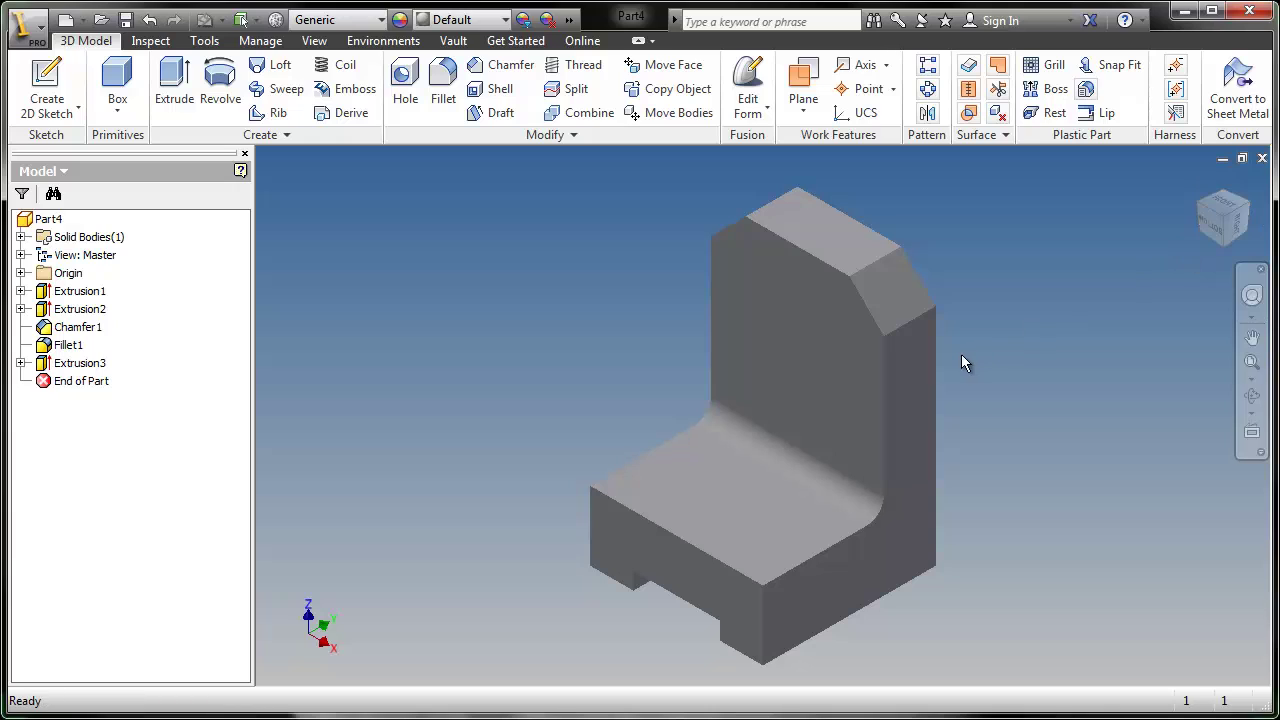
key("F4")
left_click_drag(894, 380, 766, 451)
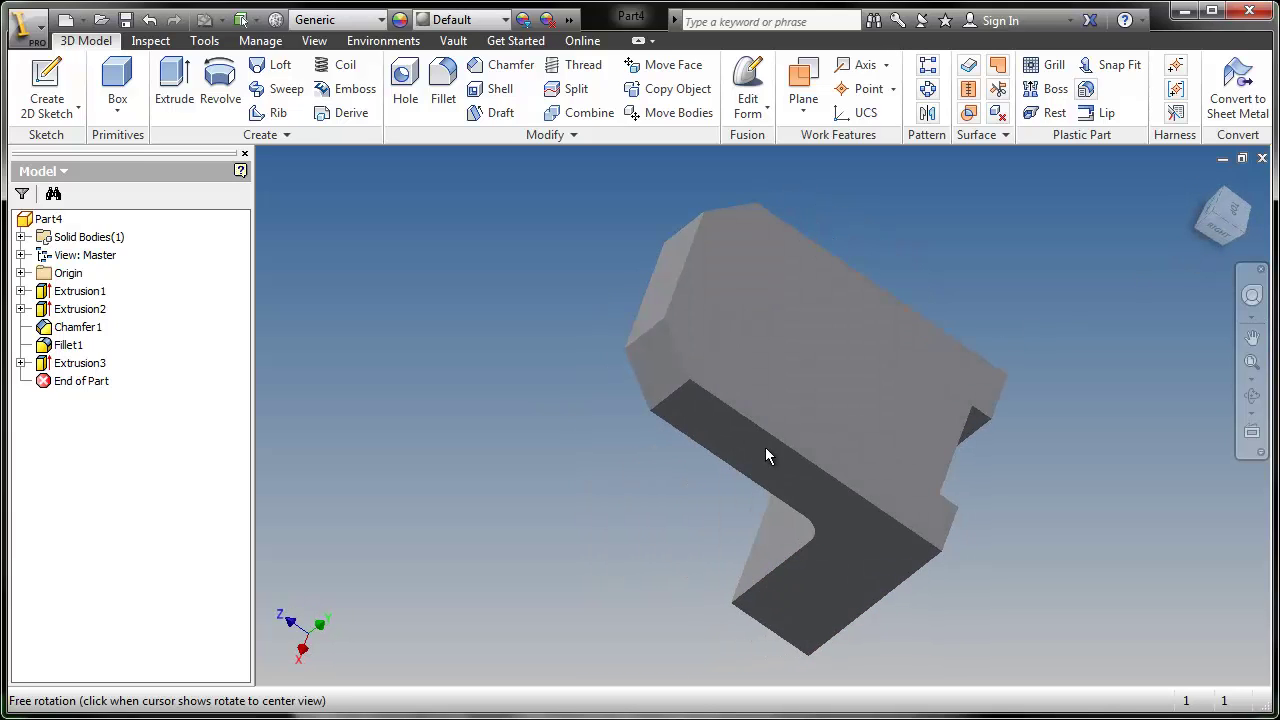
left_click(787, 362)
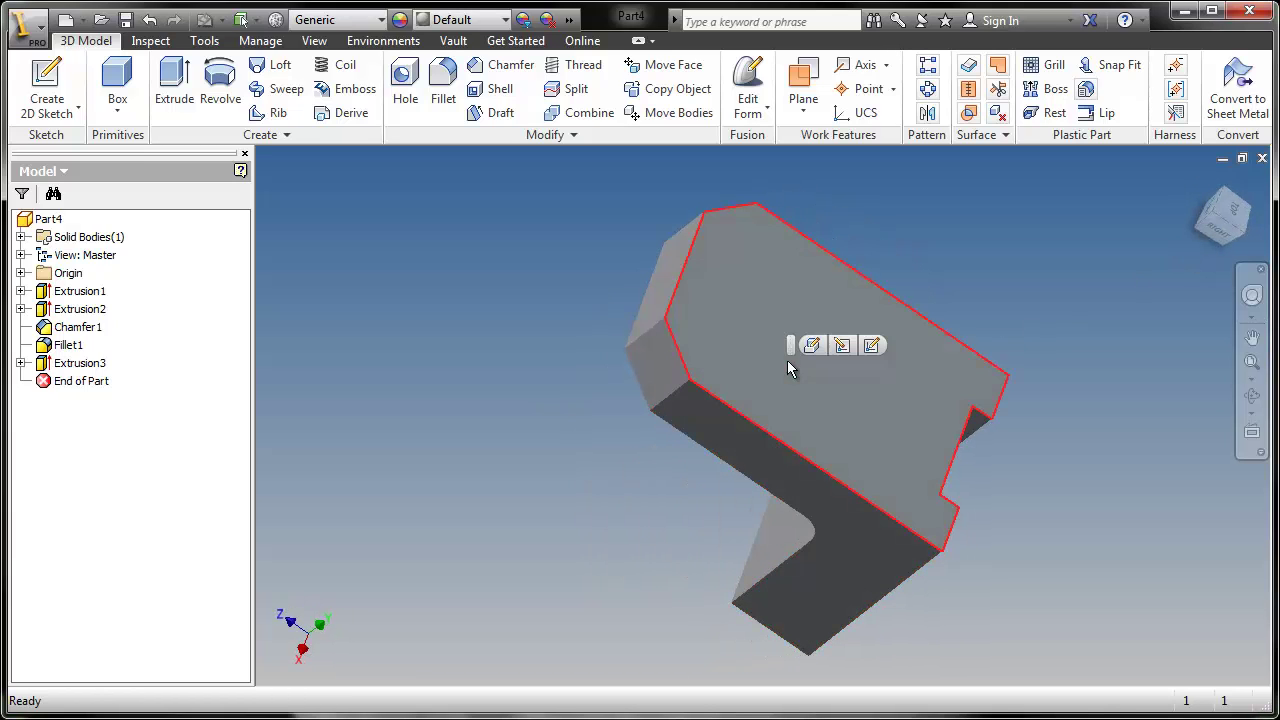
left_click(872, 345)
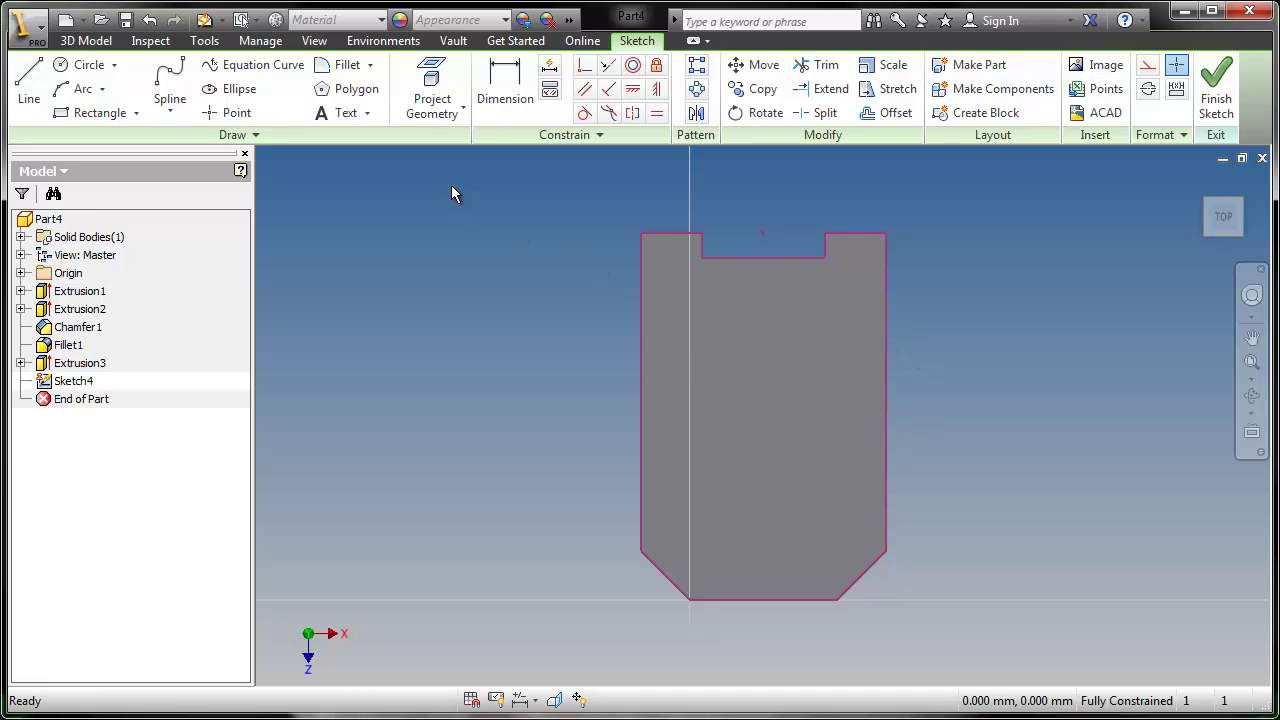
left_click(210, 48)
left_click(133, 44)
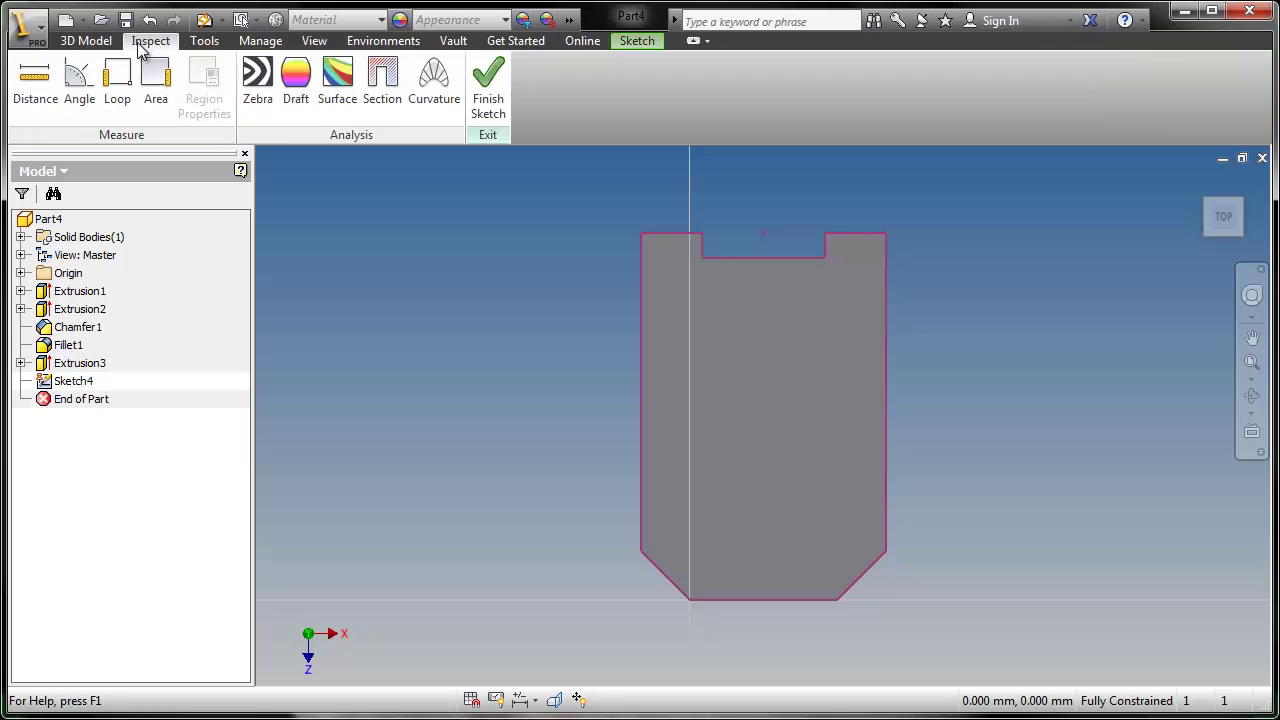
left_click(100, 42)
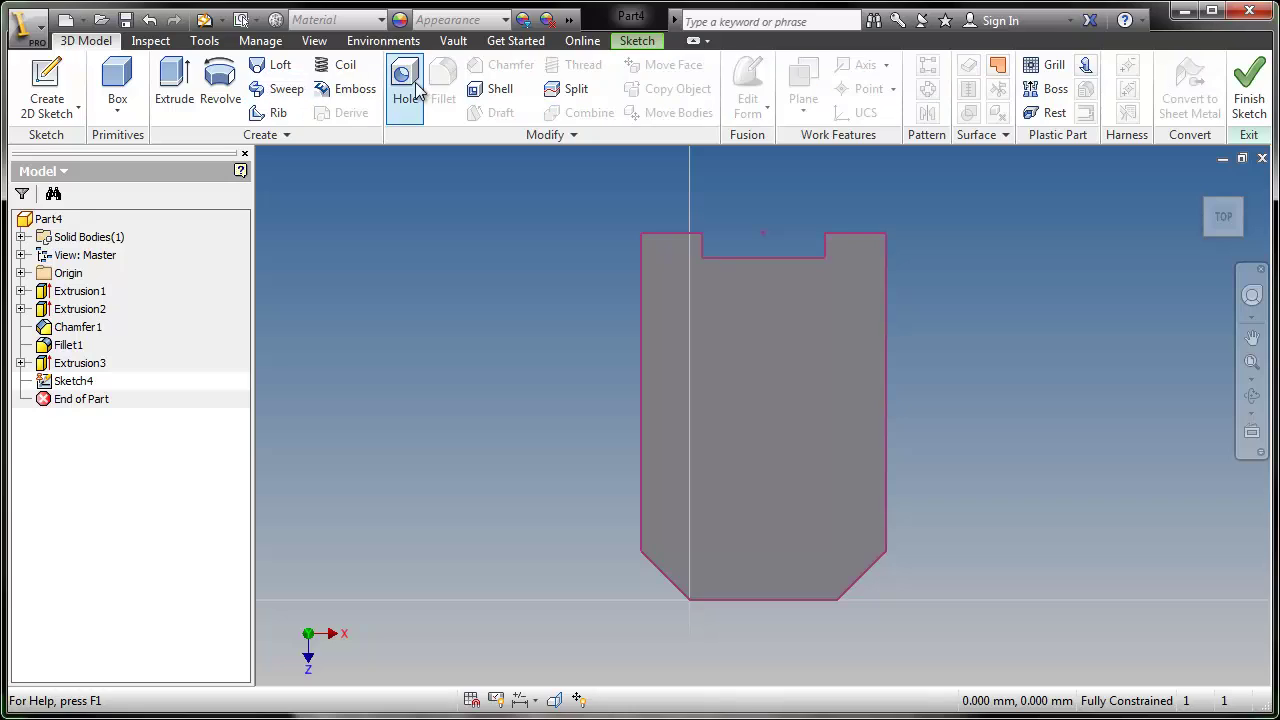
left_click(643, 42)
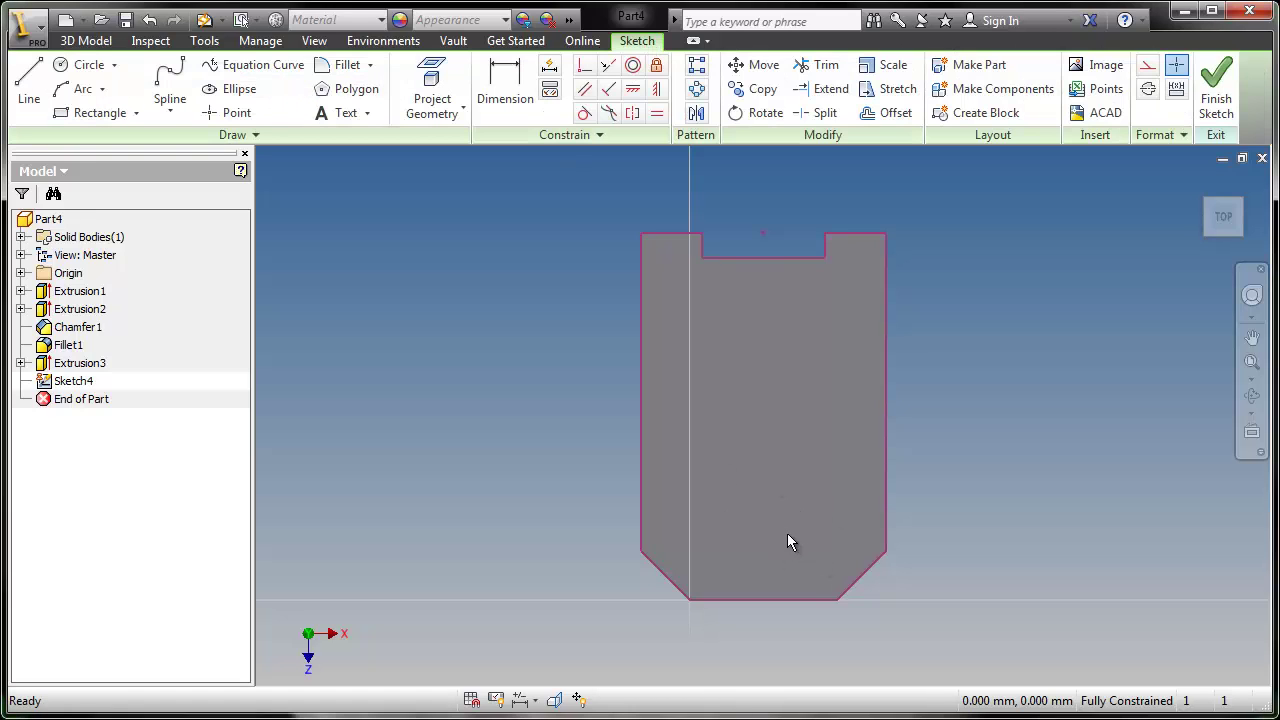
Place a sketch point about 41 mm above the back face's lower edge and constrain it vertically to that edge's midpoint
left_click(245, 113)
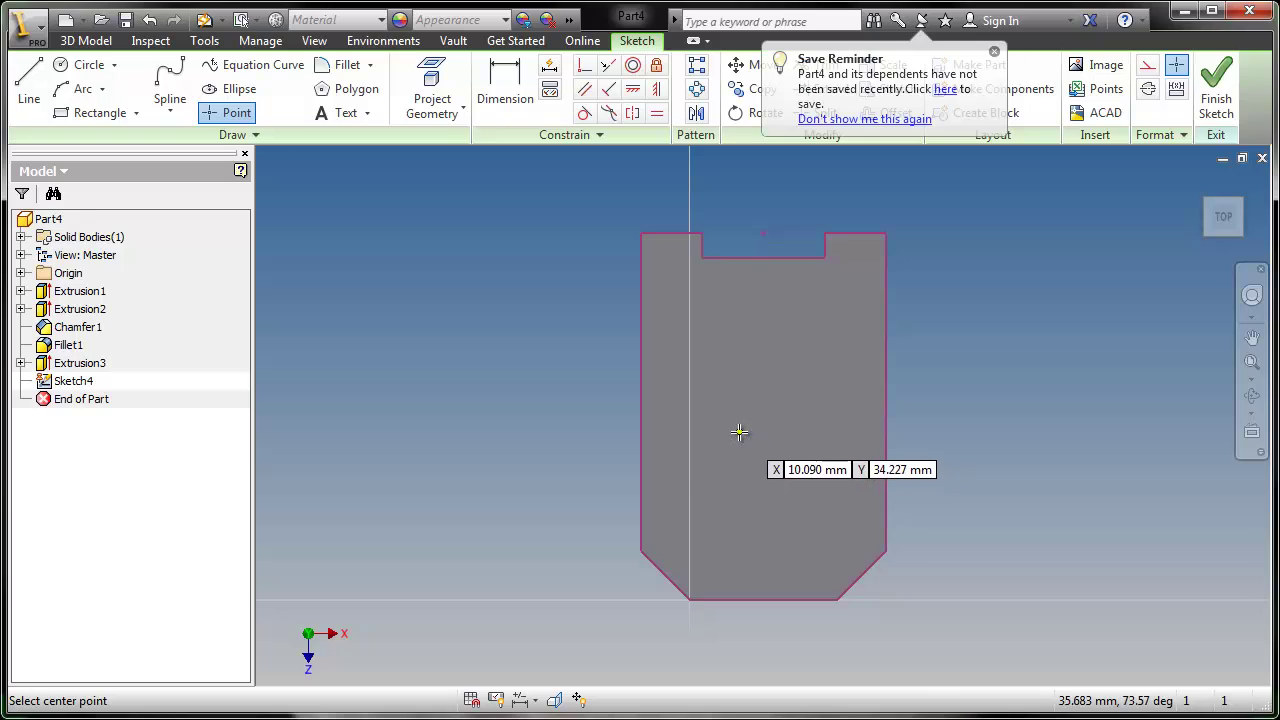
left_click(738, 431)
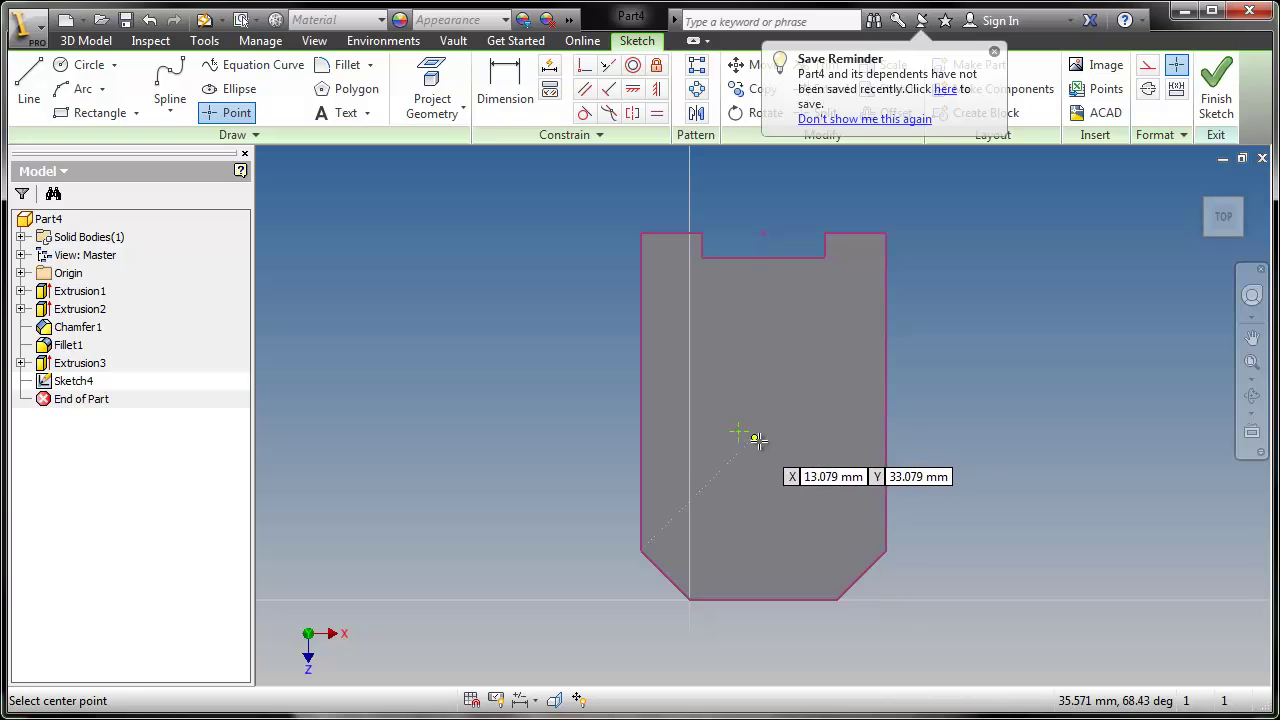
left_click(656, 89)
left_click(738, 434)
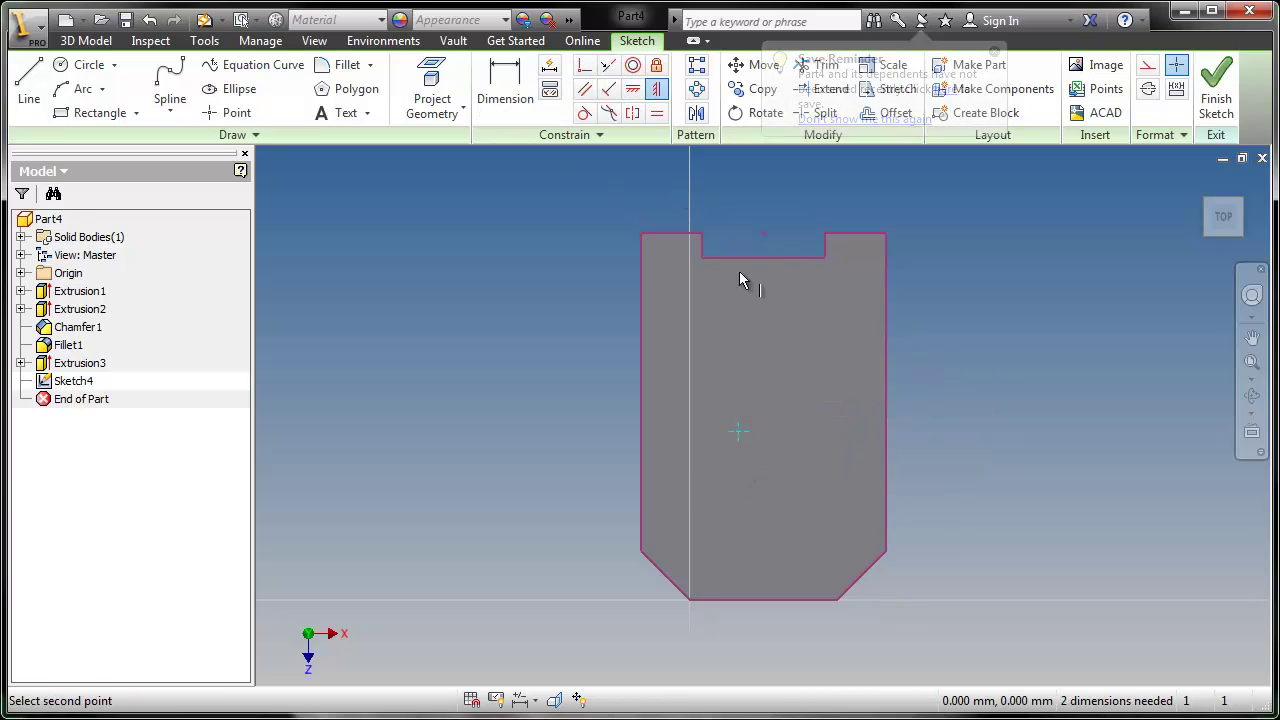
left_click(763, 234)
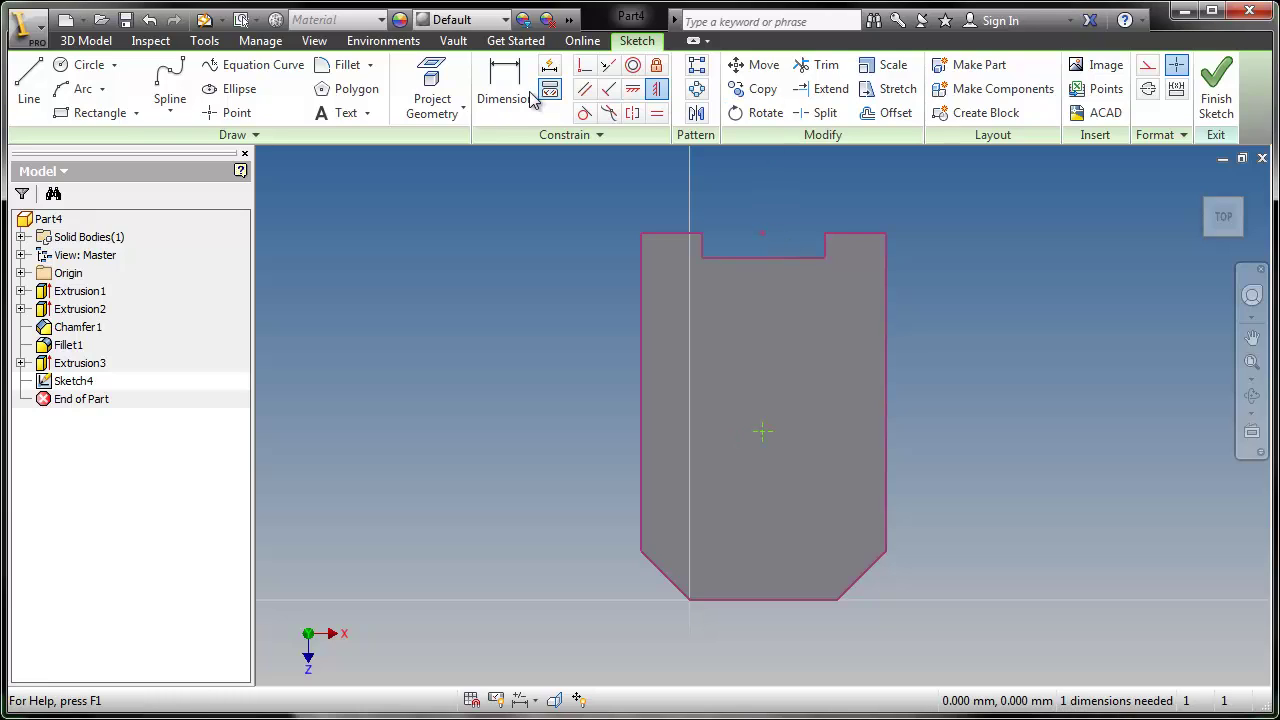
Dimension the sketch point 55 mm from the back face's lower edge beside the slot, and finish the sketch
key("d")
left_click(652, 235)
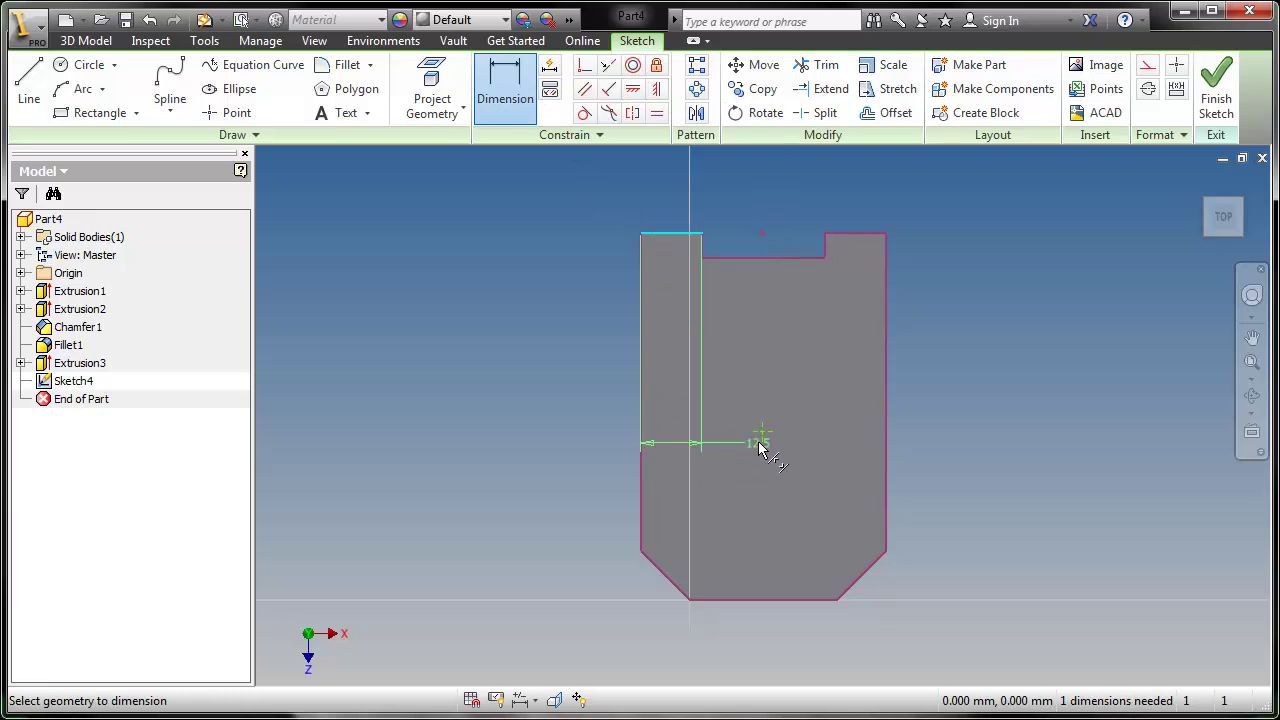
left_click(762, 433)
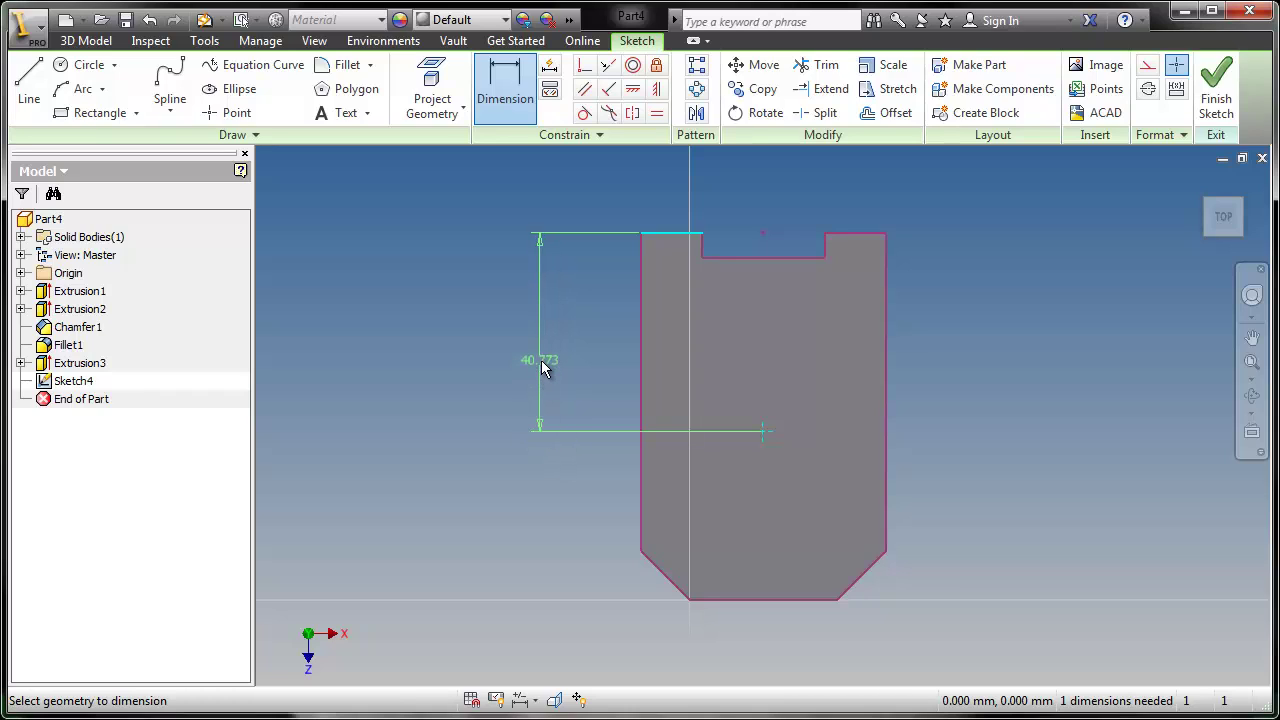
left_click(543, 368)
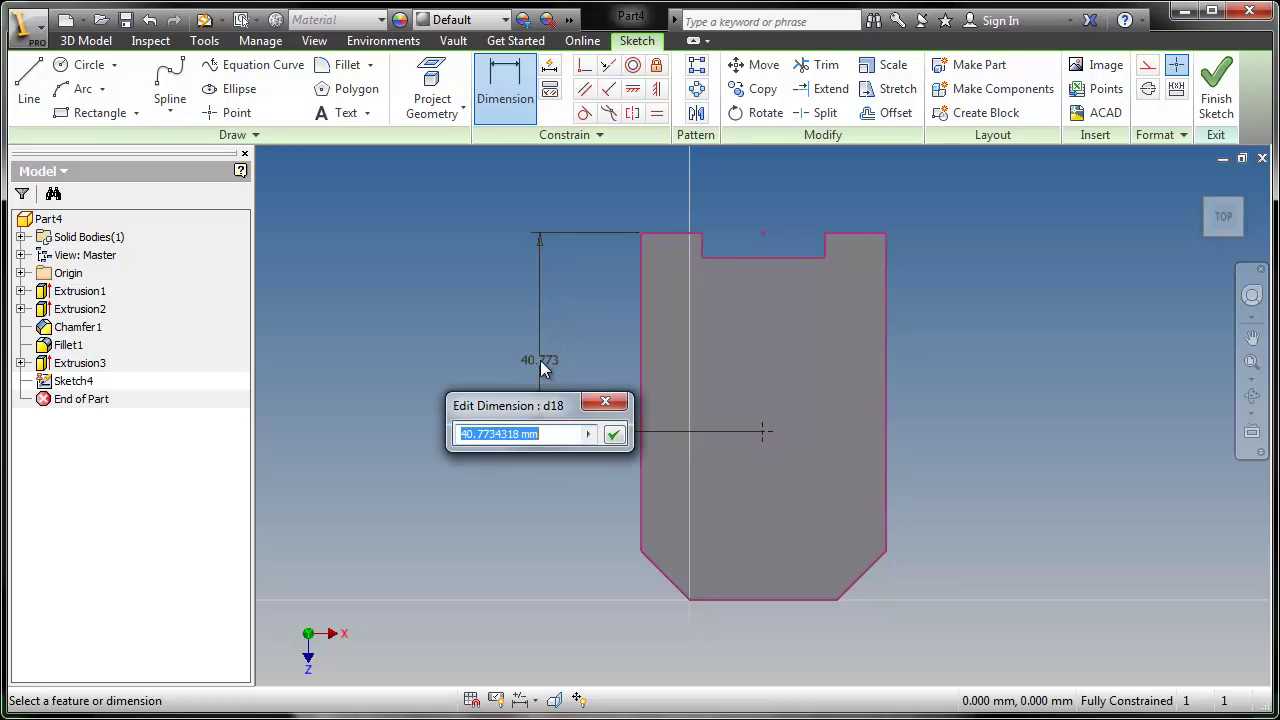
type("55")
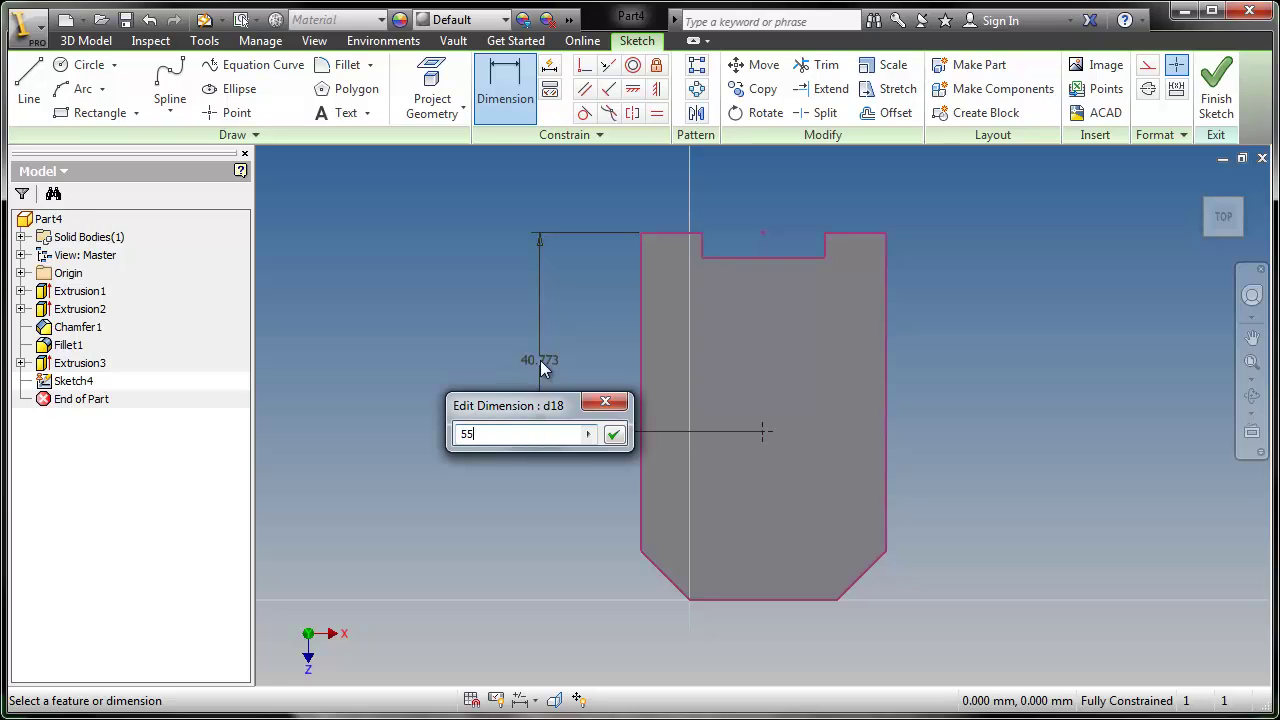
left_click(614, 434)
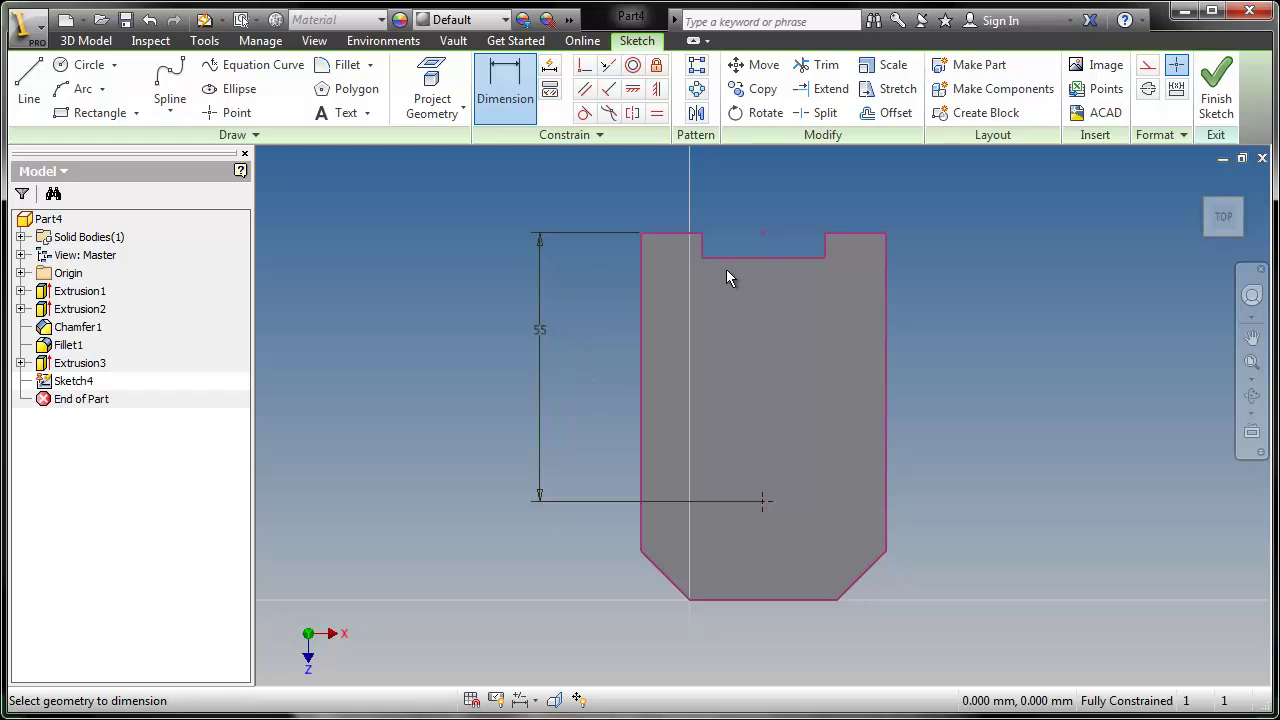
left_click(1214, 90)
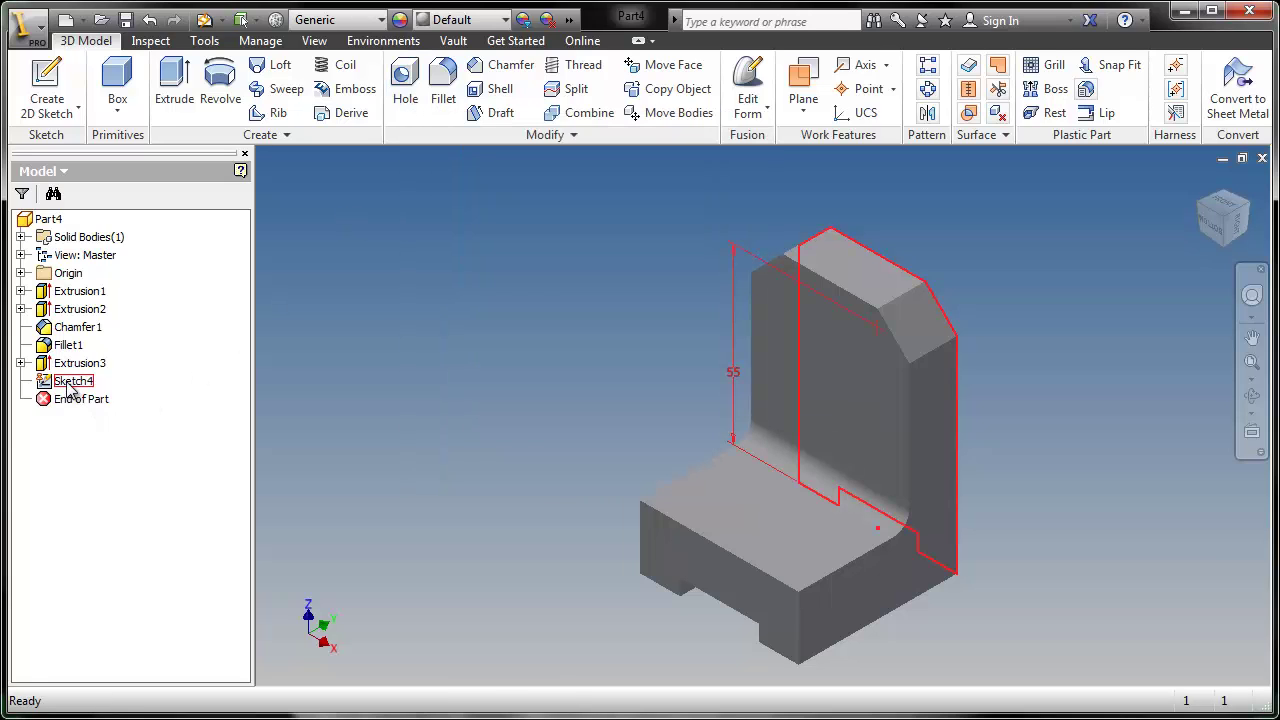
Create a simple 20 mm hole through all at the sketch point on the upright wall
left_click(410, 97)
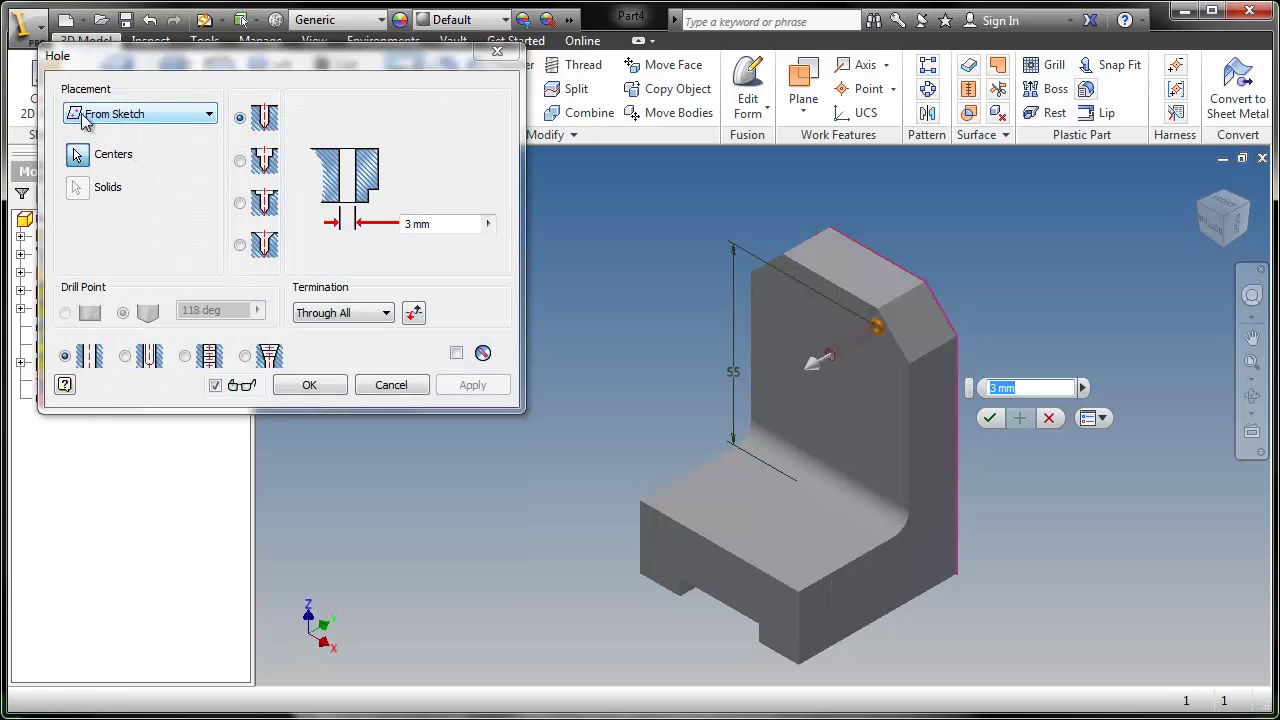
left_click(185, 117)
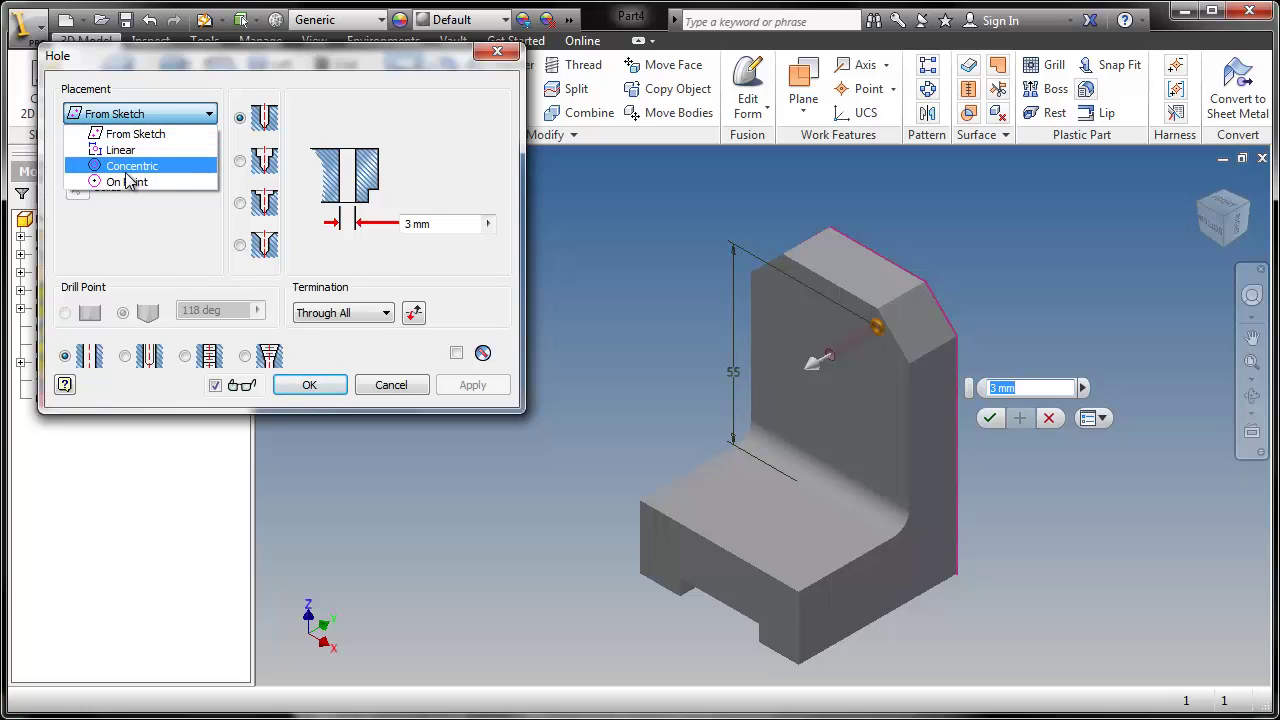
left_click(127, 136)
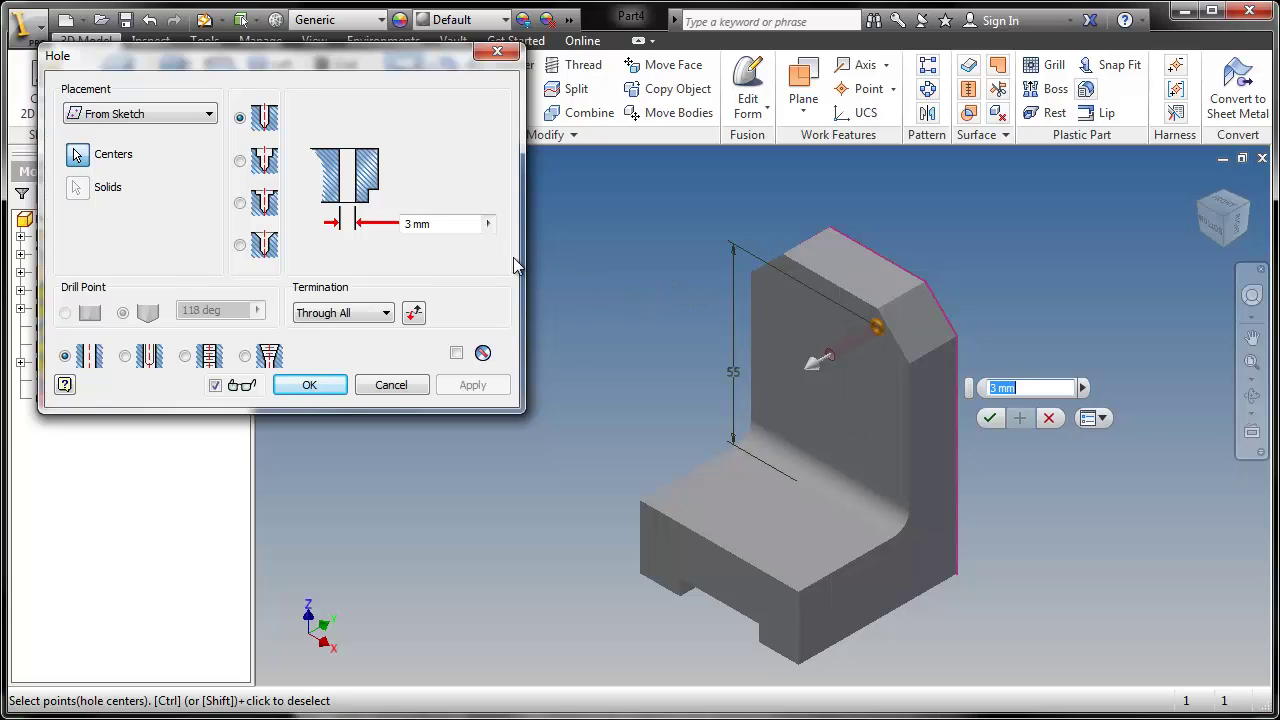
left_click(467, 225)
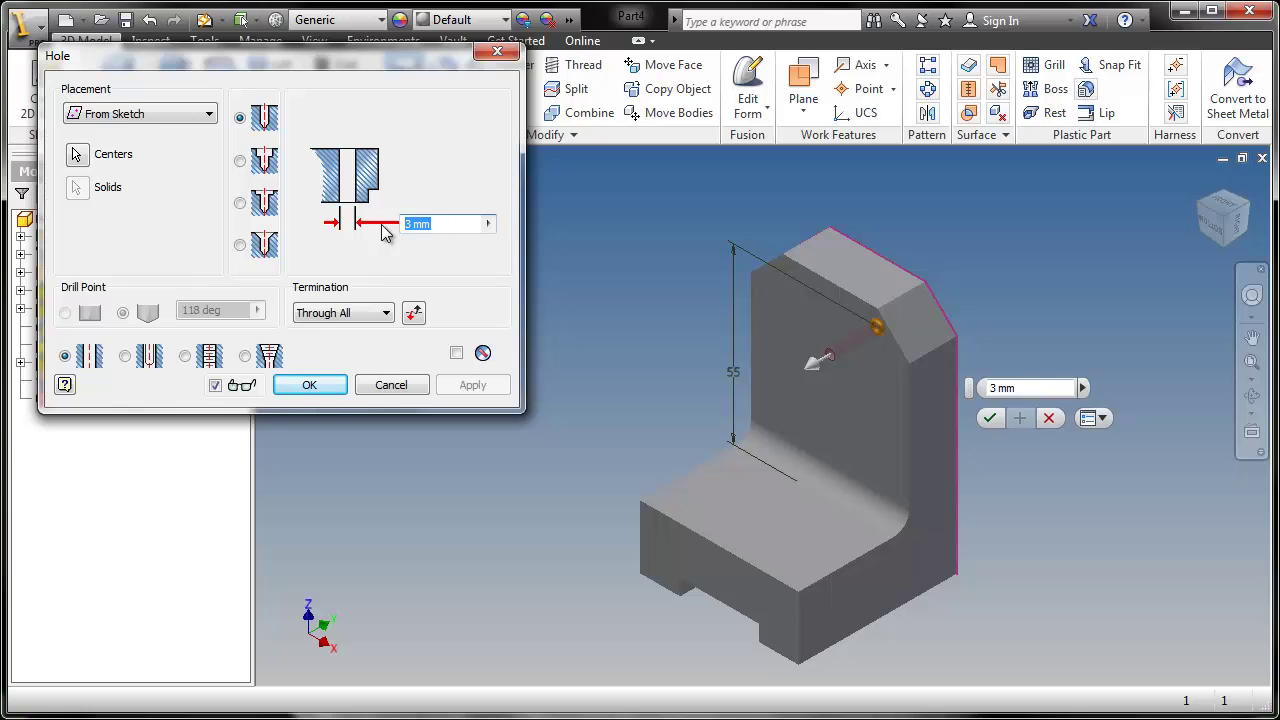
type("20")
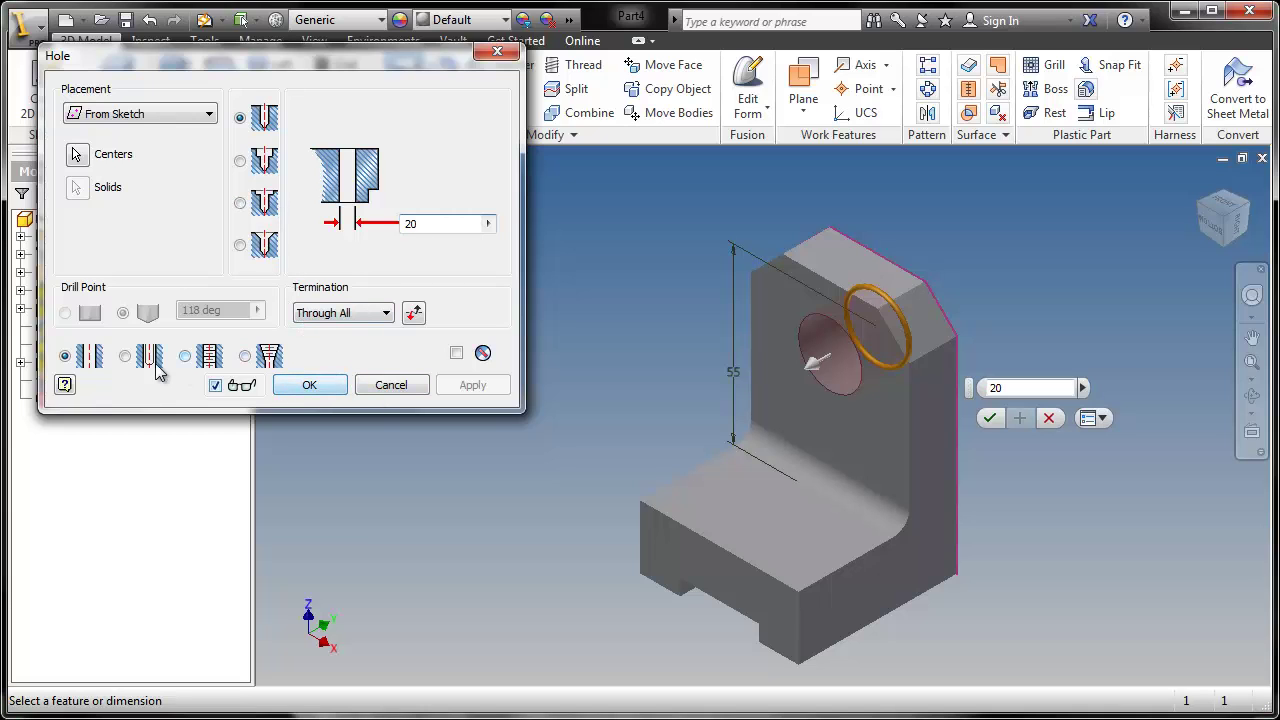
left_click(309, 386)
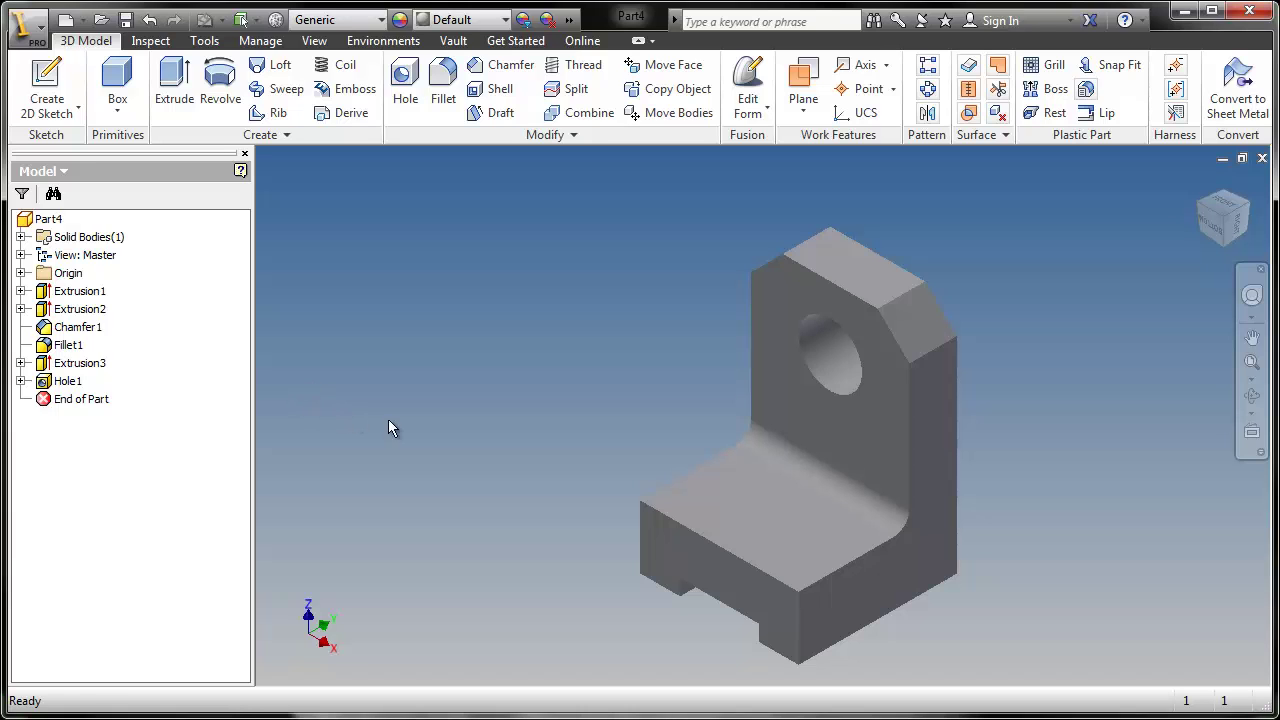
Start a linear hole on the base's top face, positioned 35 mm from the back edge and 25 mm from the side edge
left_click(405, 85)
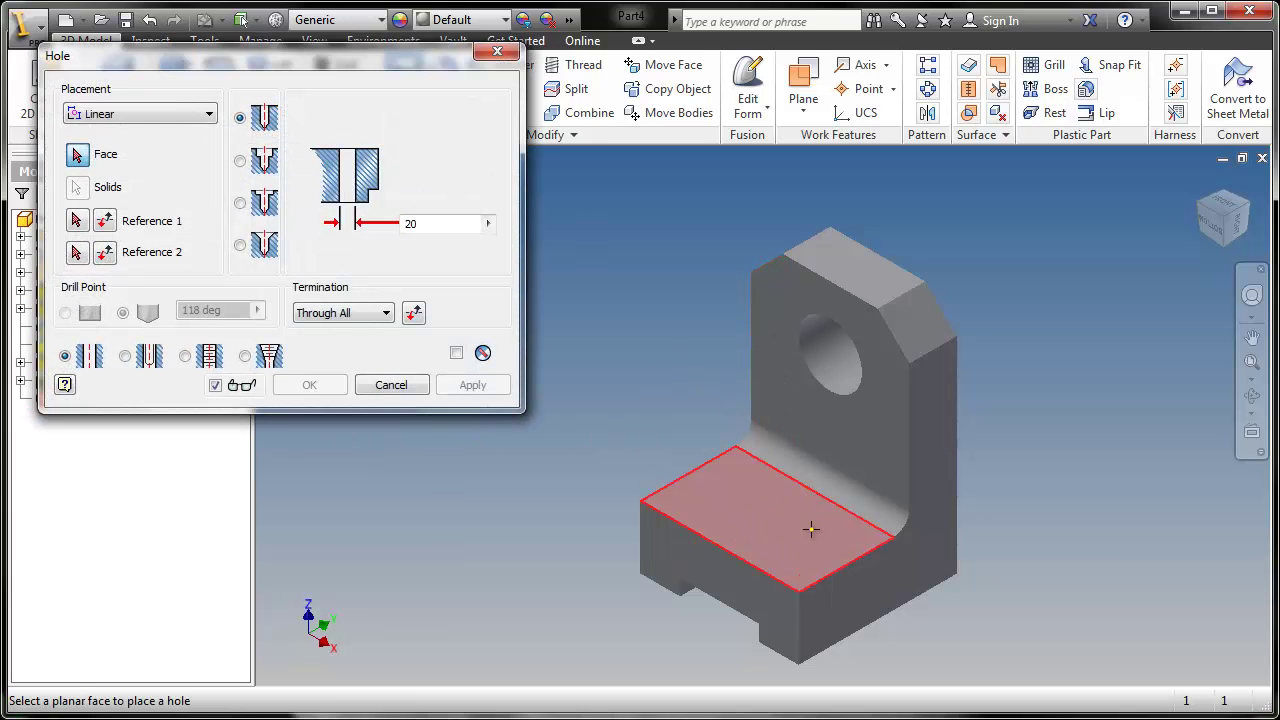
left_click(786, 527)
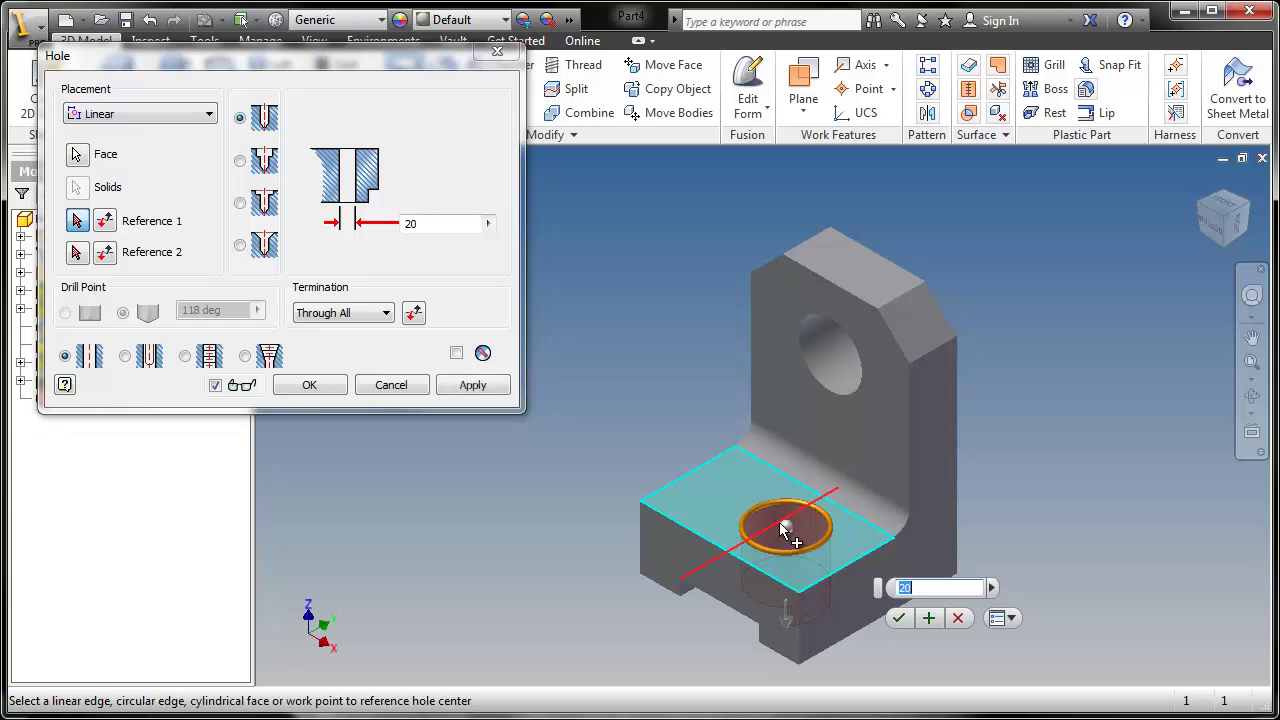
left_click(945, 570)
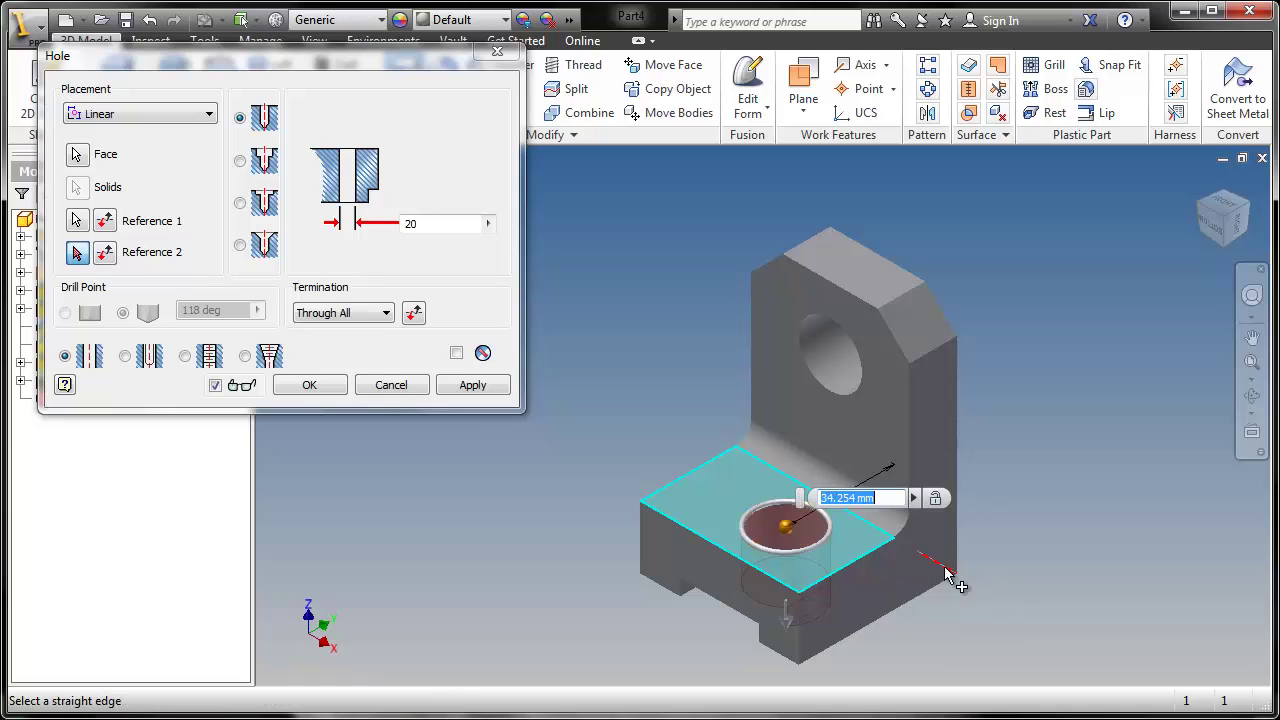
type("35")
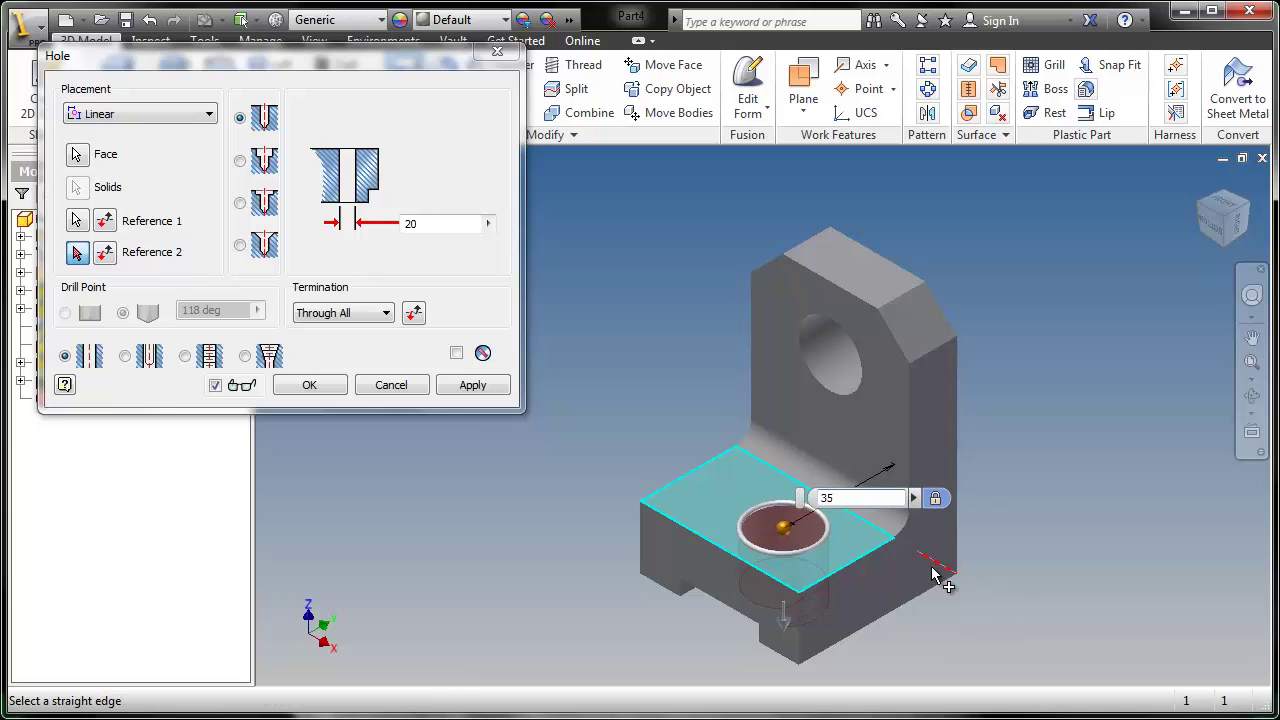
left_click(848, 579)
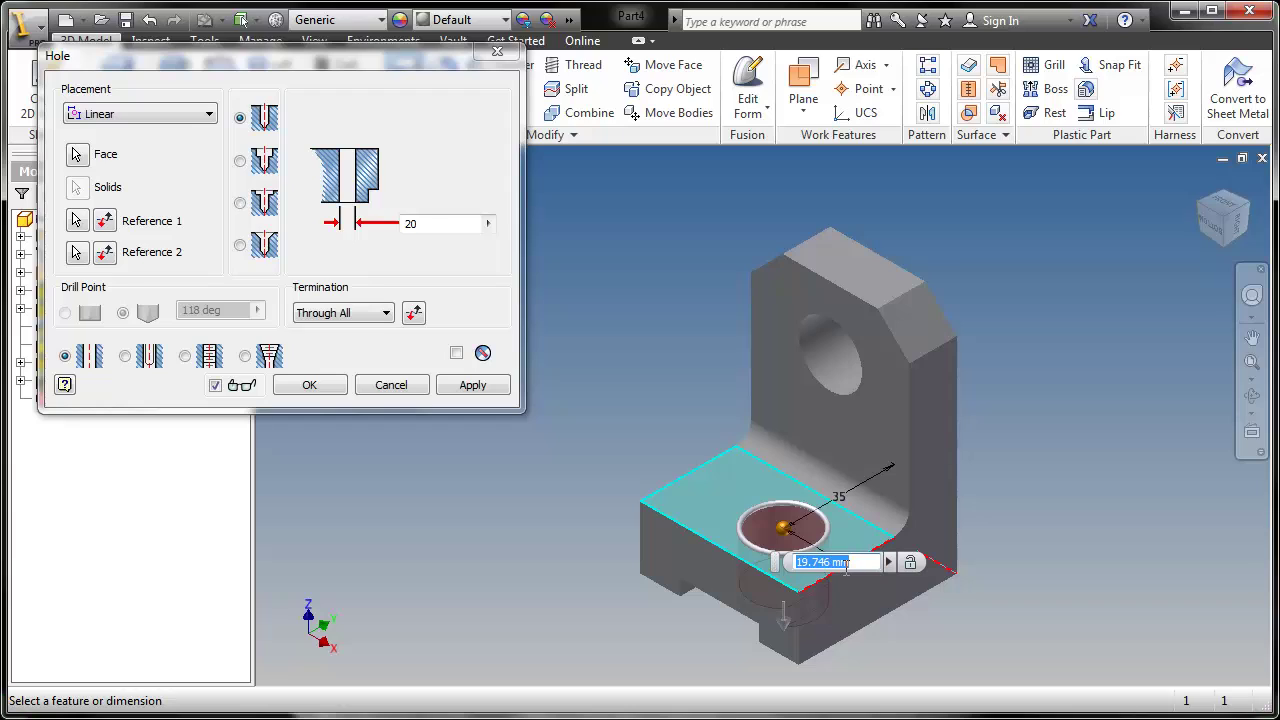
type("25")
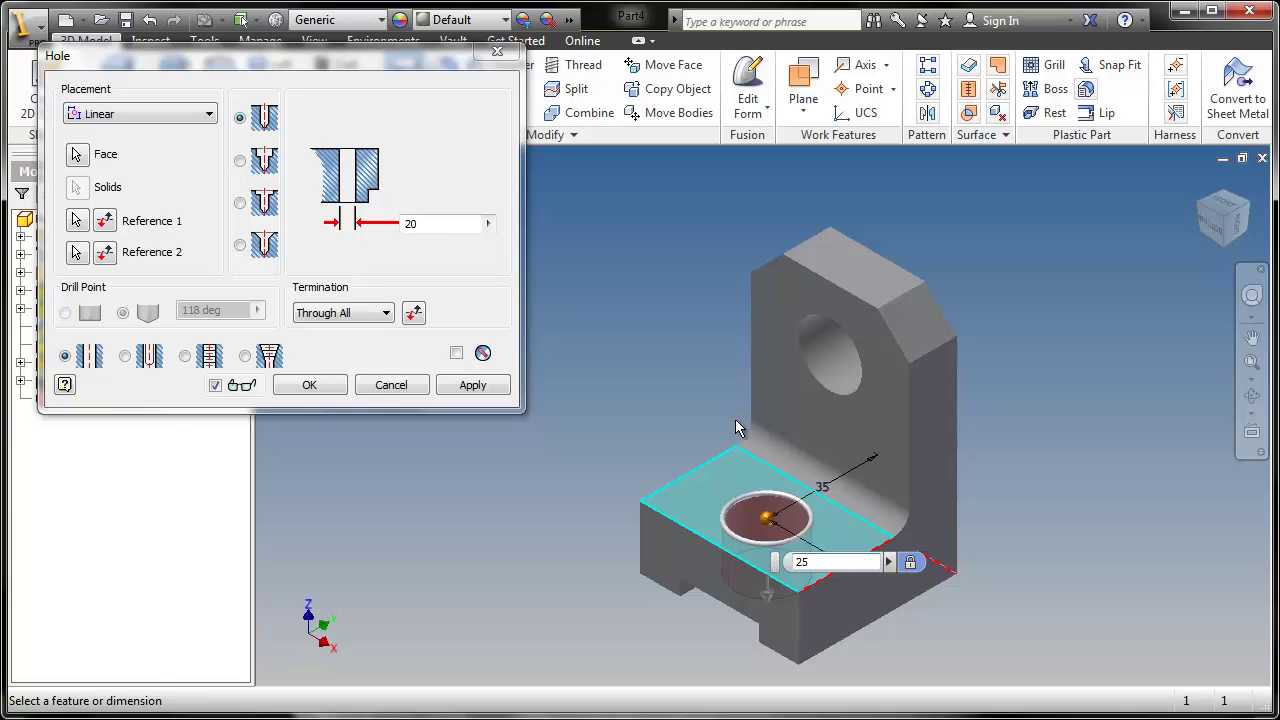
Make the base hole a counterbore with 16 mm counterbore diameter, 5 mm counterbore depth and 10 mm hole diameter
left_click(241, 162)
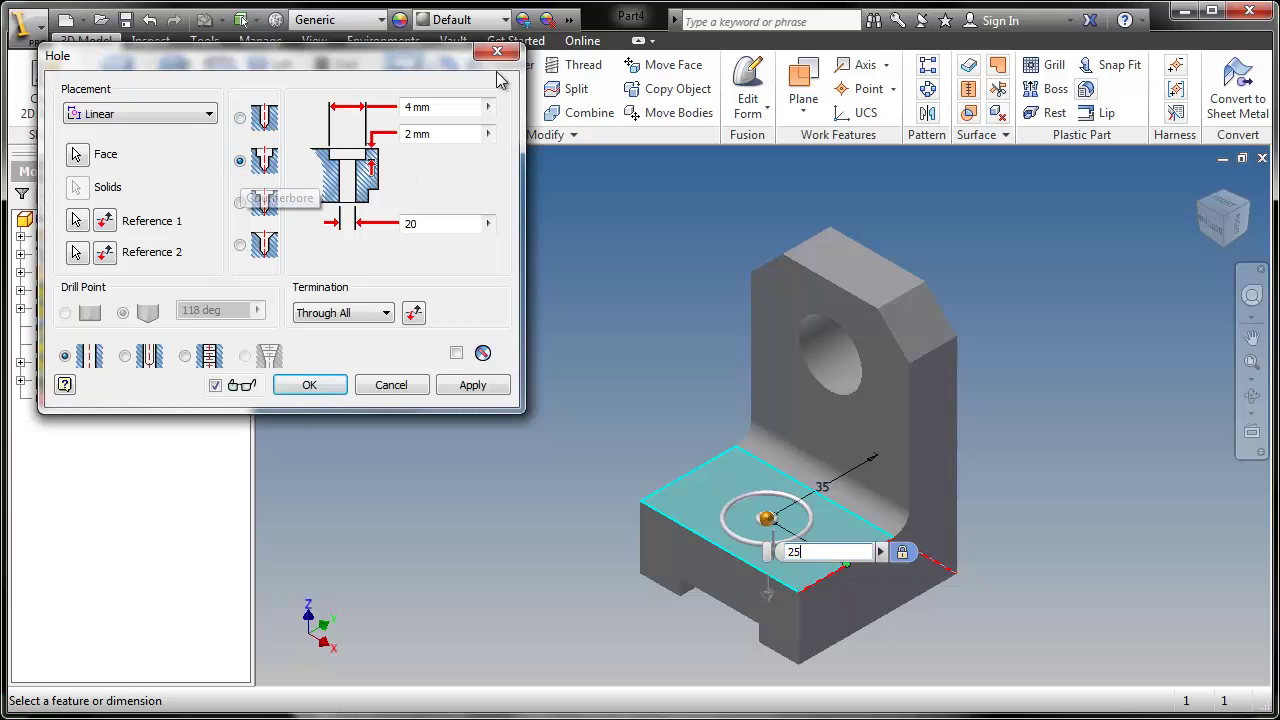
left_click_drag(446, 107, 395, 110)
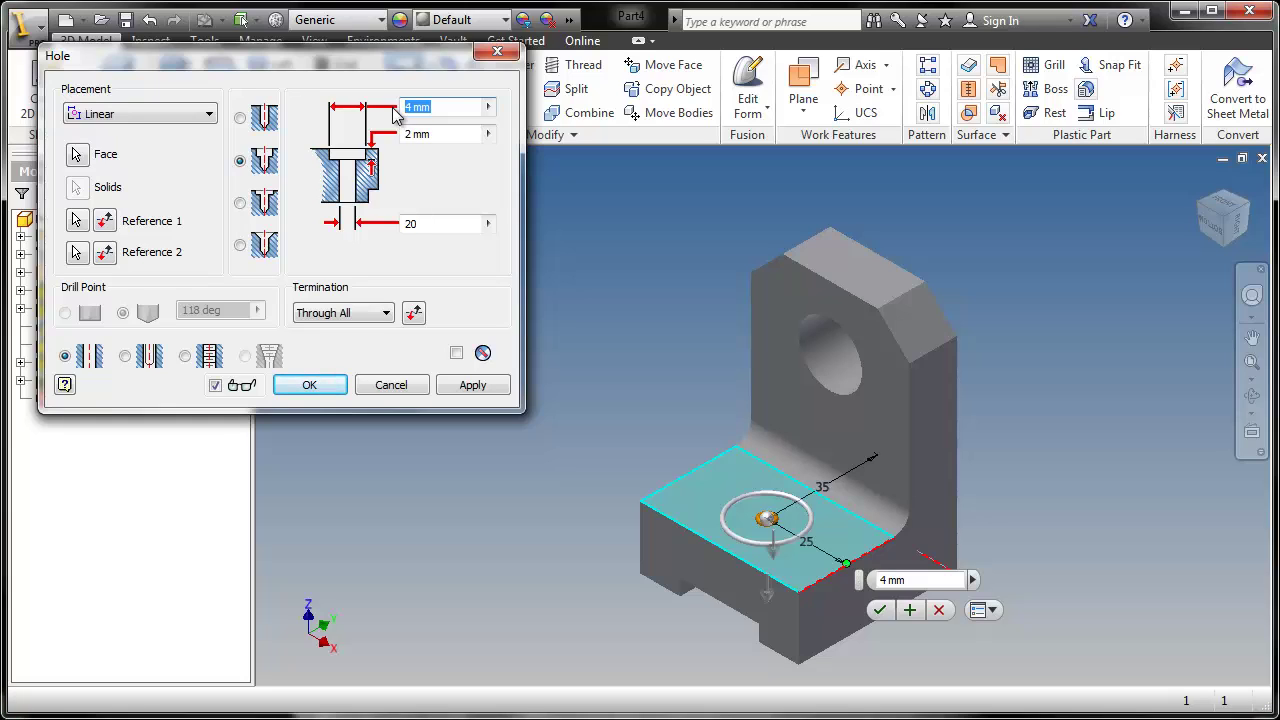
type("16")
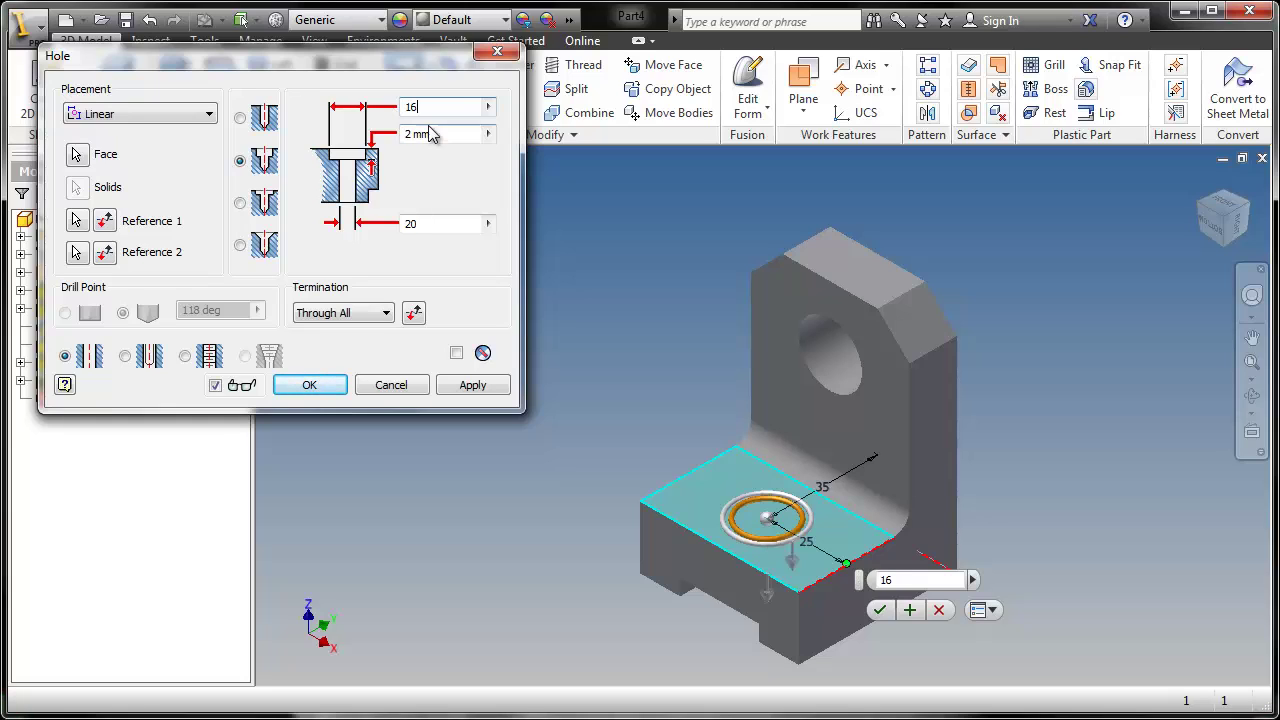
double_click(415, 134)
type("5")
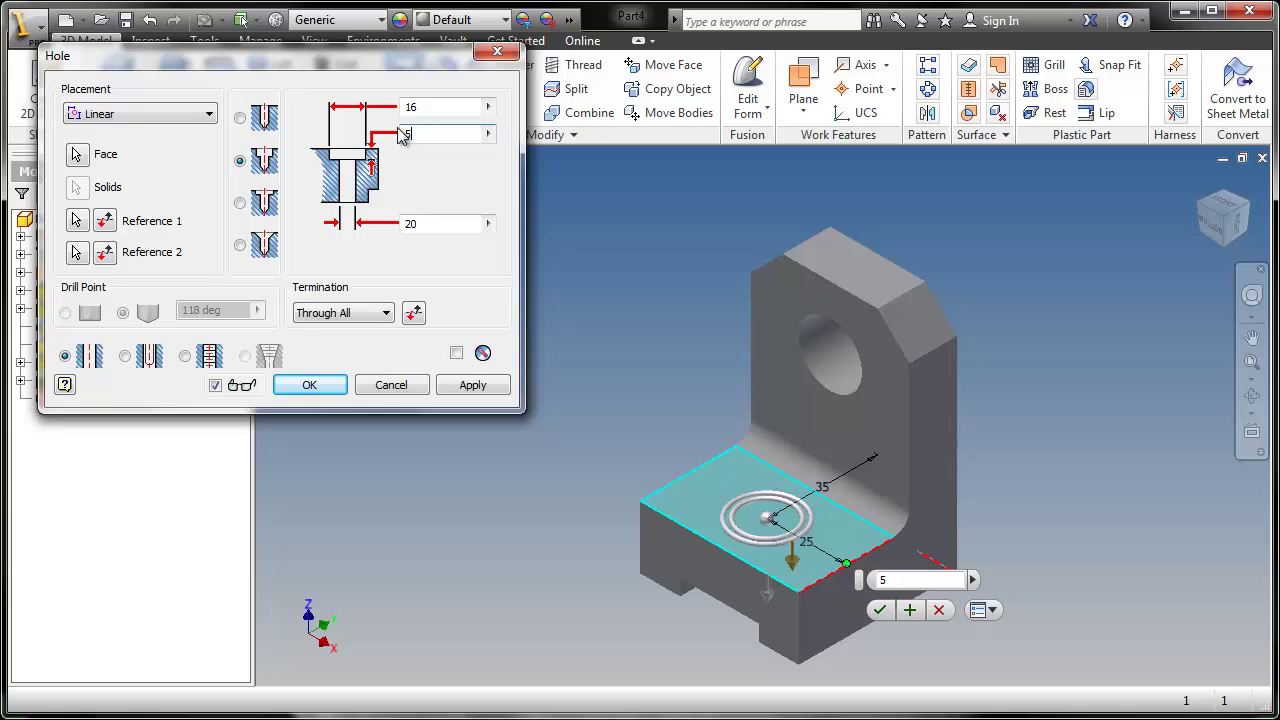
double_click(408, 224)
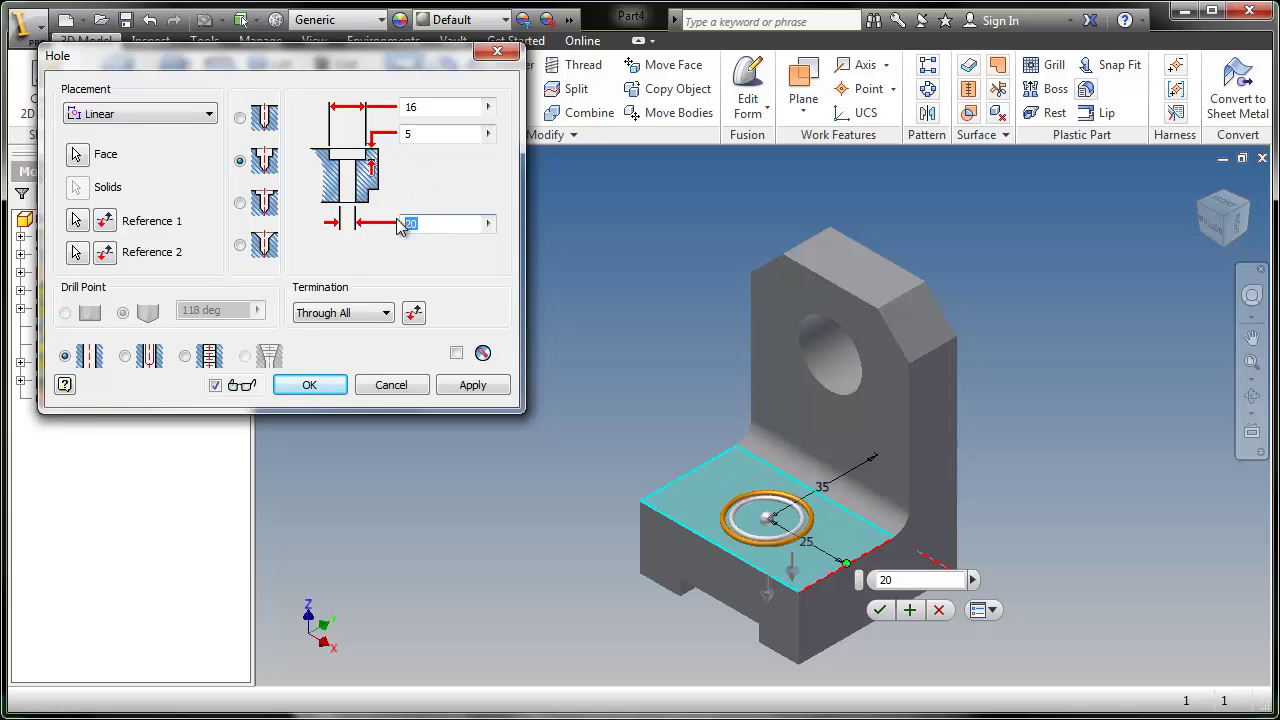
type("1")
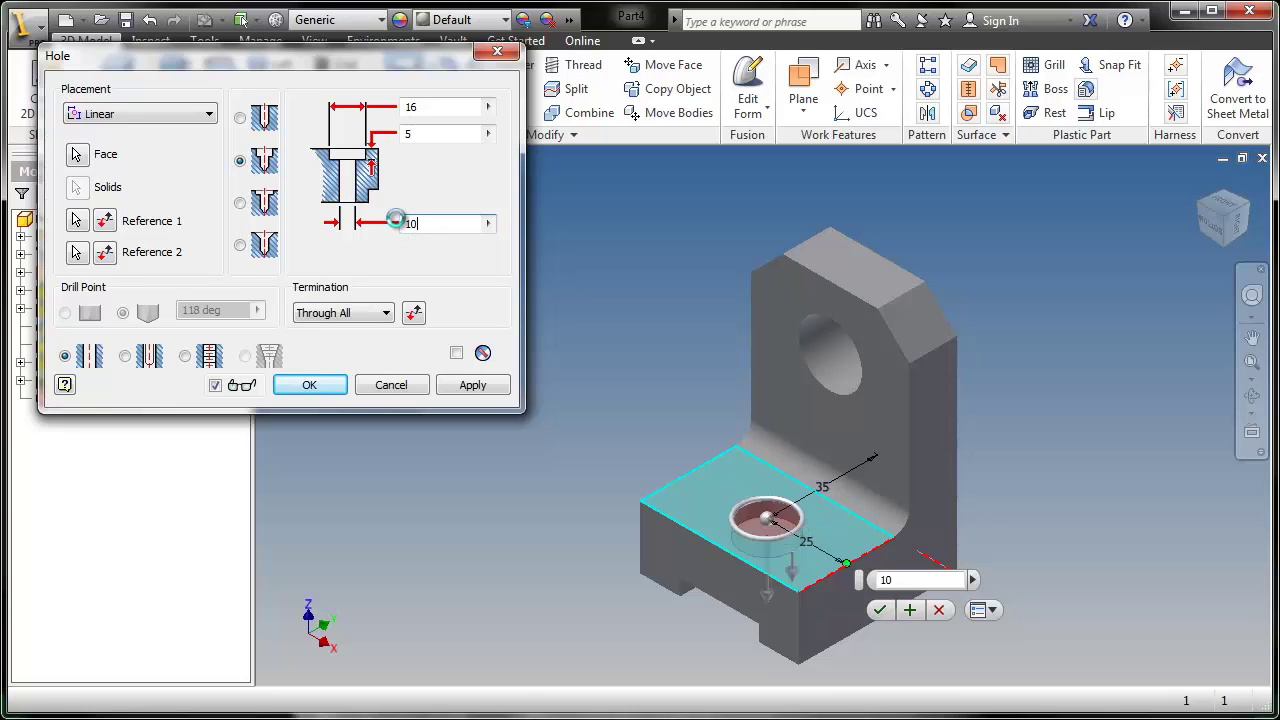
type("0")
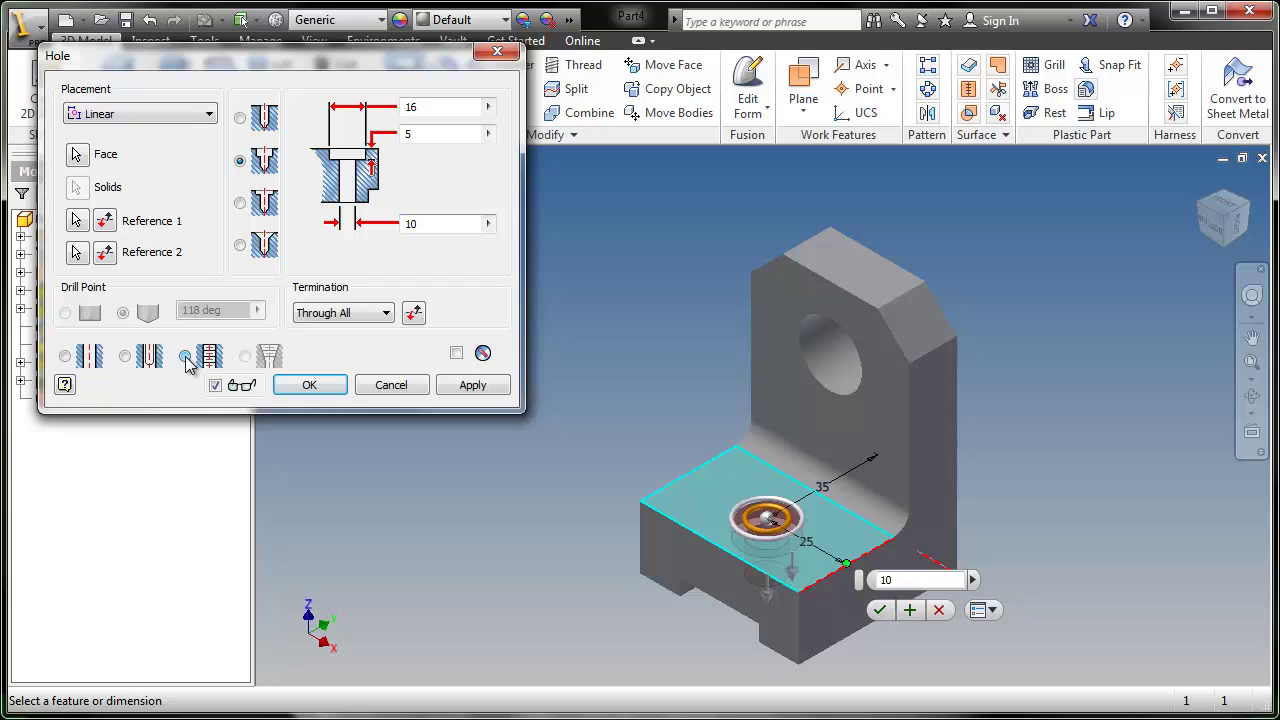
Make the counterbored hole tapped with a full-depth ISO Metric profile M10x1.5 thread, and create it through all
left_click(186, 357)
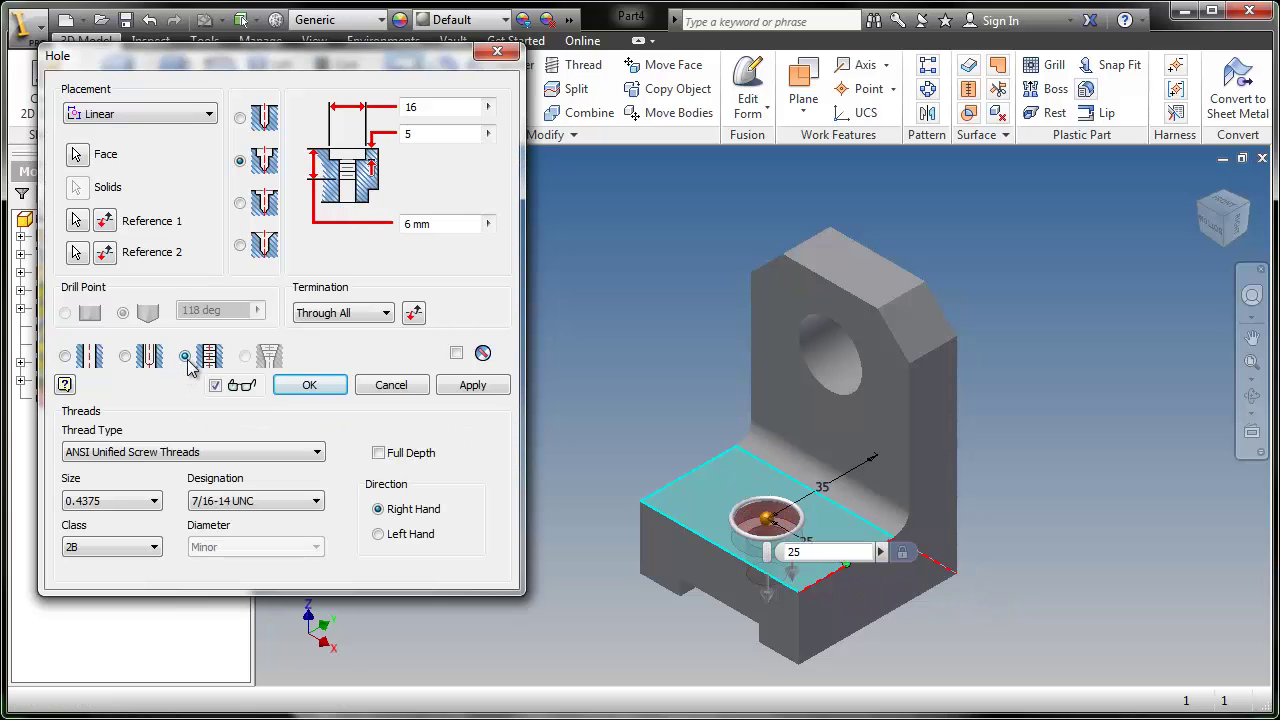
left_click(192, 455)
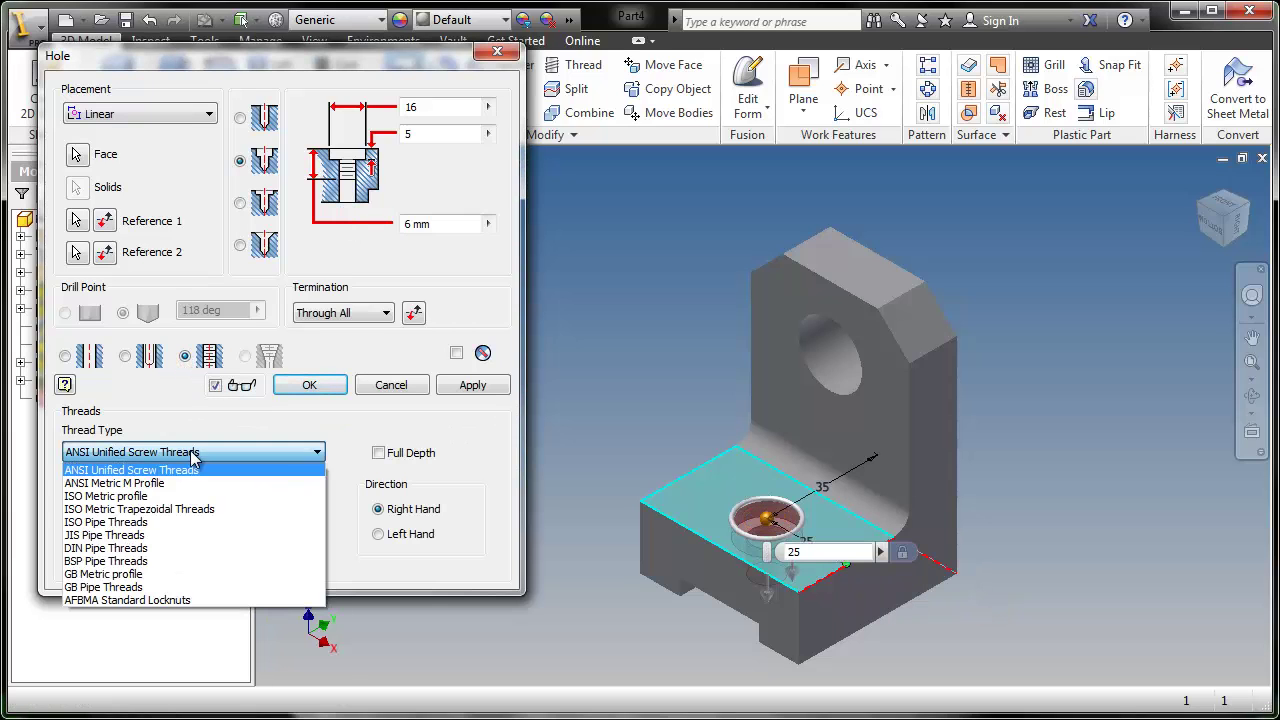
left_click(121, 497)
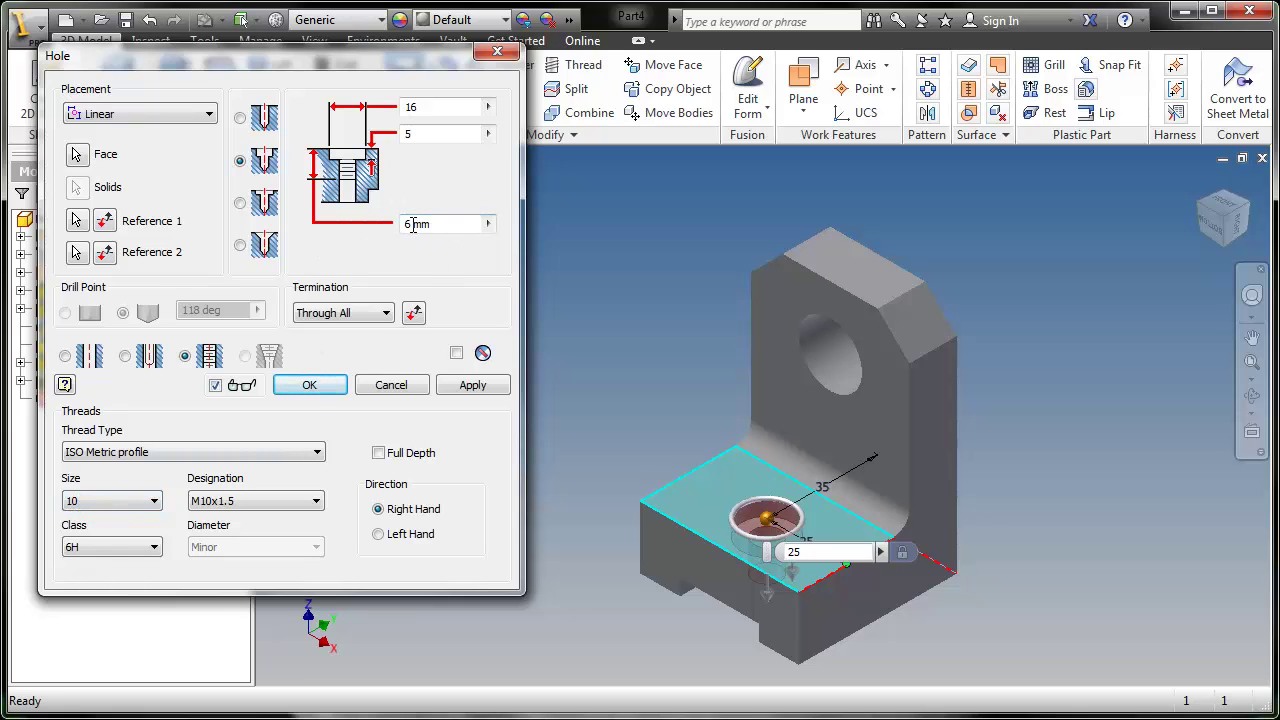
left_click(400, 452)
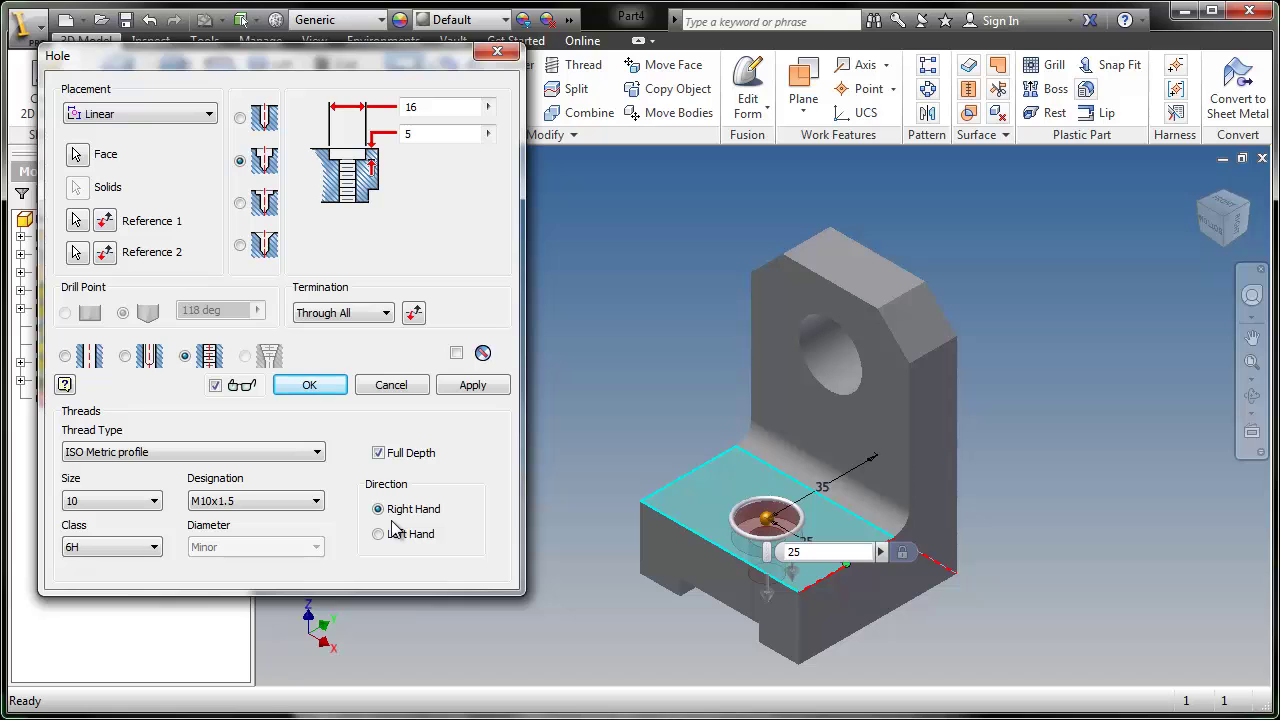
left_click(468, 386)
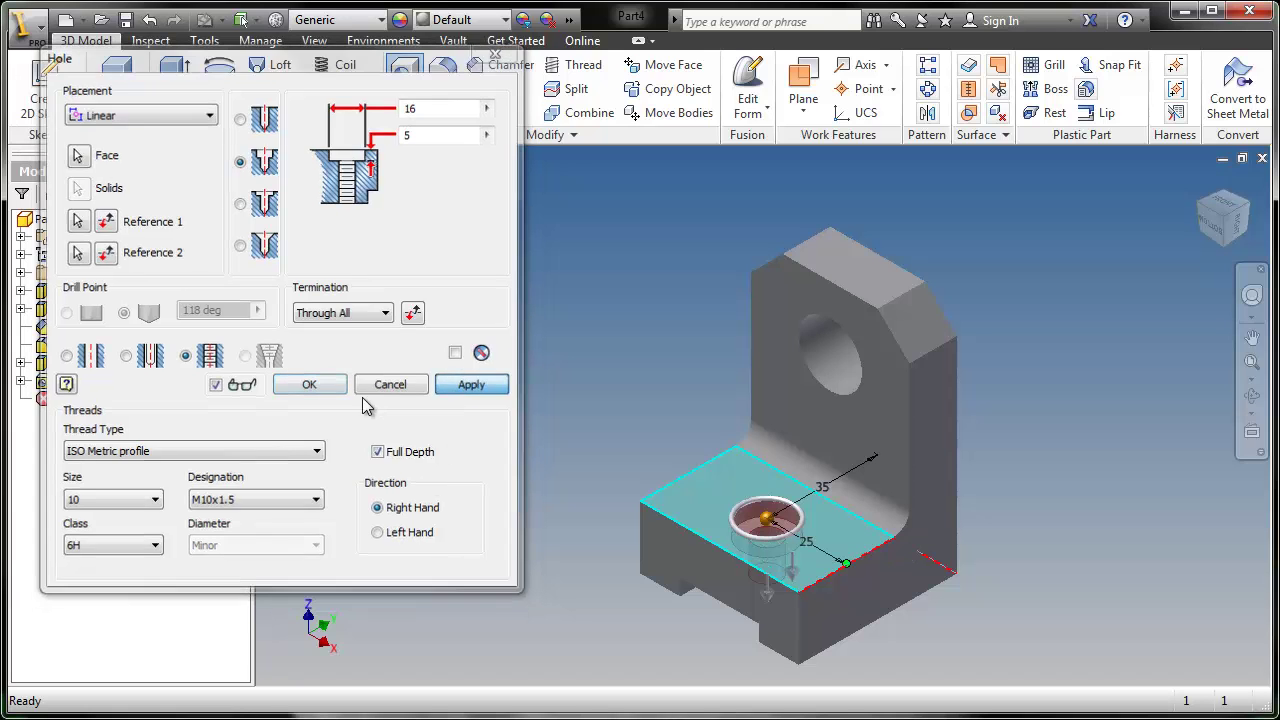
left_click(385, 388)
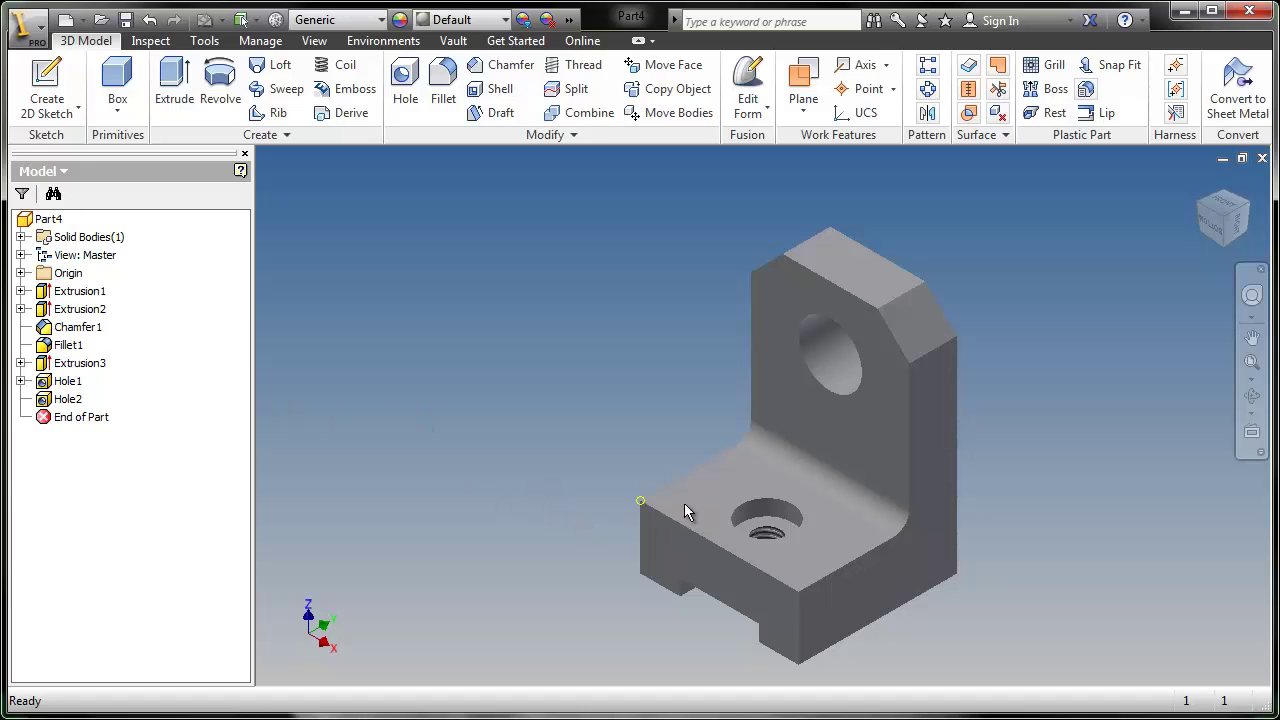
Examine the finished bracket from several angles and return to the isometric home view
key("F6")
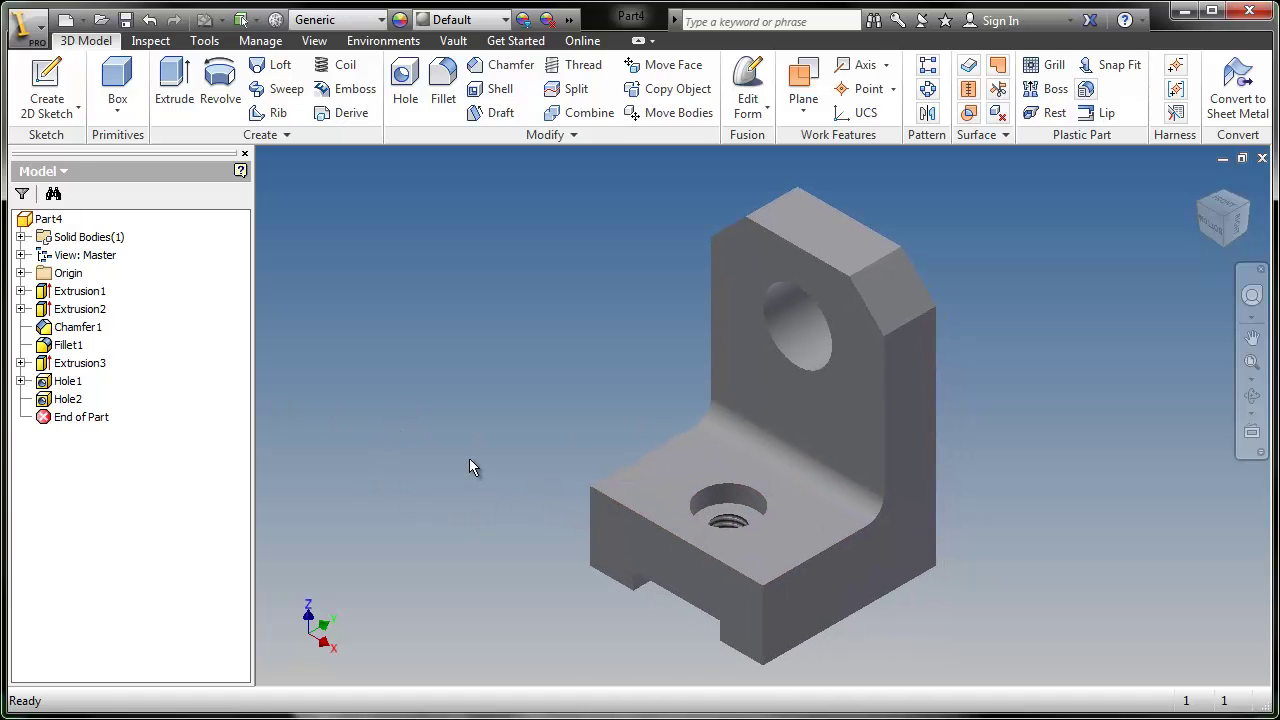
key("F4")
left_click_drag(655, 422, 750, 475)
left_click_drag(850, 471, 773, 482)
key("F6")
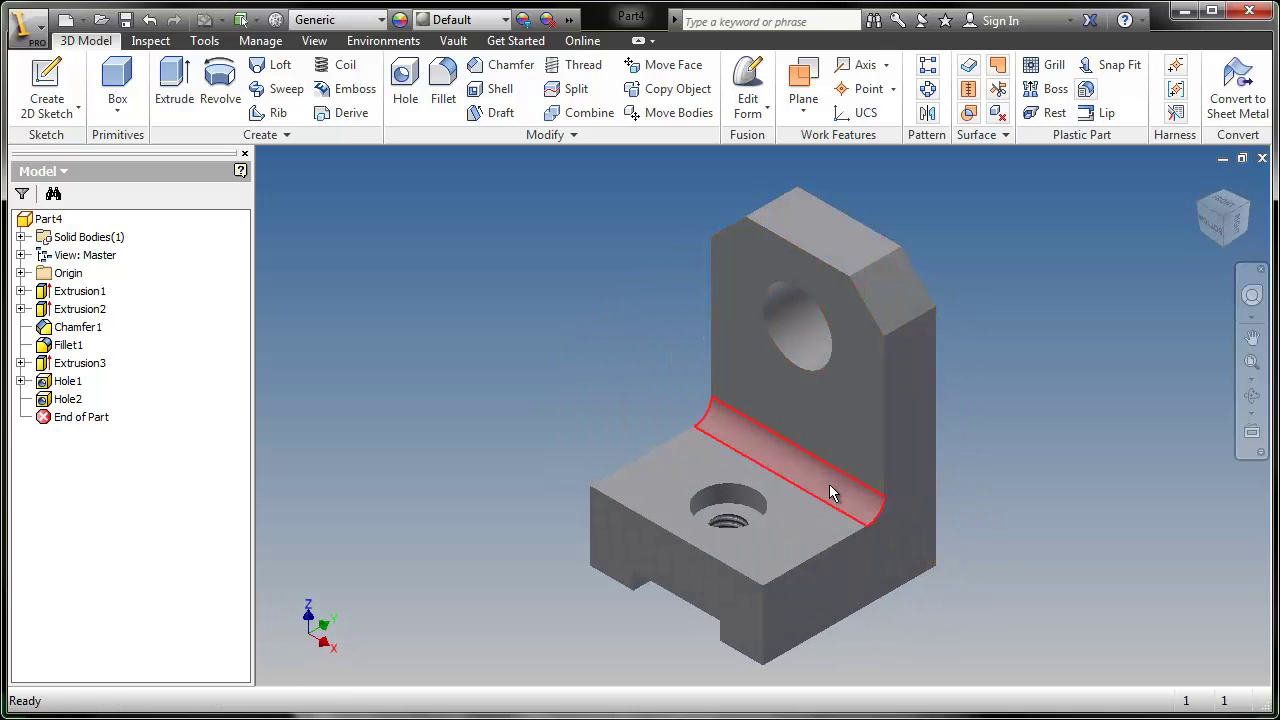
mouse_move(830, 490)
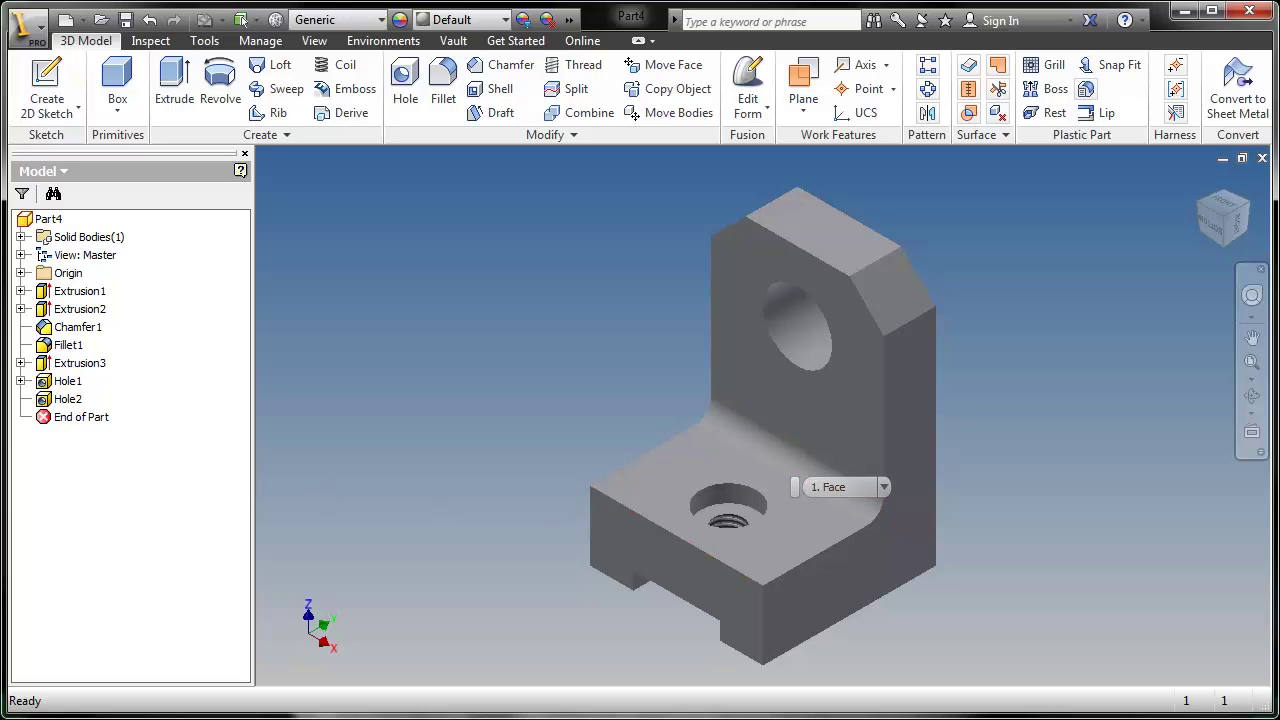
Review the sketches behind the base, upright wall and slot extrusions in the feature history
left_click(20, 291)
left_click(75, 314)
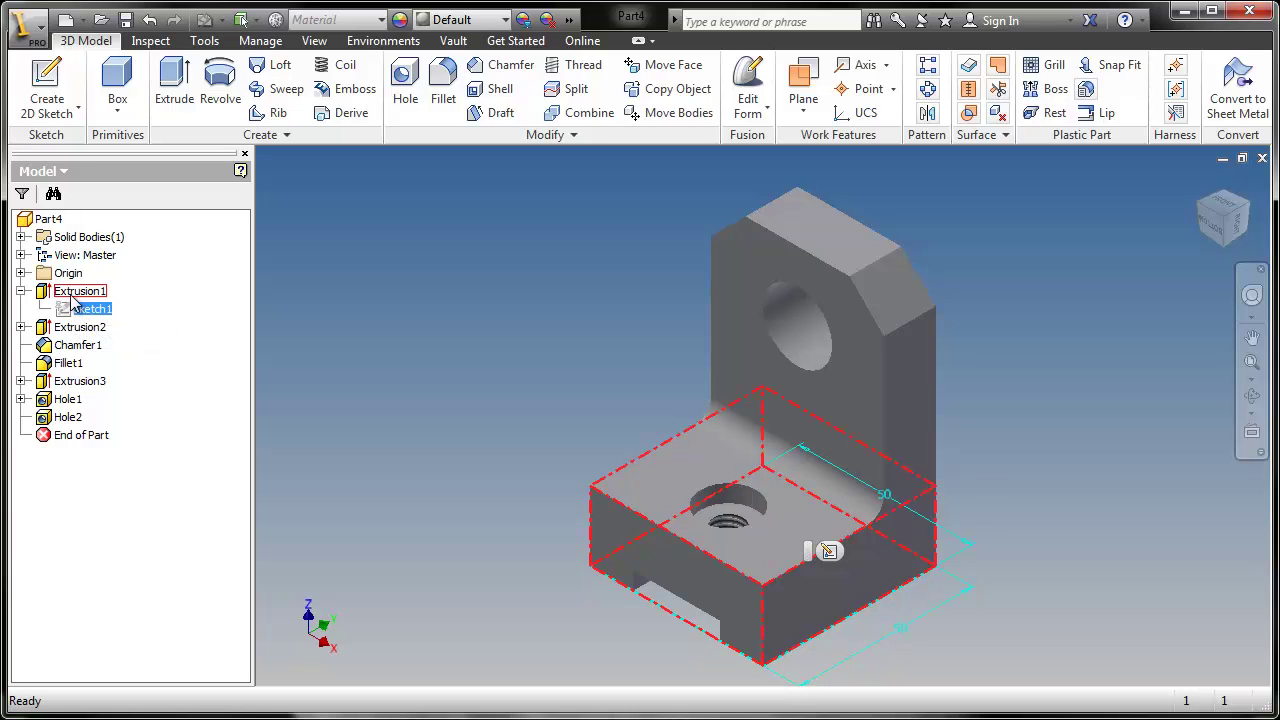
left_click(20, 291)
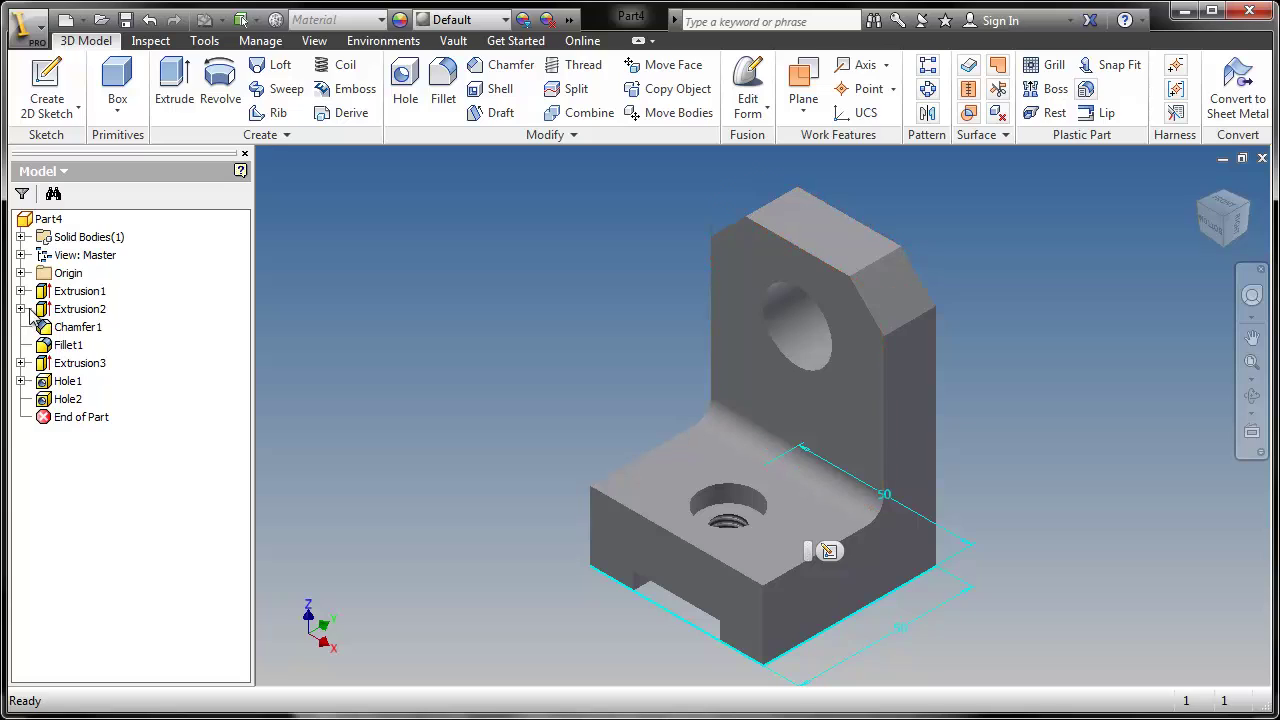
left_click(20, 309)
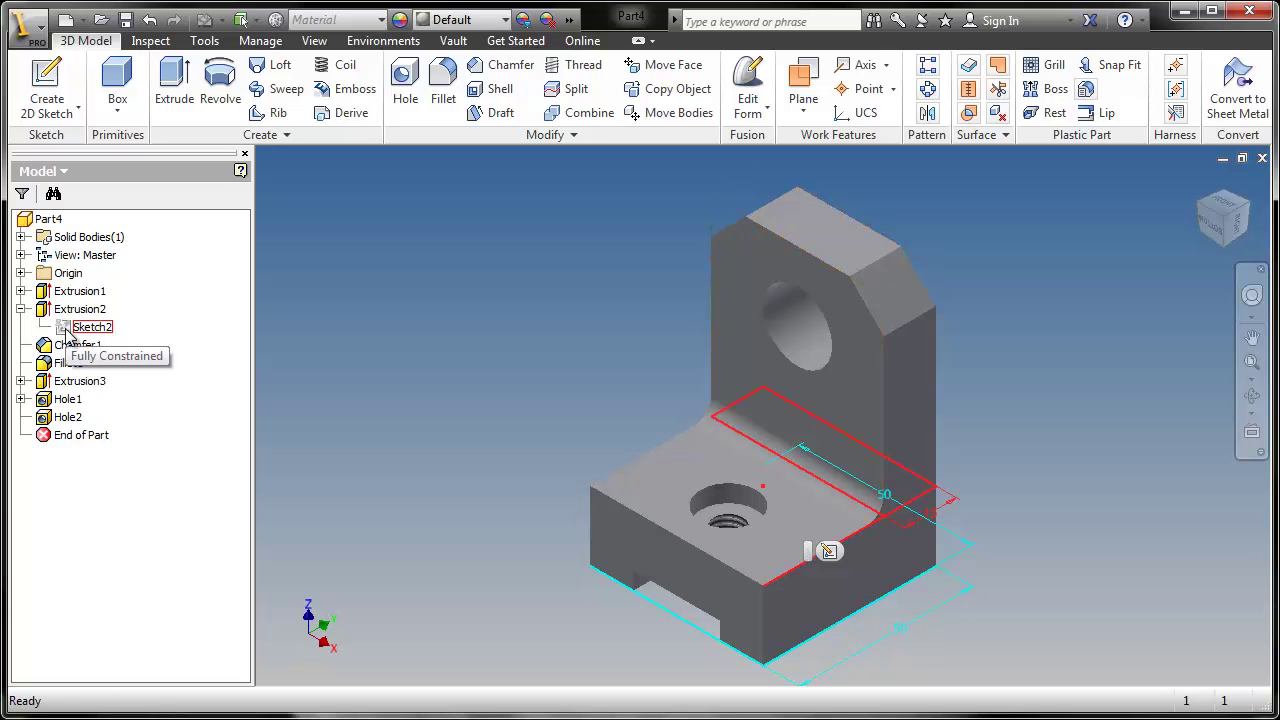
left_click(62, 335)
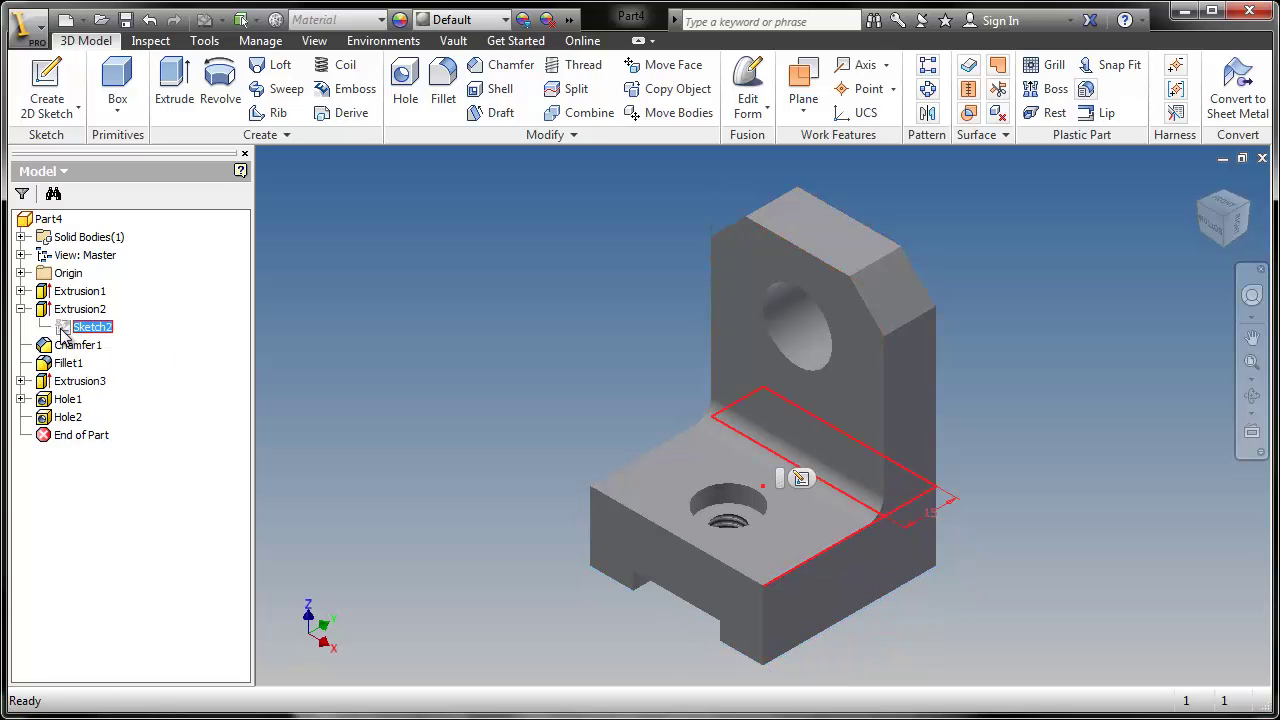
left_click(20, 309)
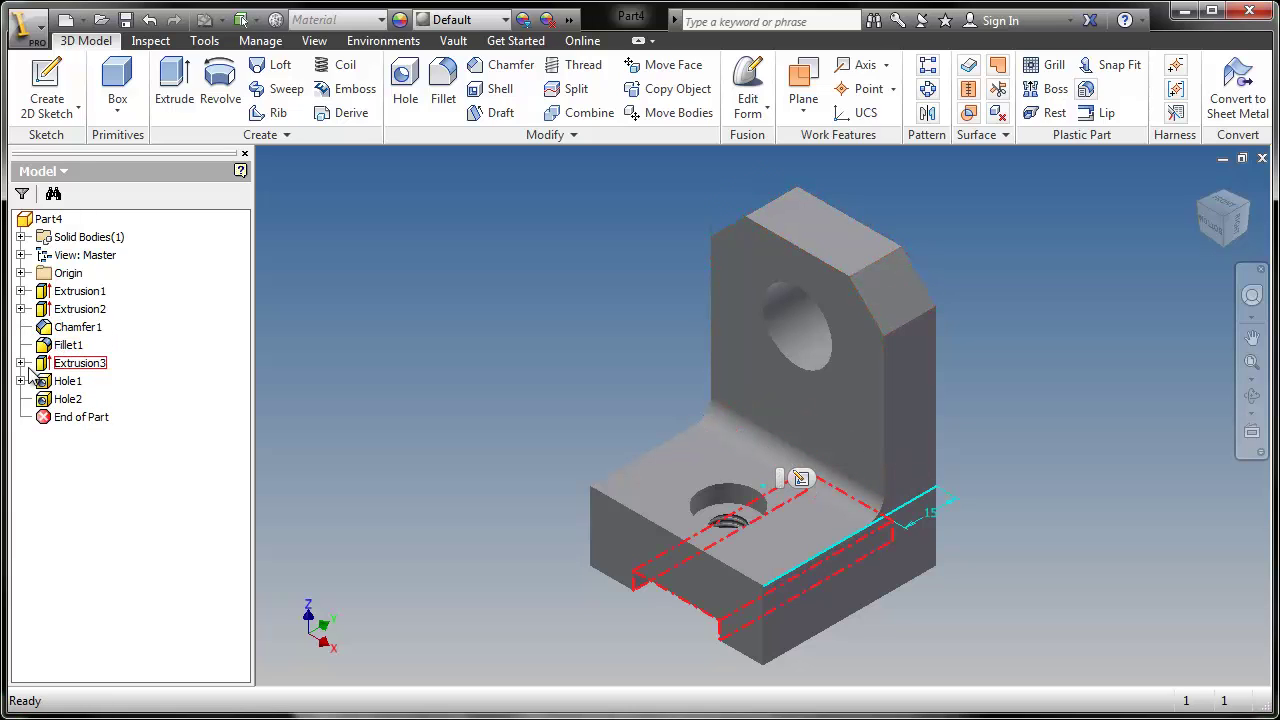
left_click(22, 364)
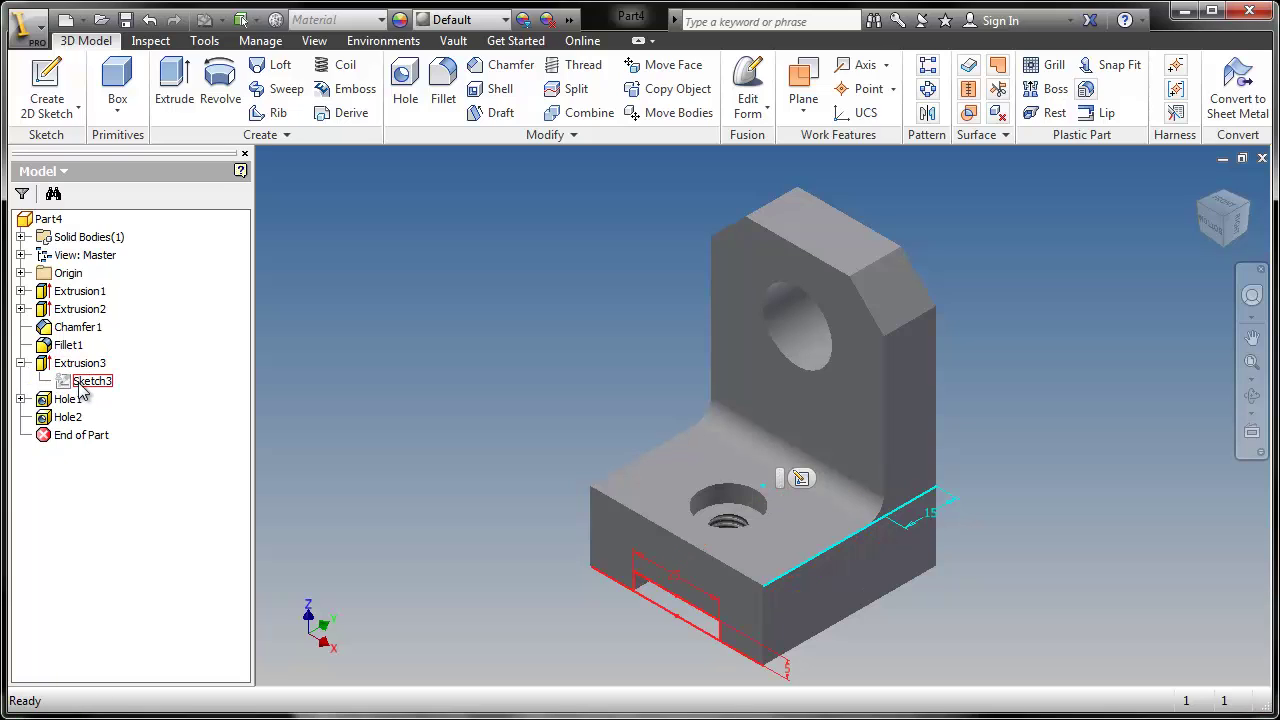
left_click(21, 363)
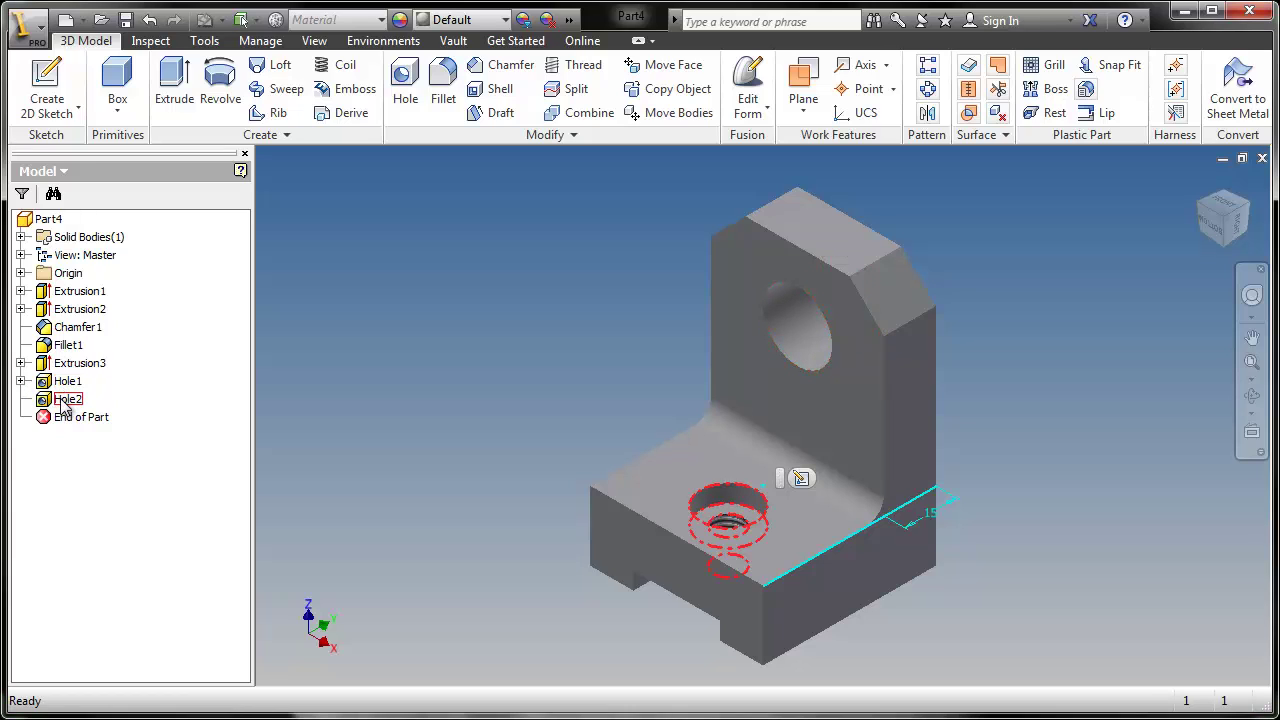
Review the sketch behind the wall hole in the feature history
left_click(21, 381)
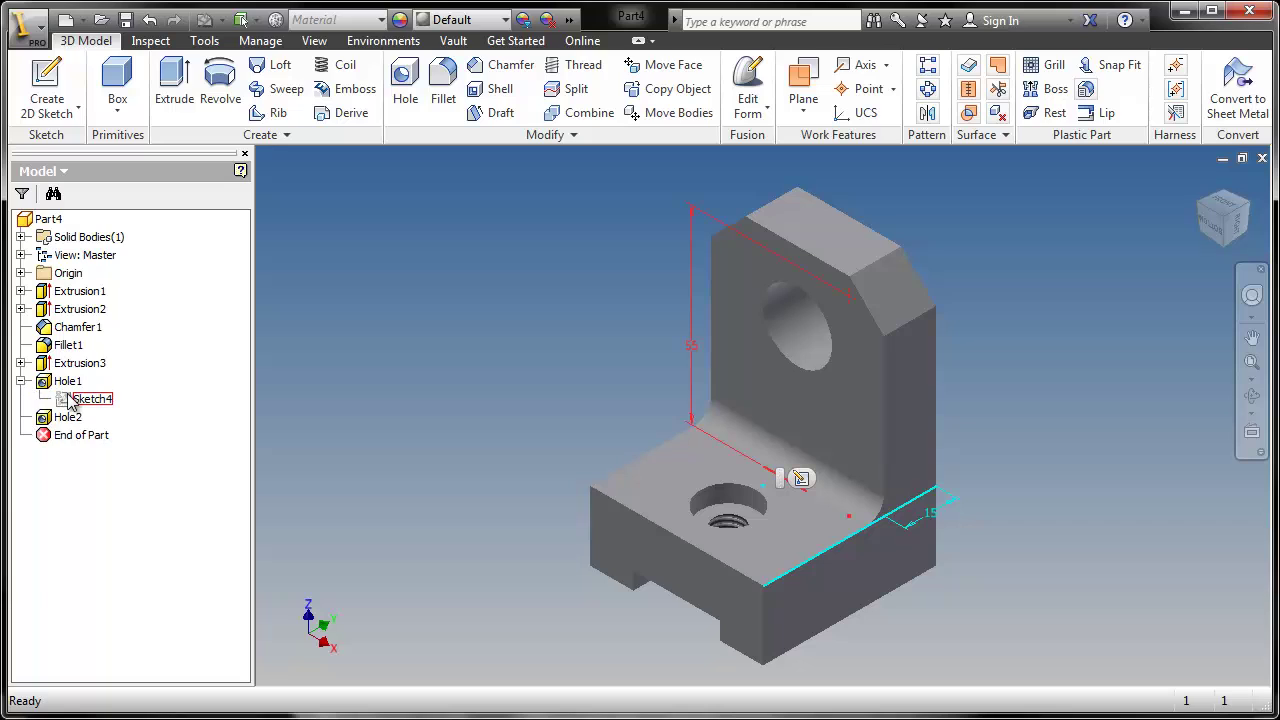
left_click(21, 381)
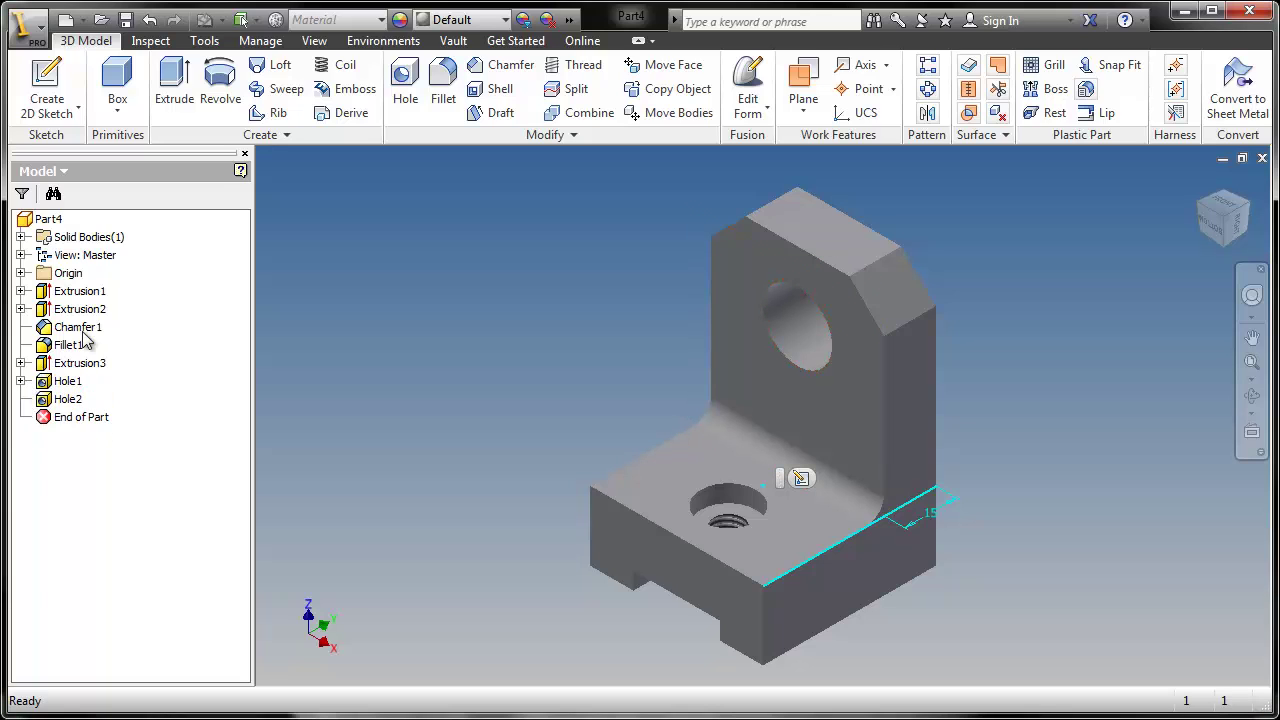
Roll the part back to just after the corner fillet, then return the End of Part marker below the counterbored base hole
mouse_move(60, 425)
left_mouse_down()
mouse_move(70, 310)
mouse_move(97, 311)
mouse_move(103, 378)
left_mouse_up()
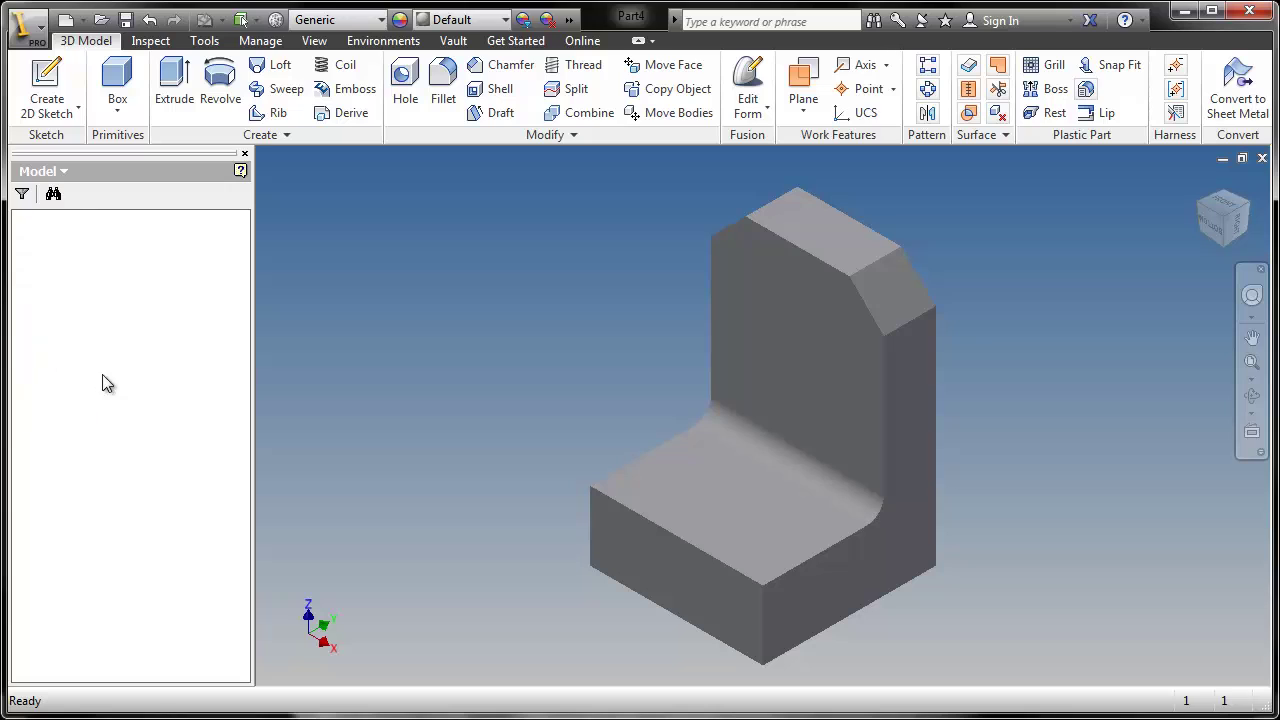
left_click(104, 381)
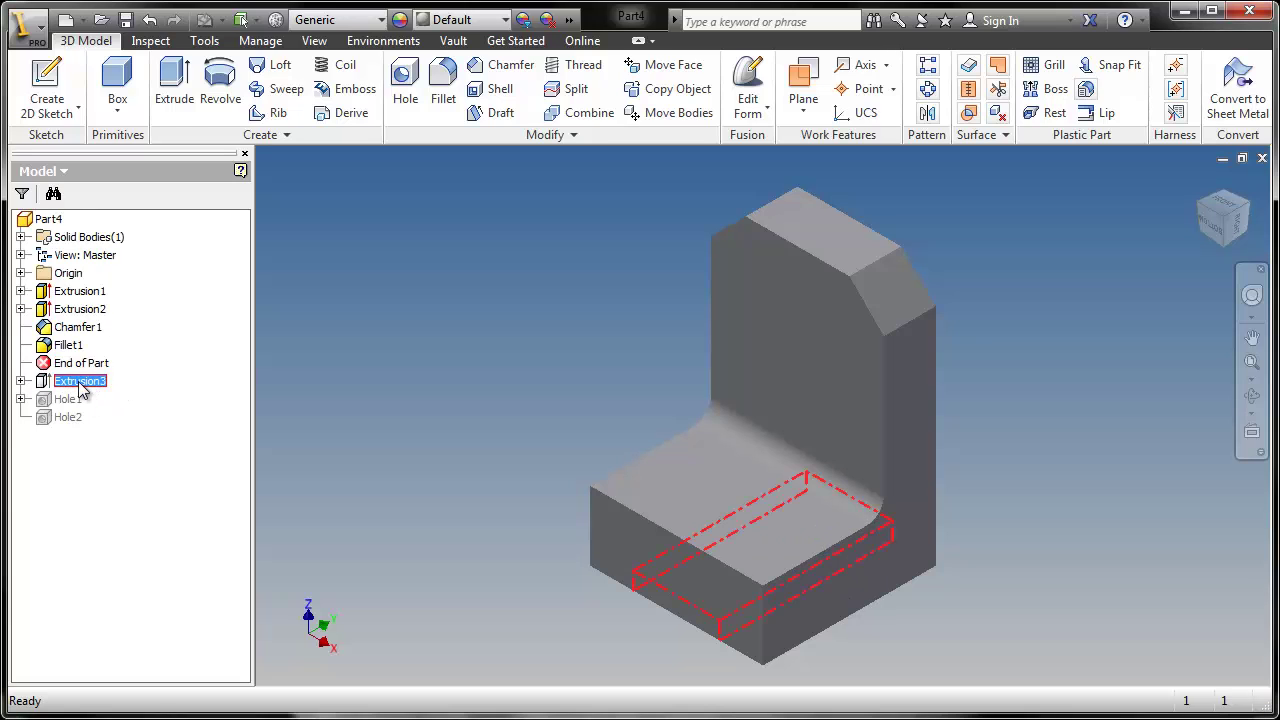
left_click_drag(86, 367, 98, 423)
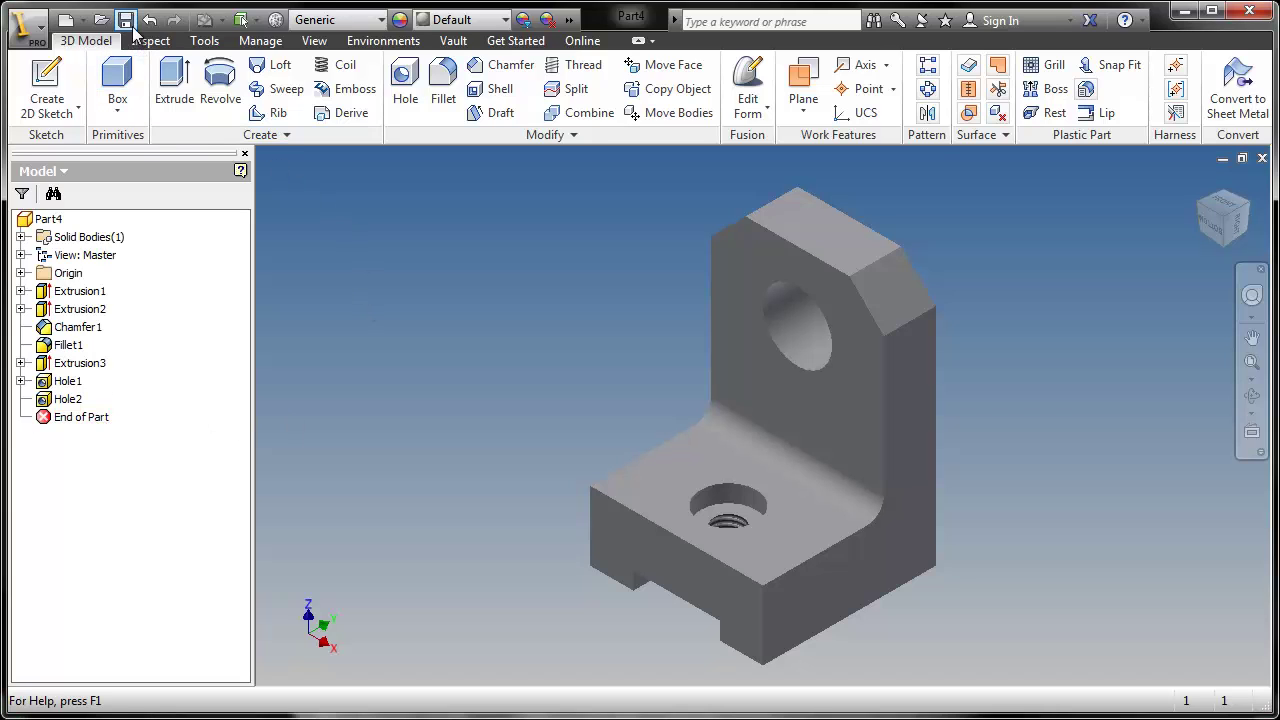
Save the part as Bracket in the Bracket folder as an Autodesk Inventor part file
key("ctrl+s")
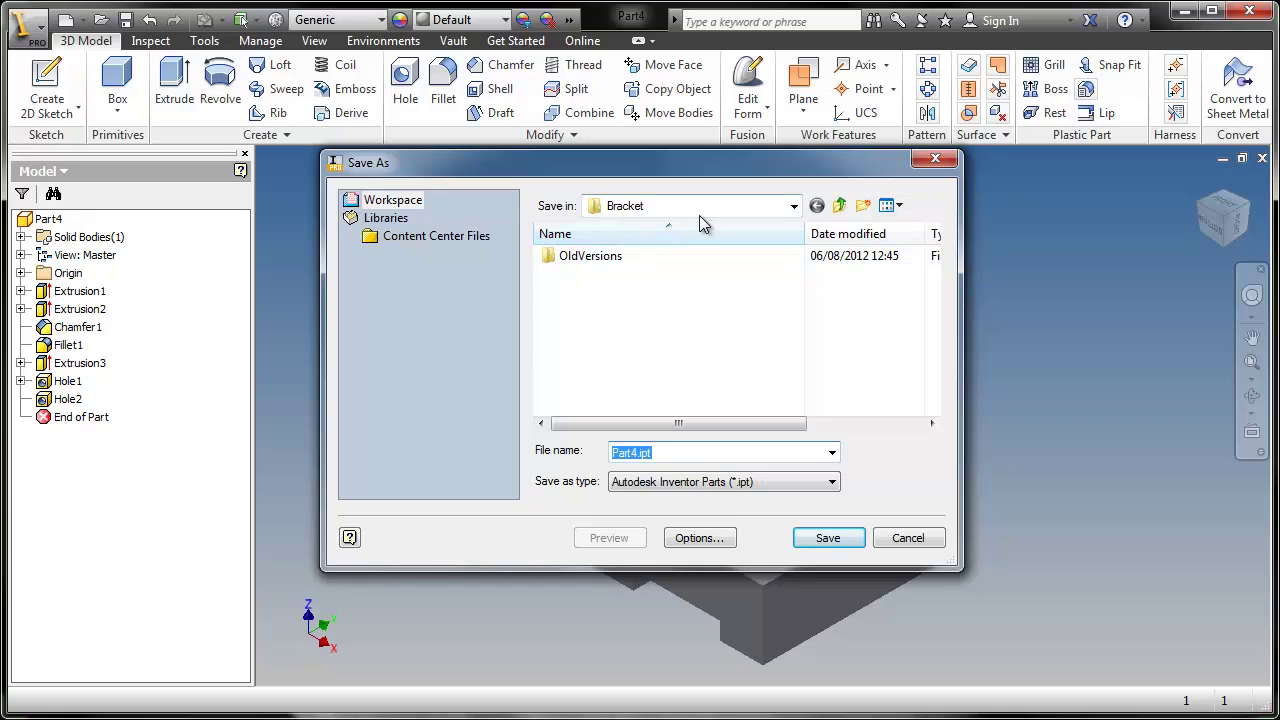
type("Bracket")
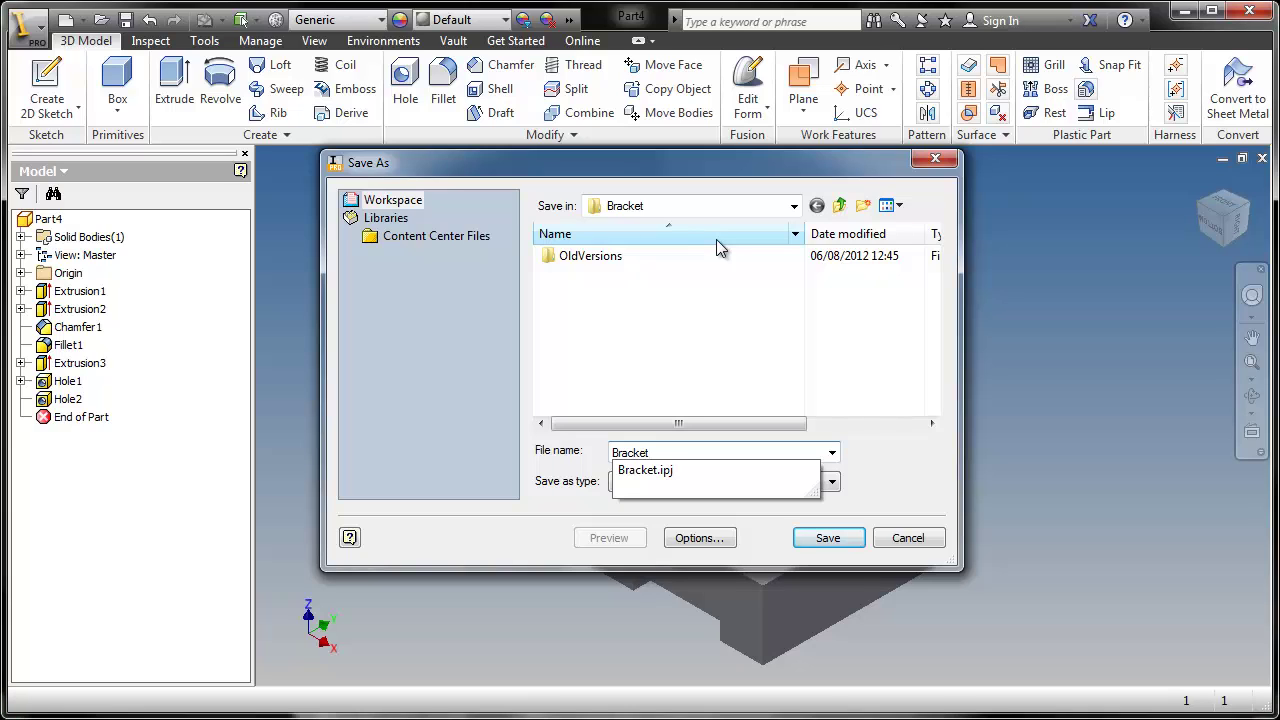
key("Return")
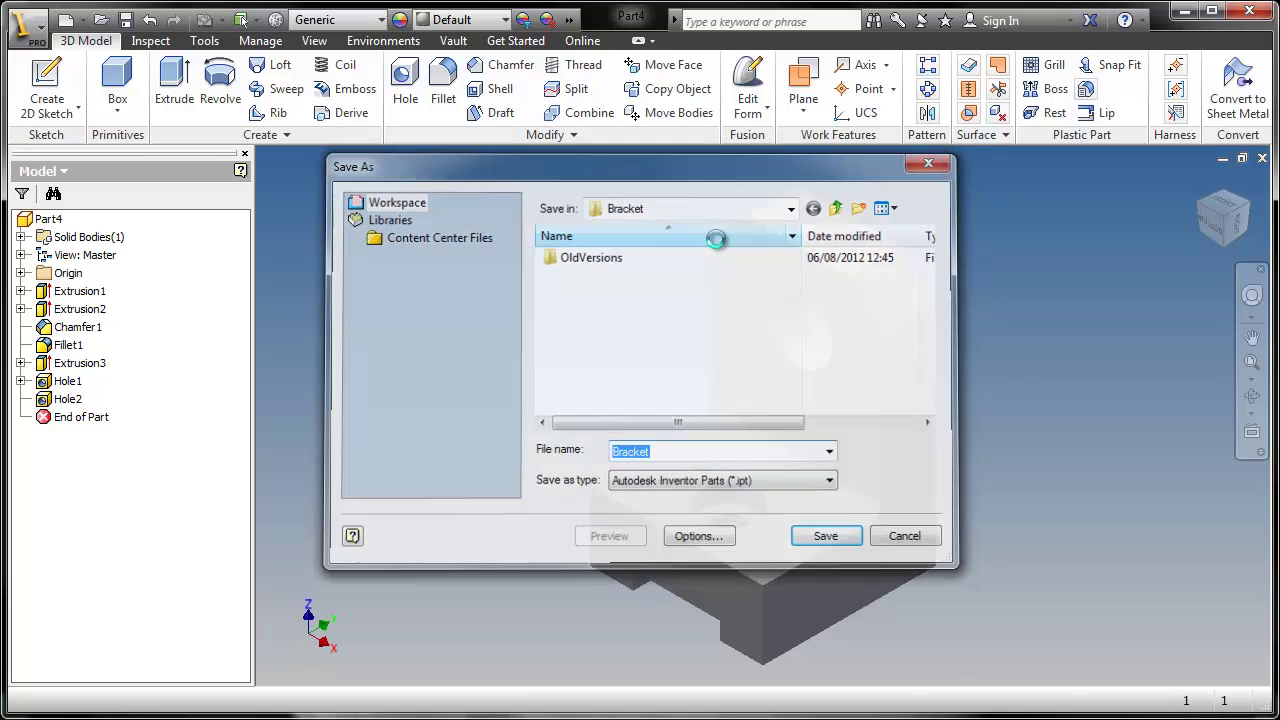